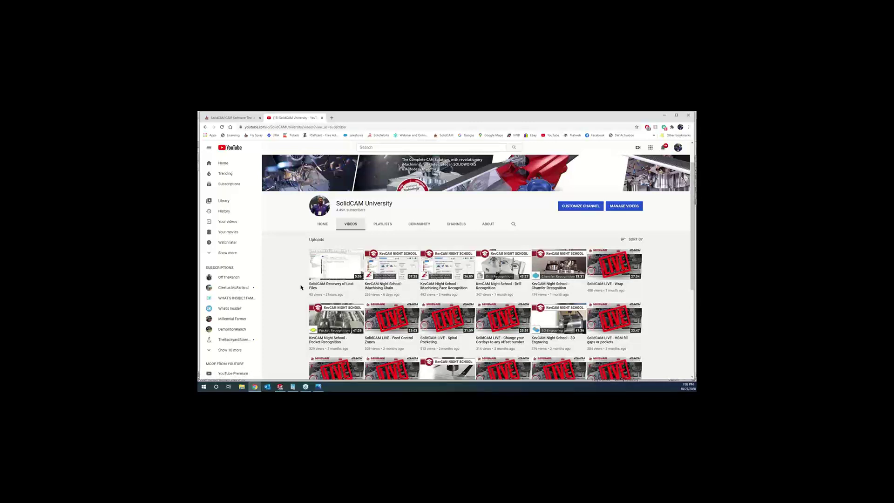
- Open Facebook in a new browser tab, search for "solidcam north america" and open the SolidCAM North America group
{"action": "scroll", "coordinate": [301, 287], "scroll_direction": "down", "scroll_amount": 1}
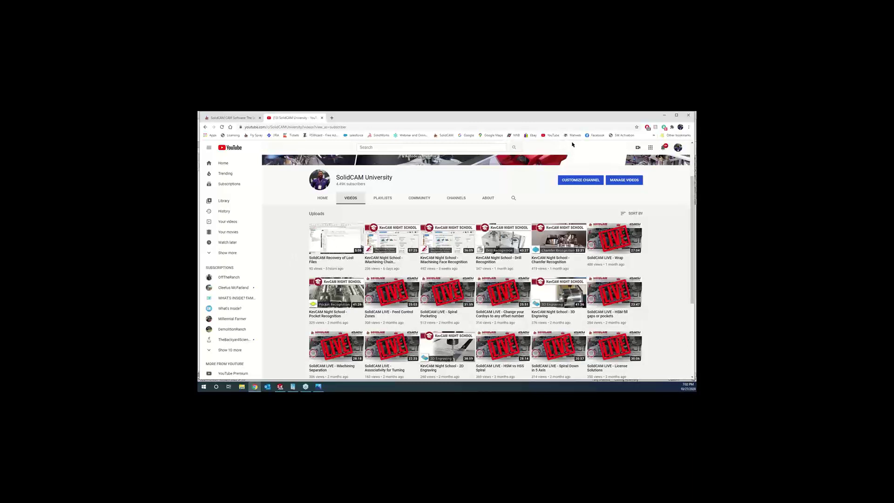
{"action": "left_click", "coordinate": [331, 118]}
{"action": "left_click", "coordinate": [596, 135]}
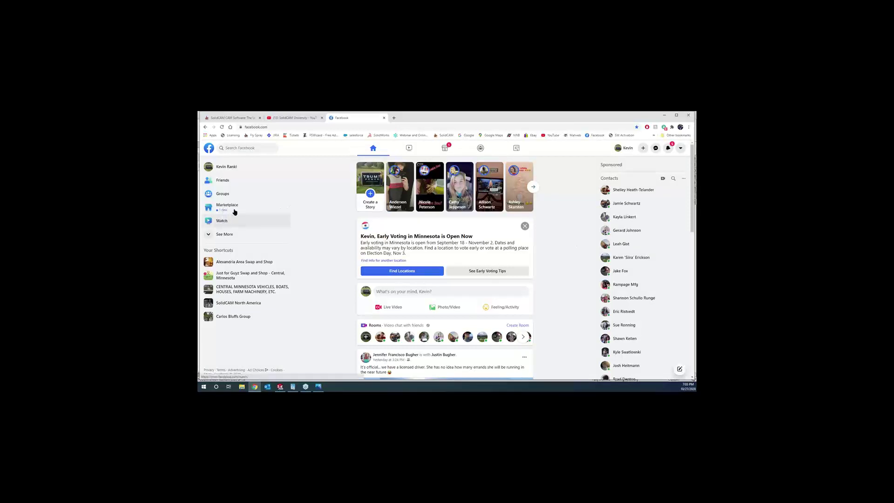
{"action": "left_click", "coordinate": [237, 149]}
{"action": "type", "text": "solidca"}
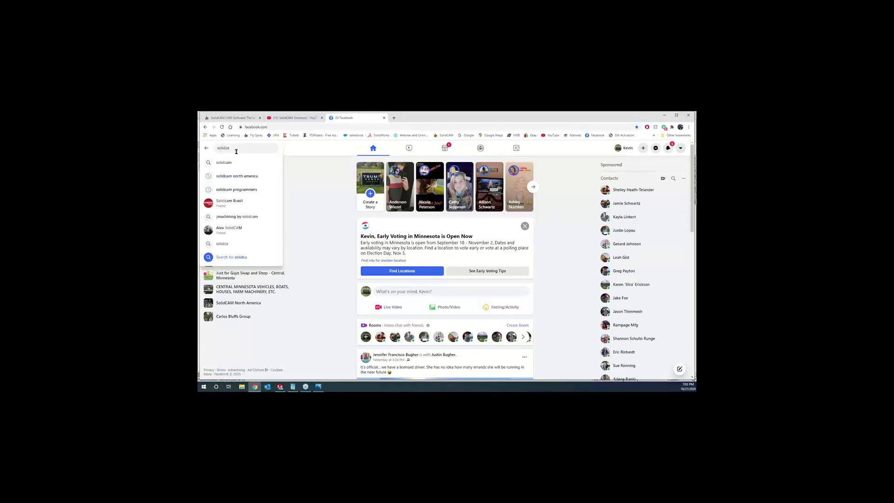
{"action": "left_click", "coordinate": [237, 176]}
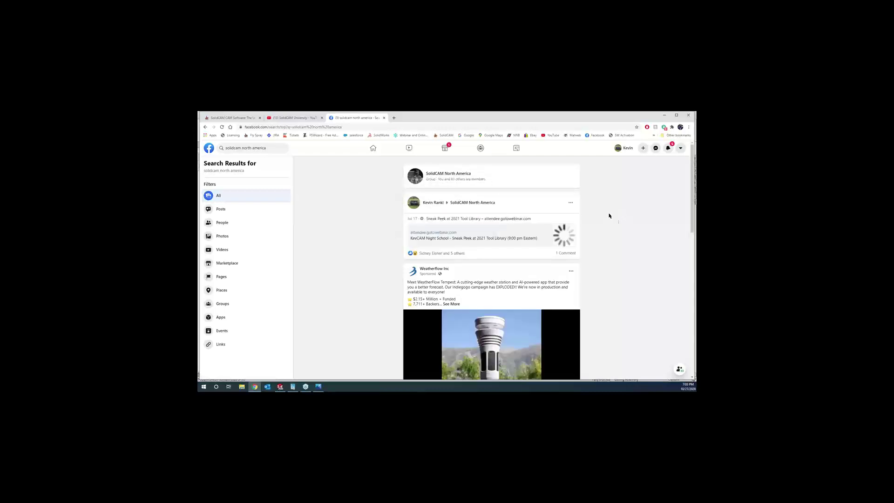
{"action": "mouse_move", "coordinate": [451, 175]}
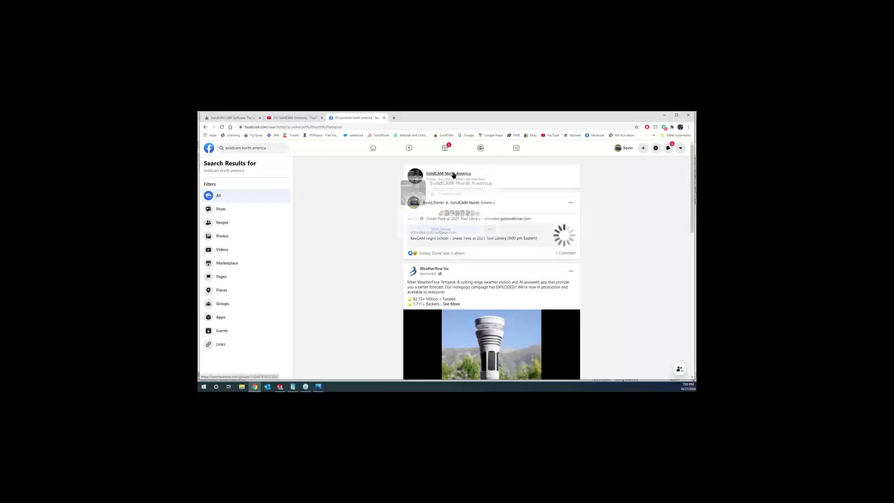
{"action": "left_click", "coordinate": [451, 175]}
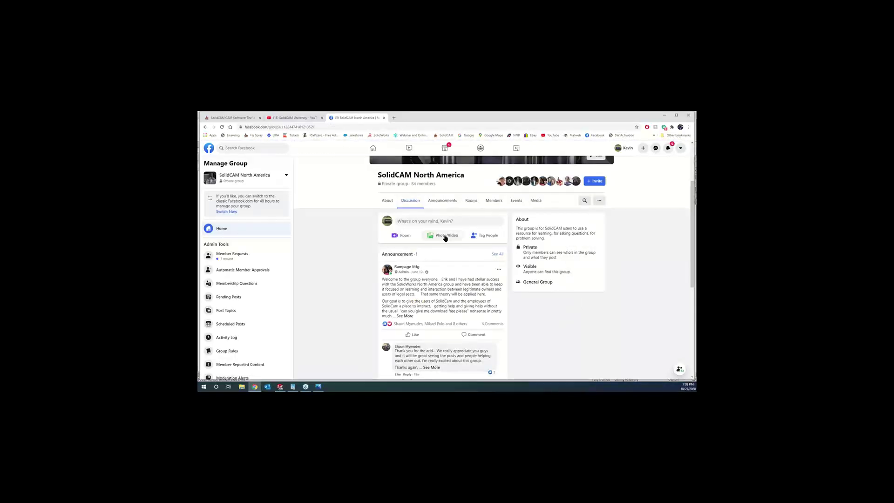
- Start a live video post in the SolidCAM North America group
{"action": "left_click", "coordinate": [425, 221]}
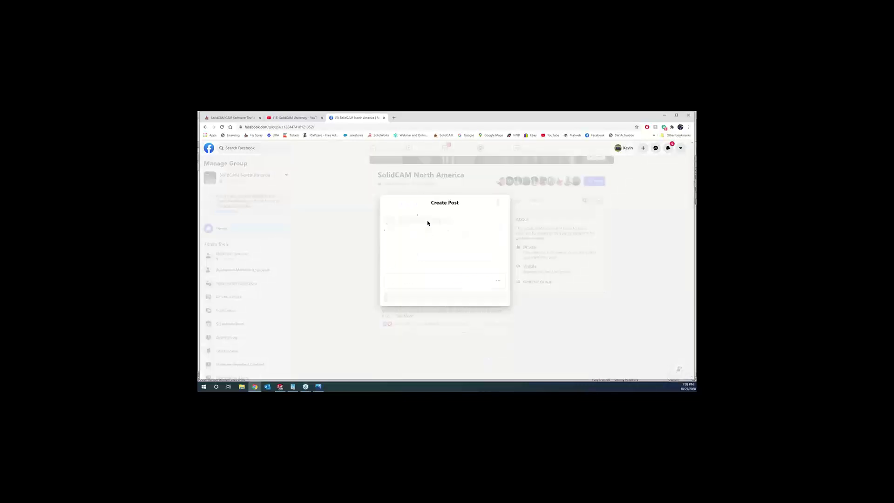
{"action": "left_click", "coordinate": [498, 281]}
{"action": "left_click", "coordinate": [456, 302]}
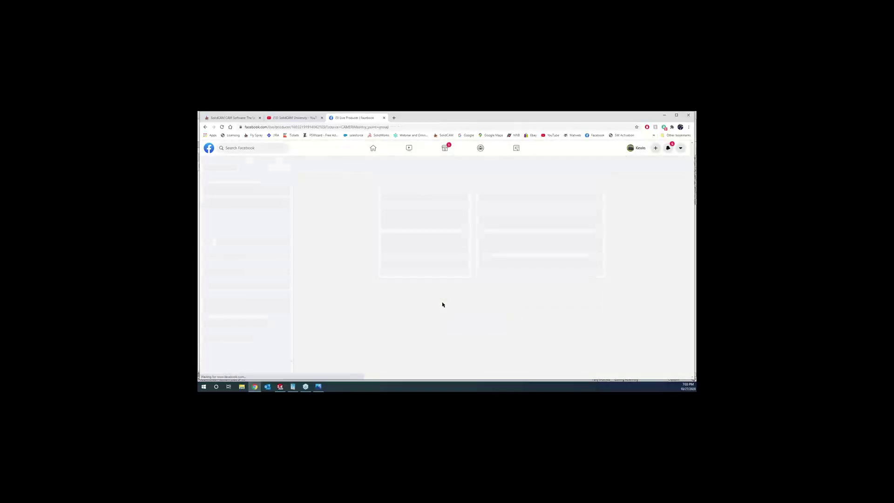
- Share the entire Screen 1 as the source of the SolidCAM North America live stream
{"action": "scroll", "coordinate": [438, 298], "scroll_direction": "down", "scroll_amount": 6}
{"action": "scroll", "coordinate": [465, 289], "scroll_direction": "down", "scroll_amount": 1}
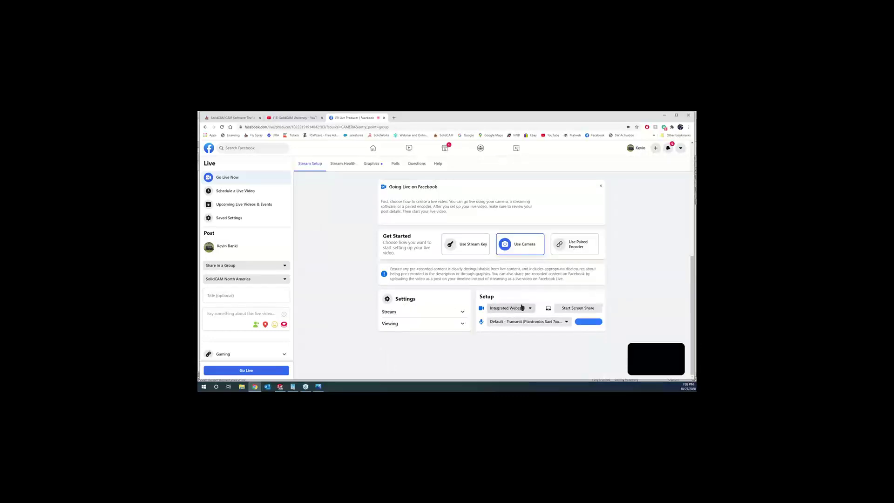
{"action": "left_click", "coordinate": [576, 308]}
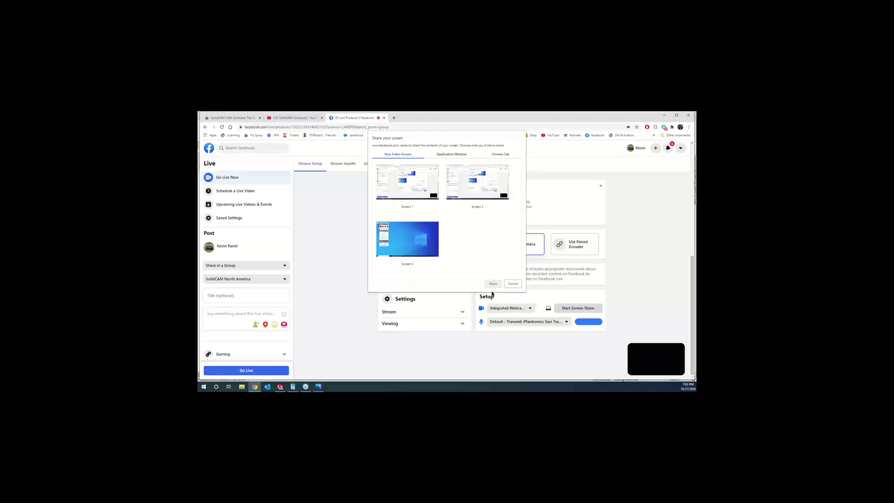
{"action": "left_click", "coordinate": [417, 178]}
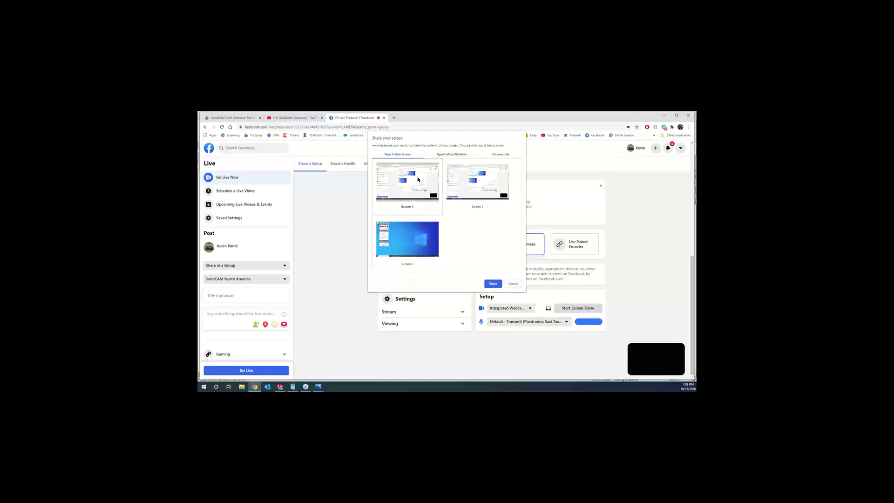
{"action": "left_click", "coordinate": [492, 283]}
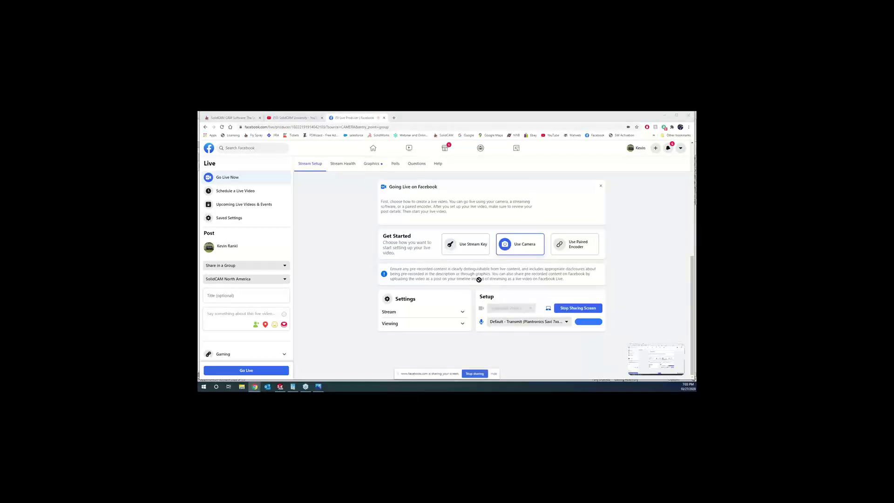
- Open Facebook in another browser tab, search for "solidcam programmers" and open the SolidCAM Programmers group
{"action": "left_click", "coordinate": [395, 118]}
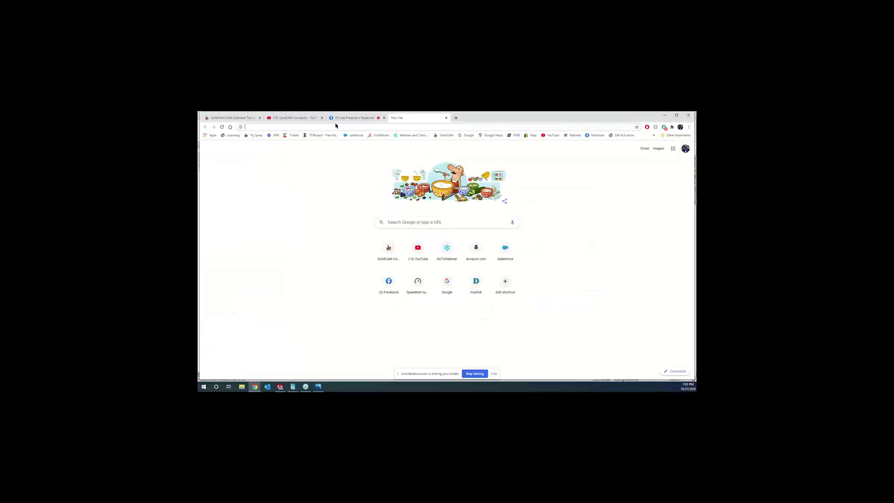
{"action": "left_click", "coordinate": [597, 135]}
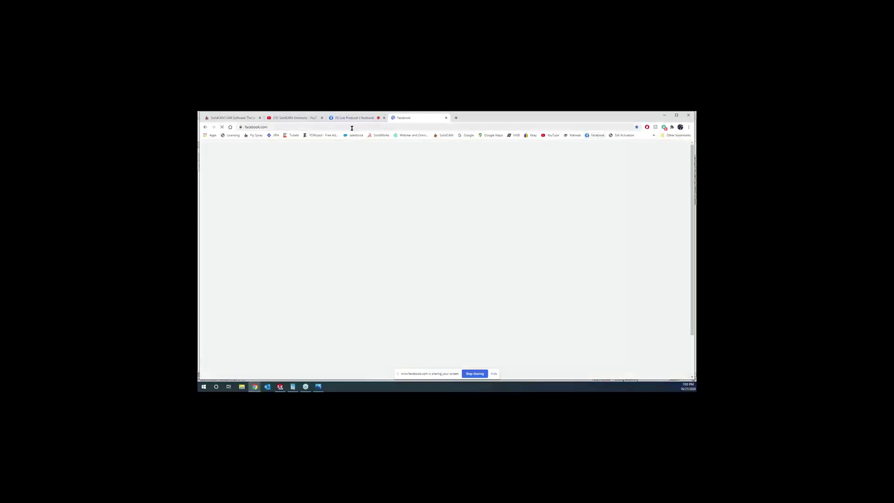
{"action": "left_click", "coordinate": [351, 128]}
{"action": "left_click", "coordinate": [268, 148]}
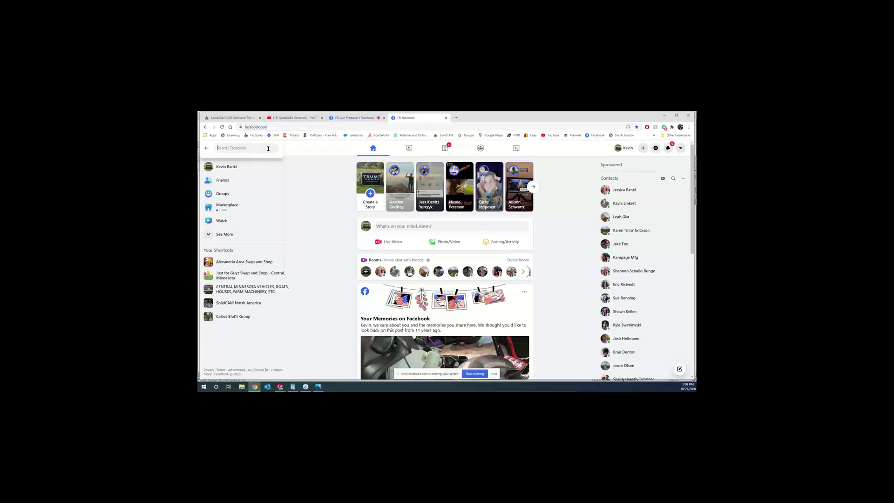
{"action": "type", "text": "soli"}
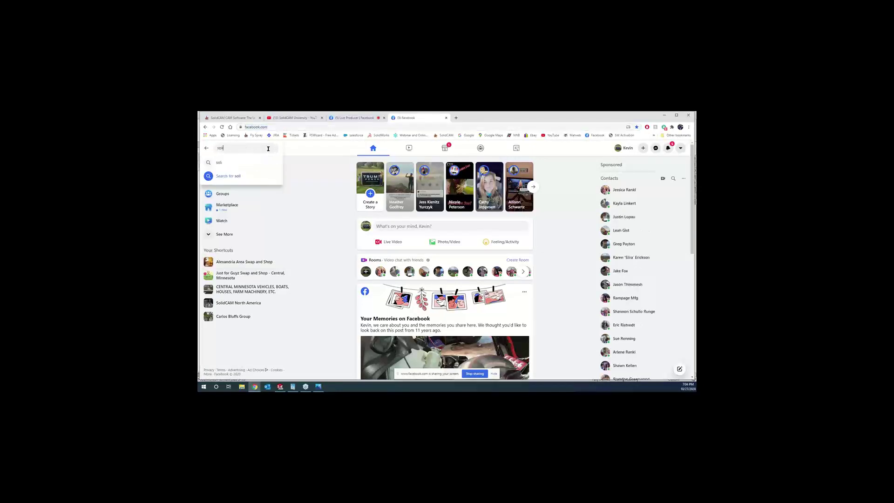
{"action": "type", "text": "dcam"}
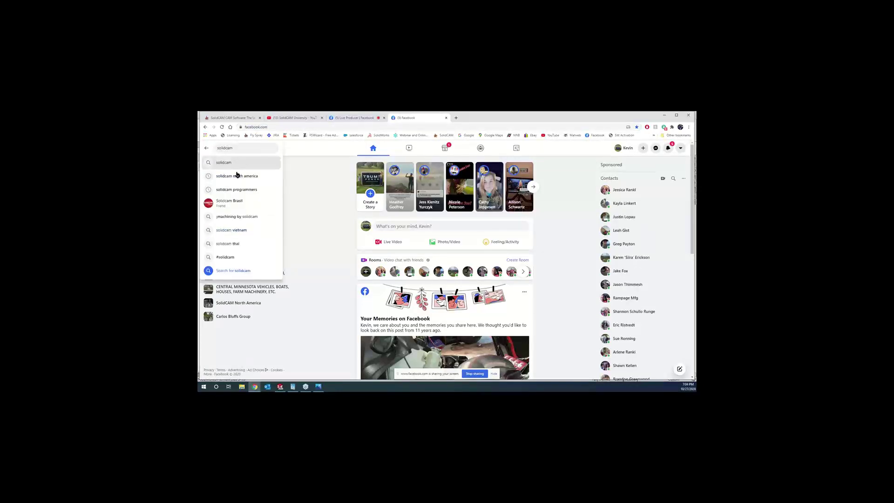
{"action": "left_click", "coordinate": [236, 190]}
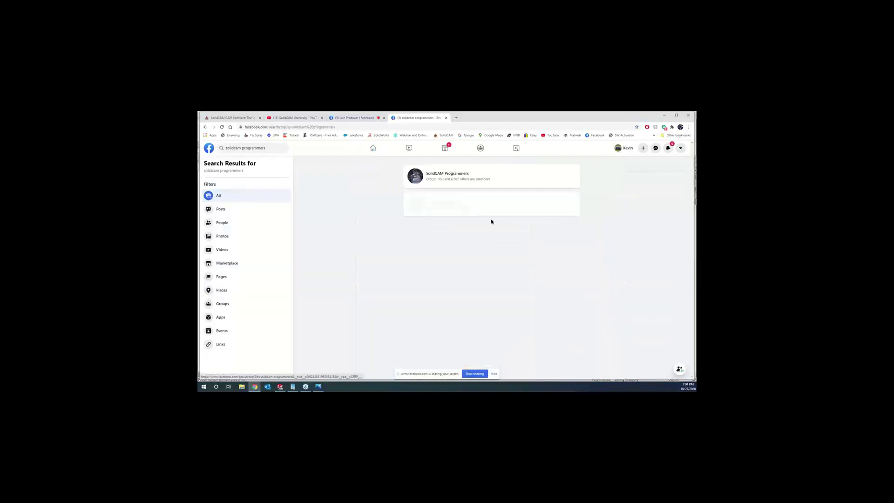
{"action": "left_click", "coordinate": [451, 174]}
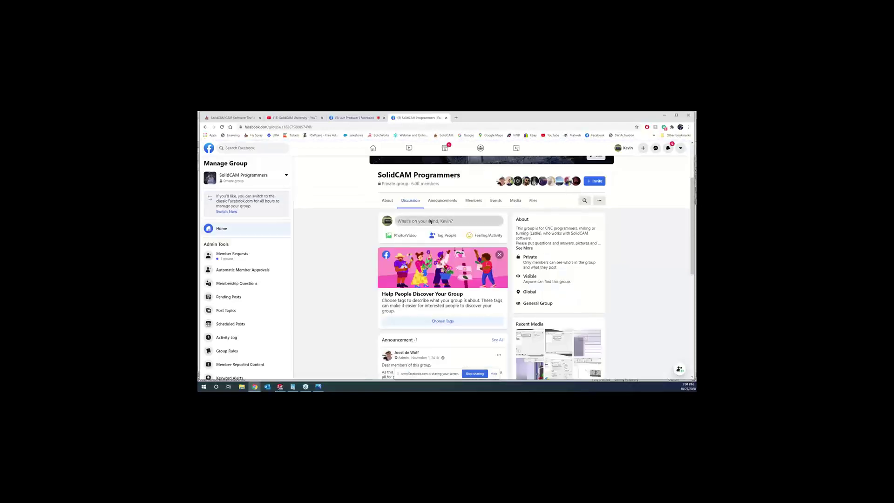
- Start a live video post in the SolidCAM Programmers group
{"action": "left_click", "coordinate": [430, 221]}
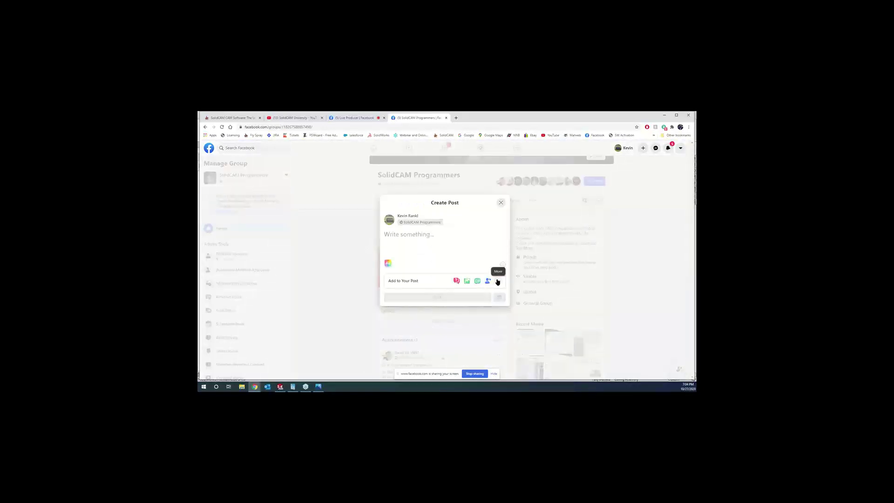
{"action": "left_click", "coordinate": [497, 281]}
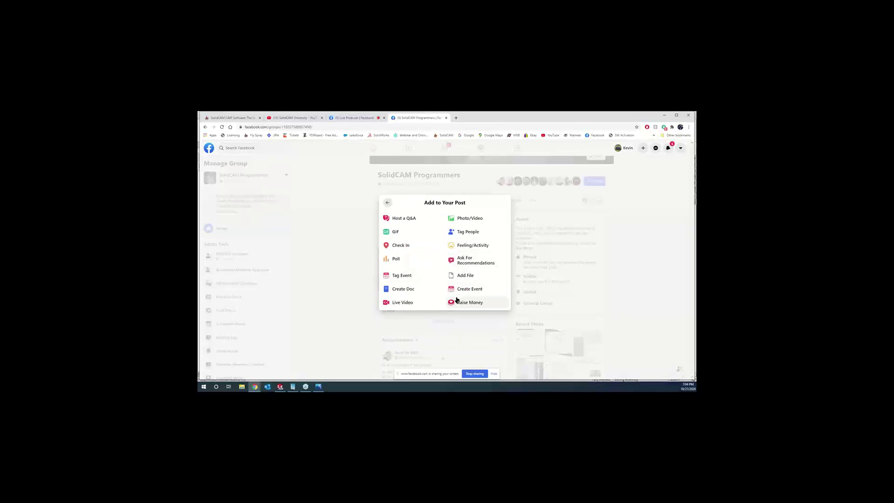
{"action": "left_click", "coordinate": [402, 302]}
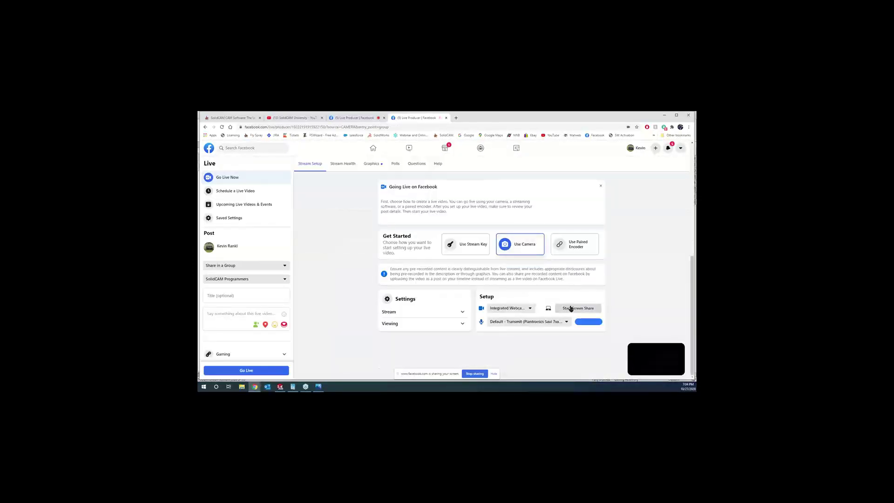
- Share the entire Screen 1 as the source of the SolidCAM Programmers live stream
{"action": "left_click", "coordinate": [570, 308]}
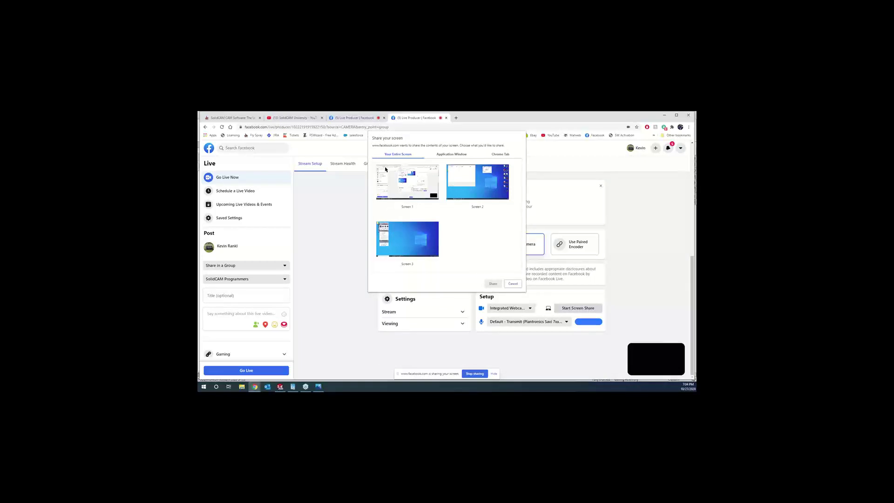
{"action": "left_click", "coordinate": [405, 184]}
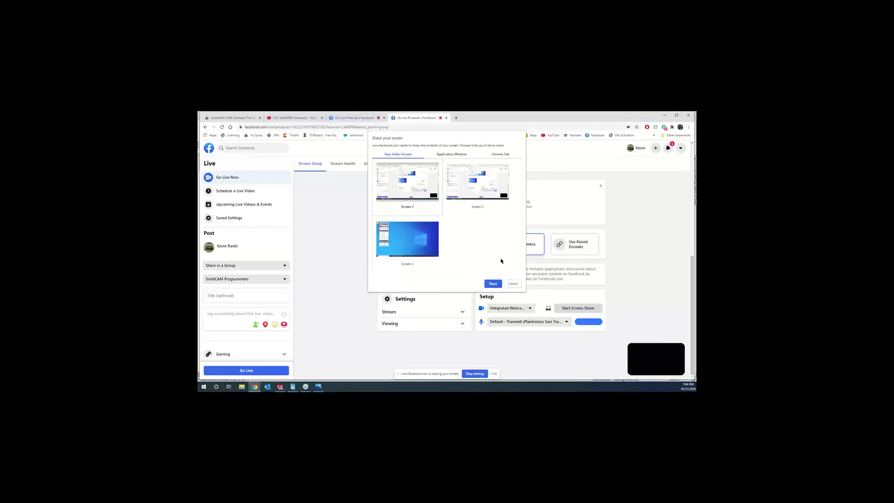
{"action": "left_click", "coordinate": [493, 284]}
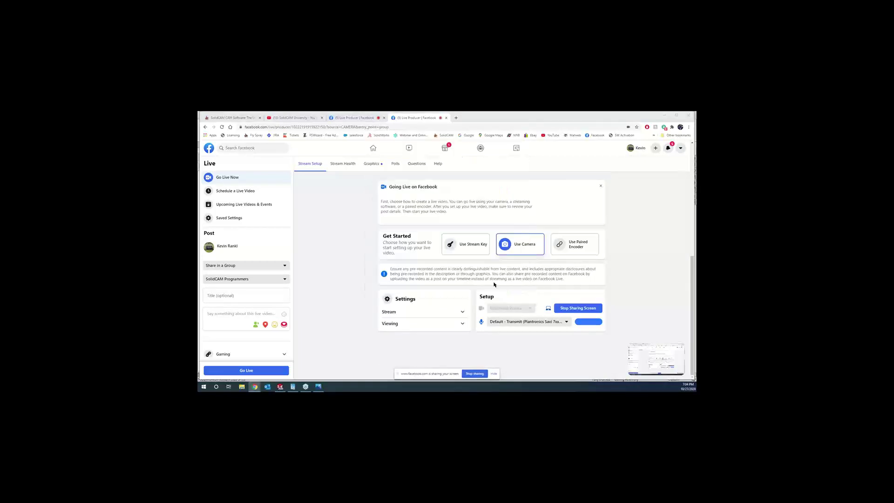
- Minimize the browser to switch to SOLIDWORKS with the EXERCISES CAM part
{"action": "left_click", "coordinate": [664, 115]}
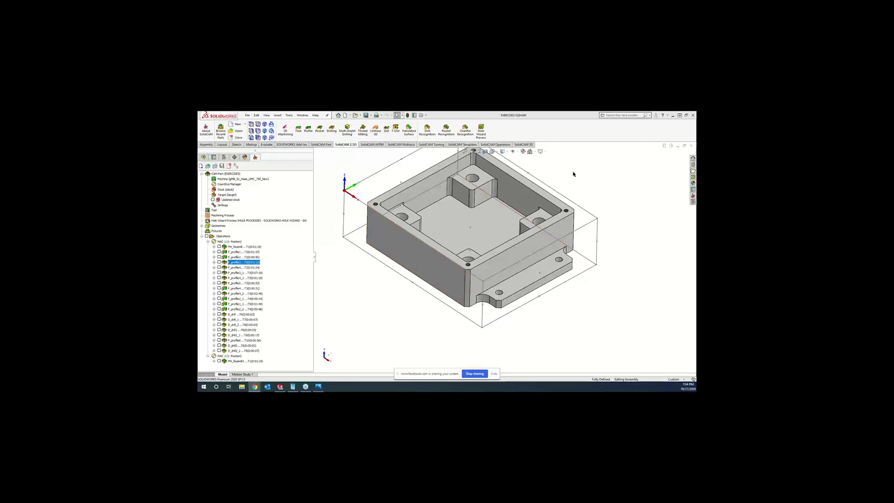
{"action": "scroll", "coordinate": [498, 207], "scroll_direction": "up", "scroll_amount": 2}
{"action": "scroll", "coordinate": [498, 206], "scroll_direction": "down", "scroll_amount": 2}
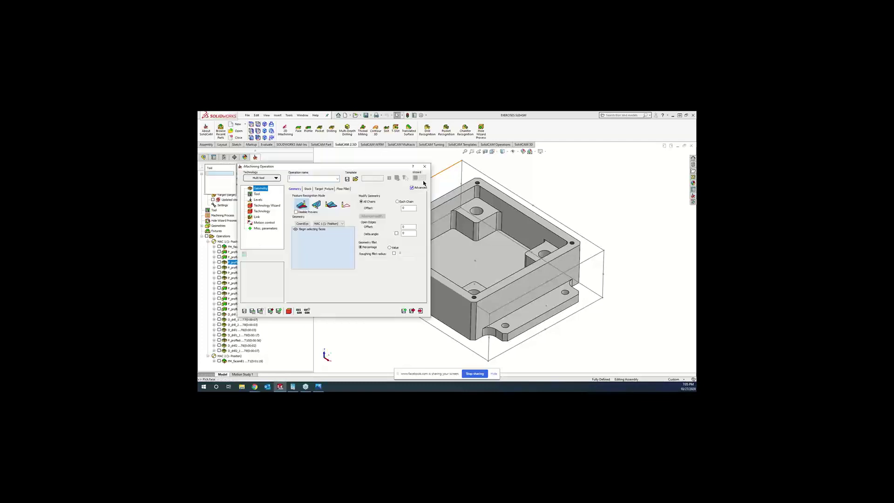
- Examine the geometry feature recognition modes of the new iMachining operation and exit it without saving
{"action": "left_click_drag", "start_coordinate": [369, 164], "coordinate": [407, 163]}
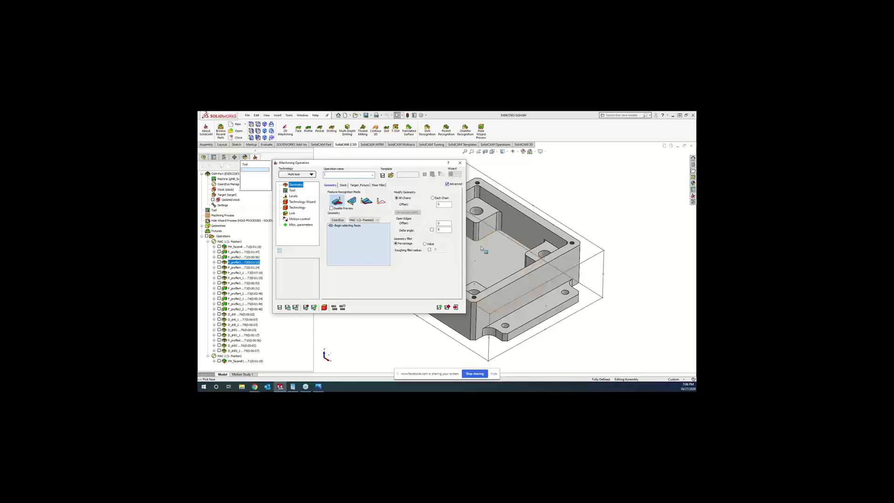
{"action": "mouse_move", "coordinate": [336, 205]}
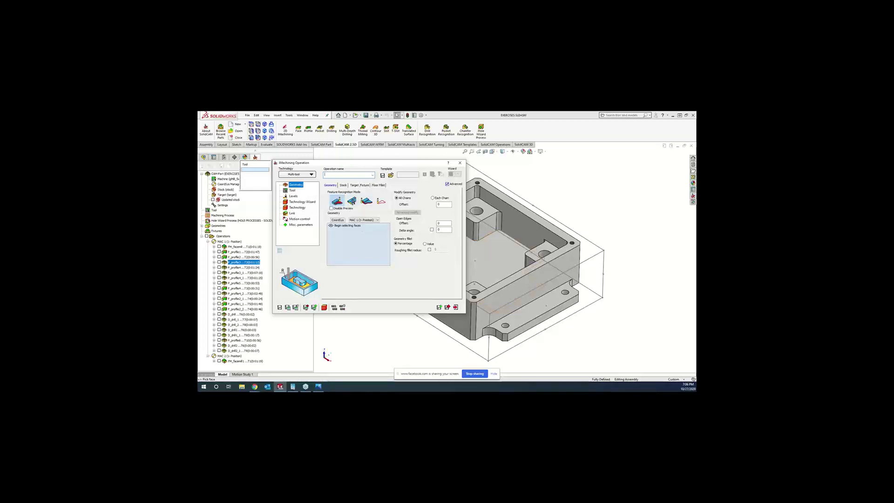
{"action": "left_click", "coordinate": [345, 203]}
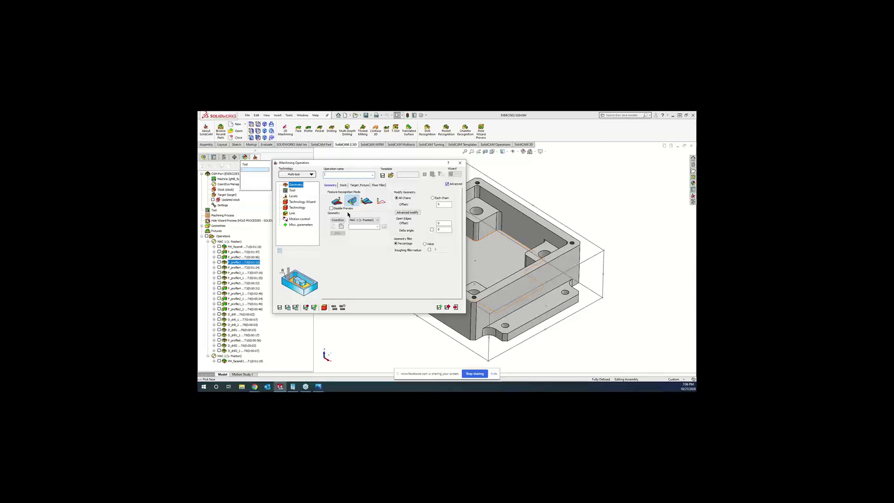
{"action": "left_click", "coordinate": [367, 200]}
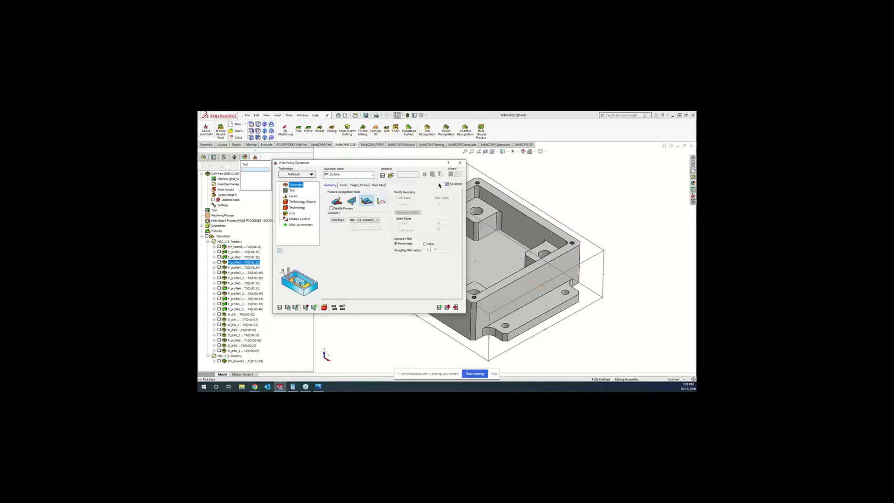
{"action": "left_click", "coordinate": [460, 163]}
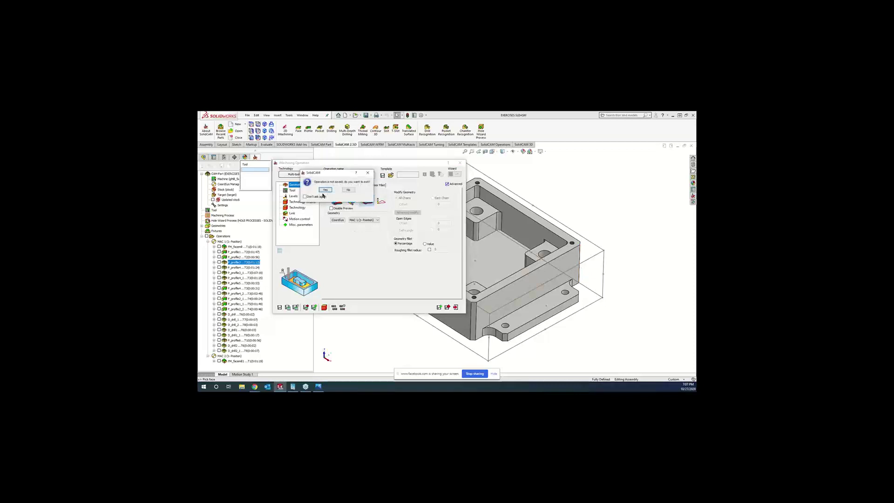
{"action": "left_click", "coordinate": [325, 190]}
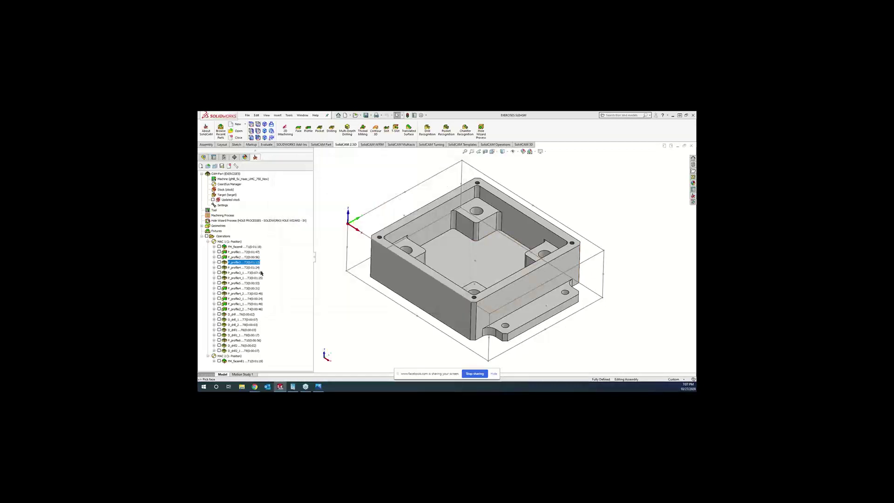
- Display the toolpaths of the first two profile operations on the part, one at a time
{"action": "left_click", "coordinate": [219, 252]}
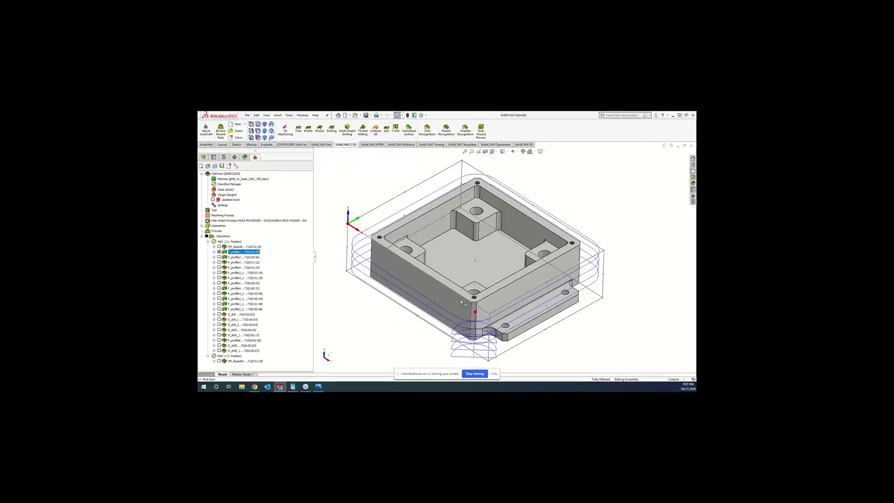
{"action": "left_click", "coordinate": [219, 251]}
{"action": "left_click", "coordinate": [219, 257]}
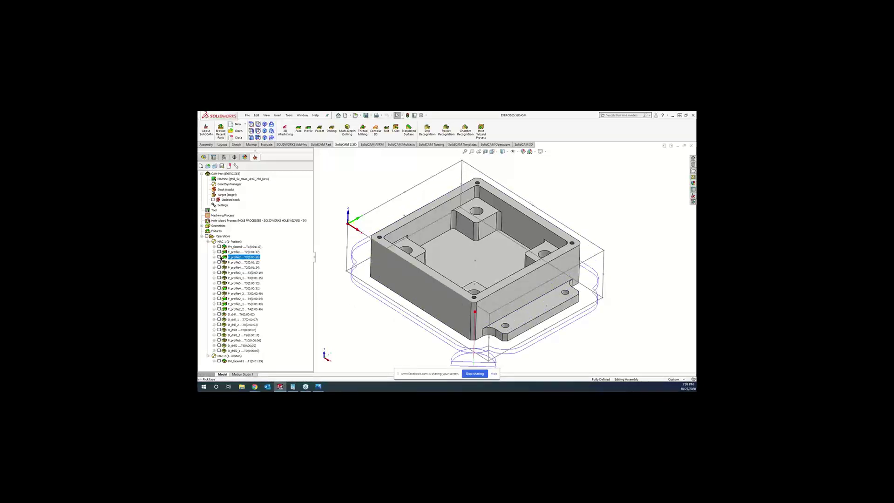
- Hide the second profile toolpath and add a new iMachining operation after the first face milling operation
{"action": "left_click", "coordinate": [220, 257]}
{"action": "left_click", "coordinate": [242, 246]}
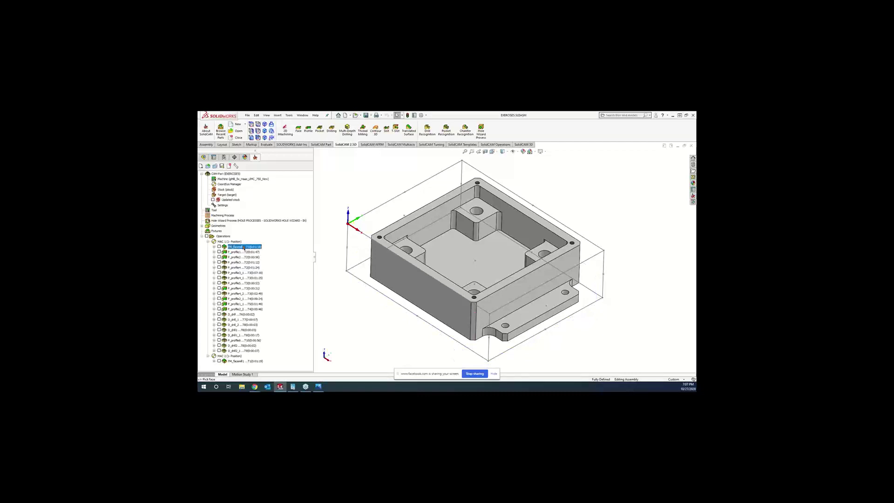
{"action": "left_click", "coordinate": [286, 131]}
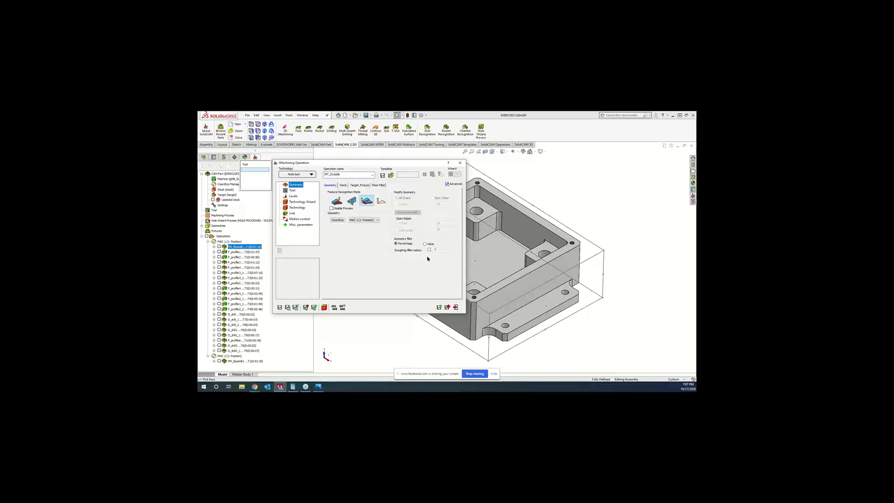
- Examine the stock, target and fixture, and floor fillet geometry settings of the new outside iMachining operation
{"action": "left_click", "coordinate": [344, 186]}
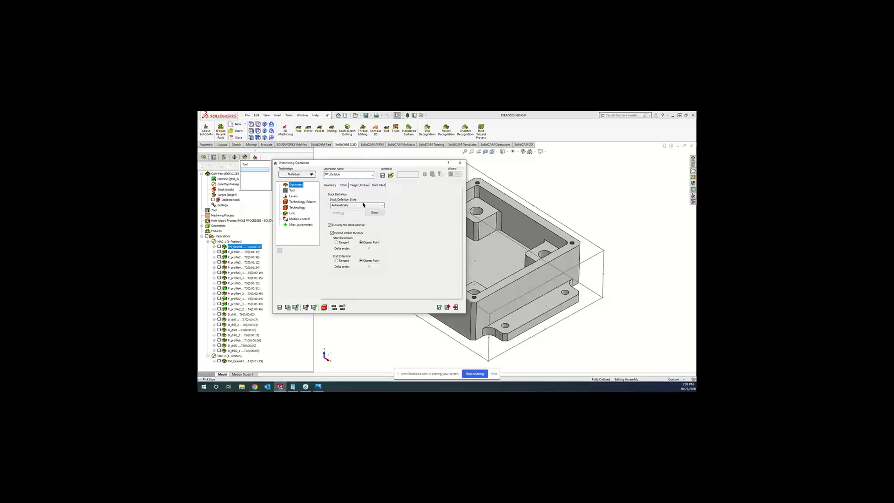
{"action": "left_click", "coordinate": [360, 186]}
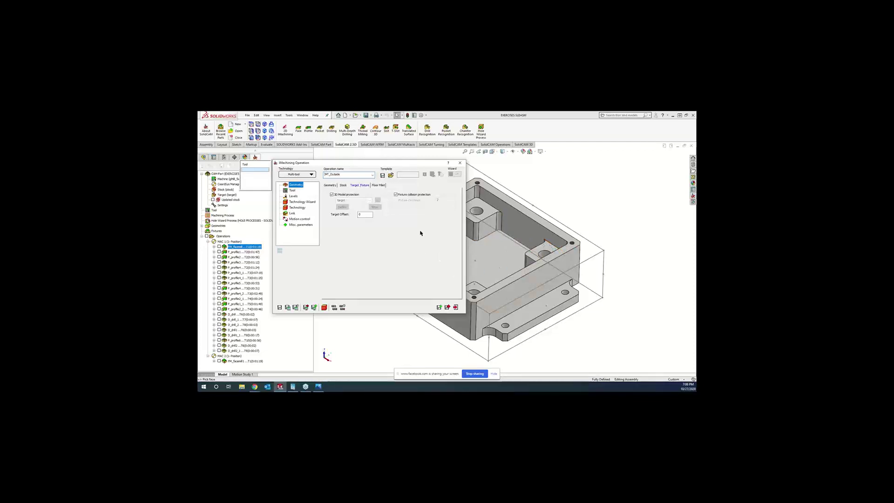
{"action": "left_click", "coordinate": [378, 185]}
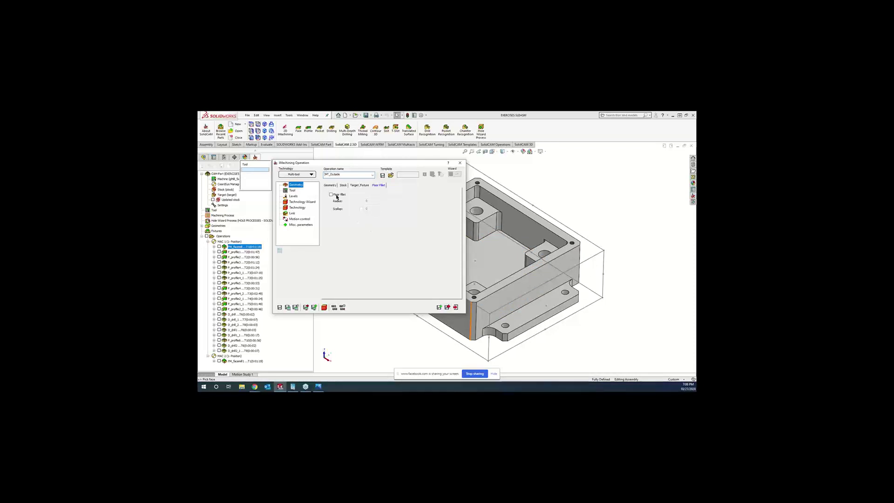
{"action": "left_click", "coordinate": [331, 185]}
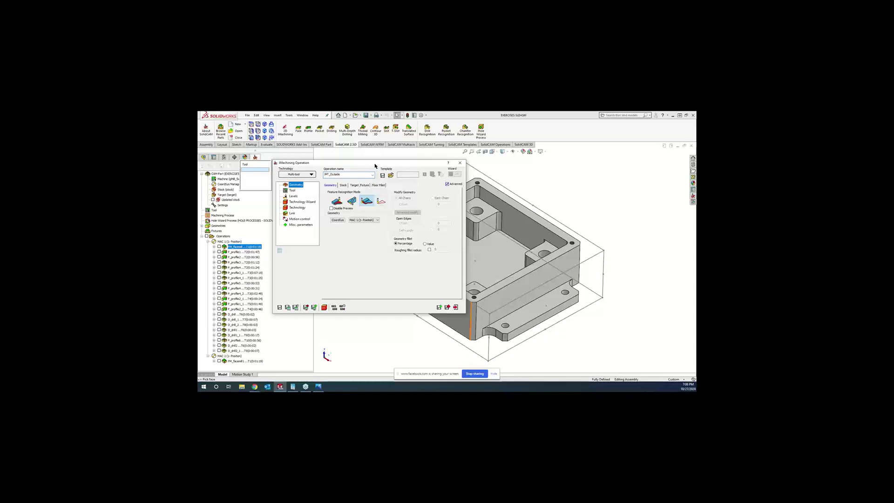
- Assign end mill tool number 2 from the part tool table to the multi-tool iMachining operation
{"action": "left_click_drag", "start_coordinate": [370, 165], "coordinate": [323, 158]}
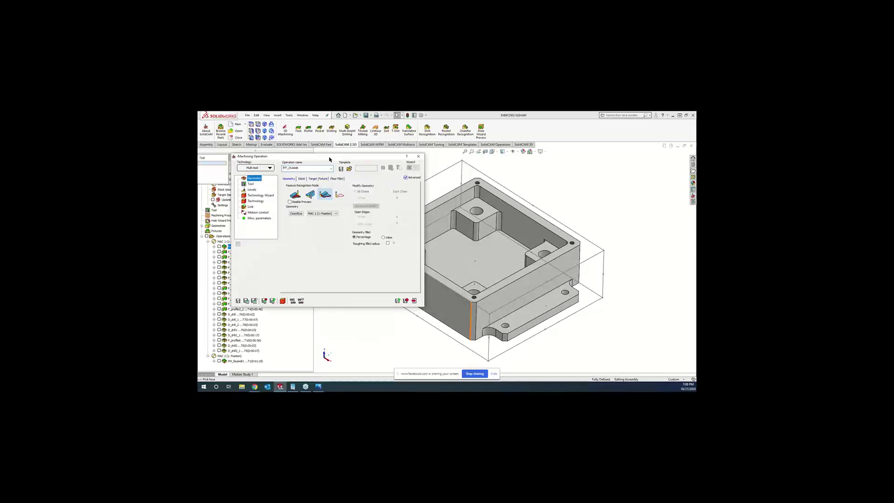
{"action": "left_click", "coordinate": [371, 345]}
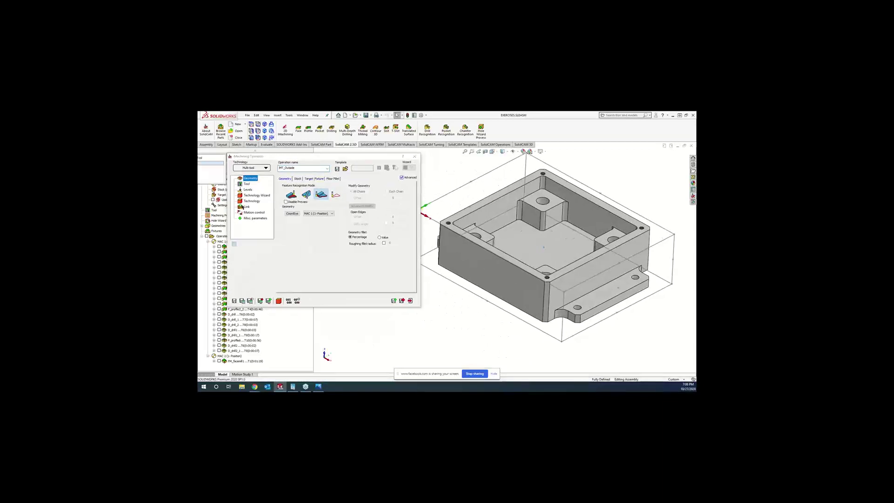
{"action": "left_click", "coordinate": [246, 184]}
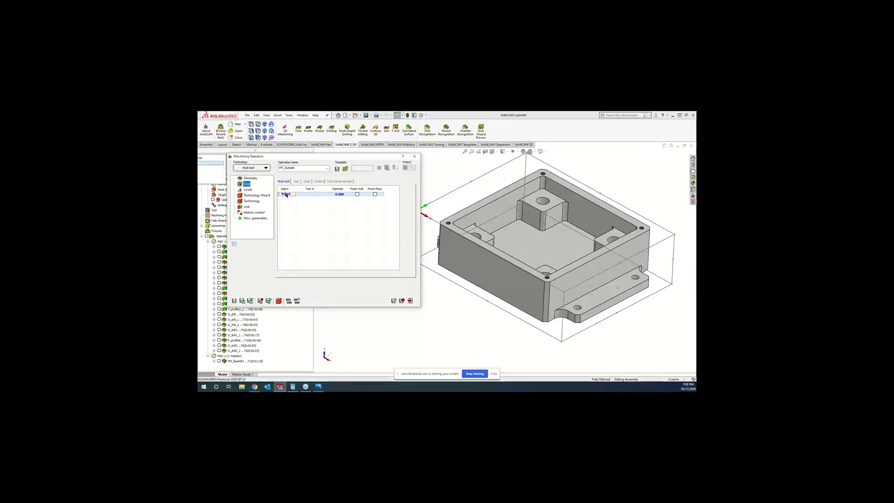
{"action": "left_click", "coordinate": [285, 194]}
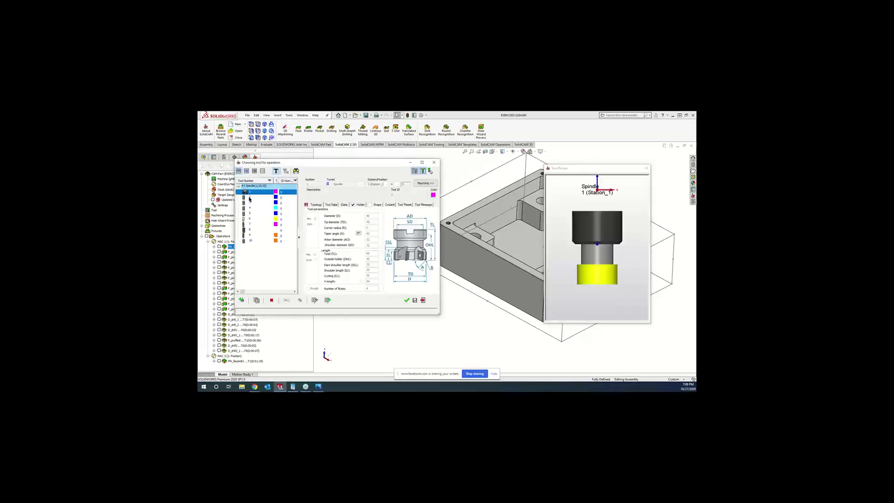
{"action": "left_click", "coordinate": [249, 197]}
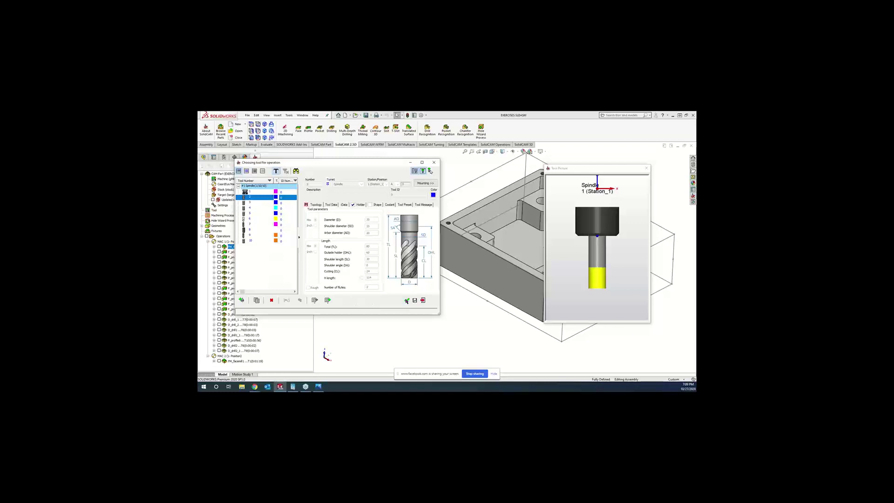
{"action": "left_click", "coordinate": [406, 300]}
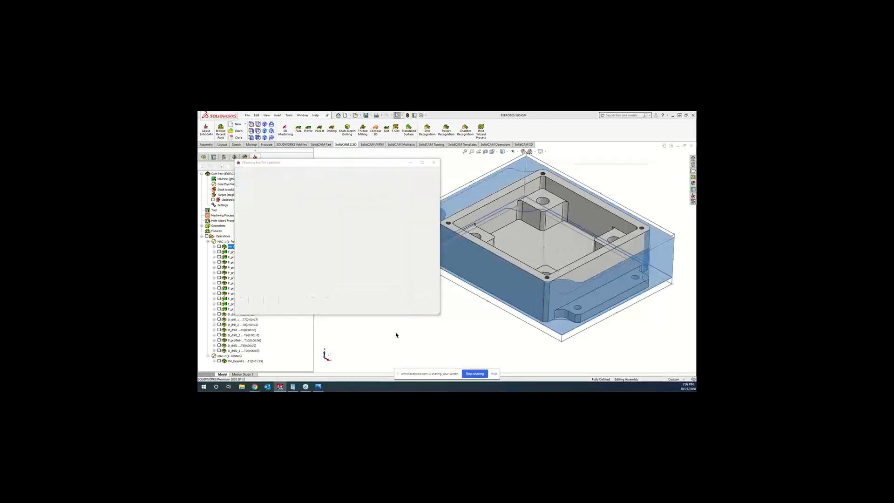
- Turn on wall finishing for the selected end mill and set the operation's machining level to 6
{"action": "left_click", "coordinate": [566, 320]}
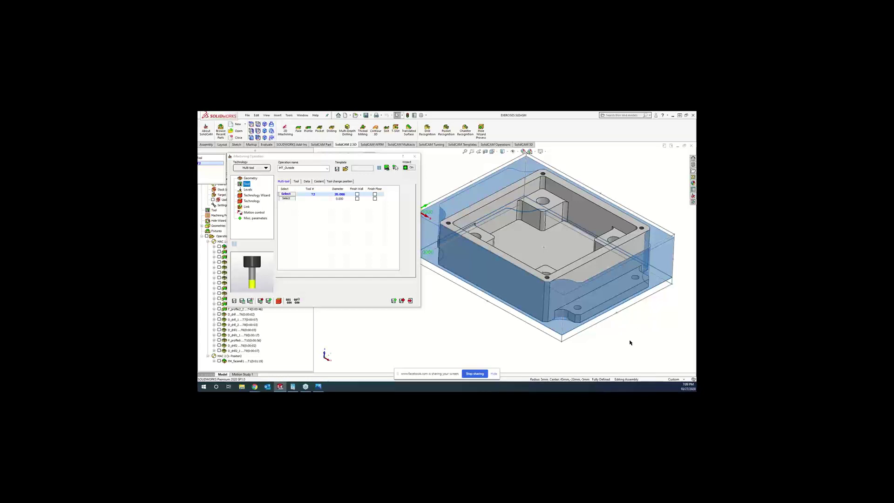
{"action": "middle_click_drag", "start_coordinate": [630, 342], "coordinate": [623, 332]}
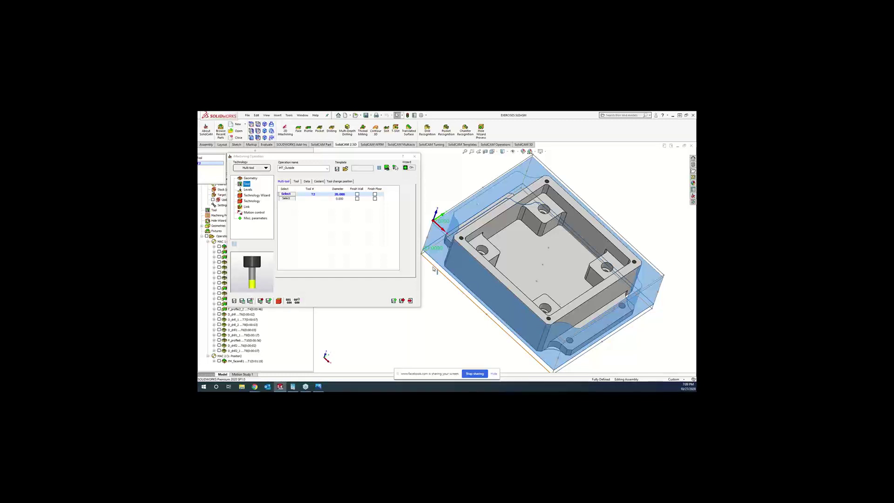
{"action": "left_click", "coordinate": [357, 197]}
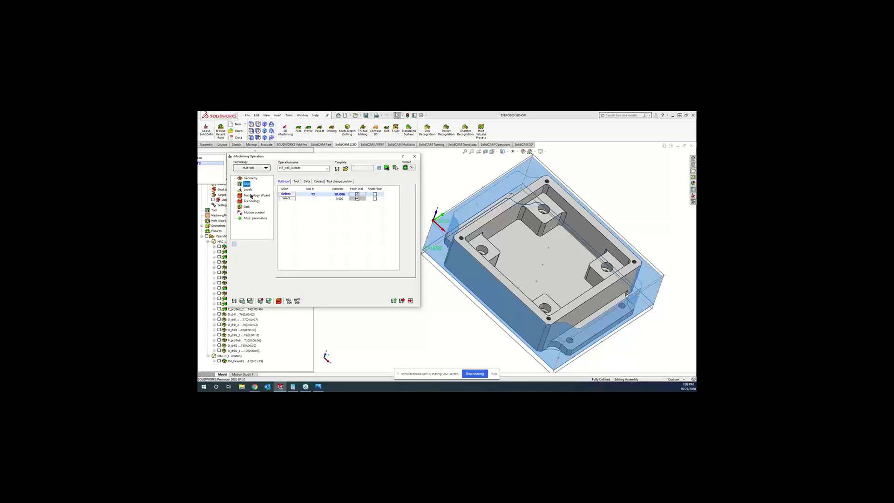
{"action": "left_click", "coordinate": [252, 196]}
{"action": "left_click_drag", "start_coordinate": [368, 195], "coordinate": [389, 197]}
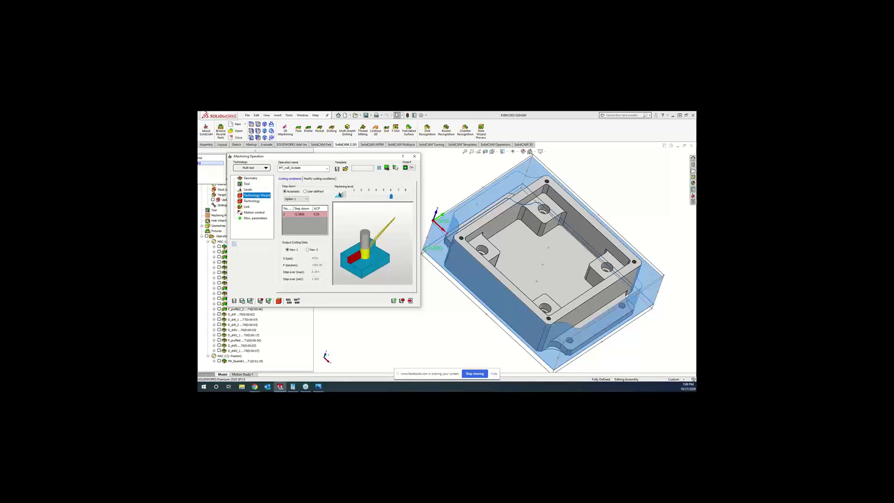
- Set the pocket depth delta of the outside iMachining operation, and save and calculate it
{"action": "middle_click_drag", "start_coordinate": [453, 342], "coordinate": [454, 340]}
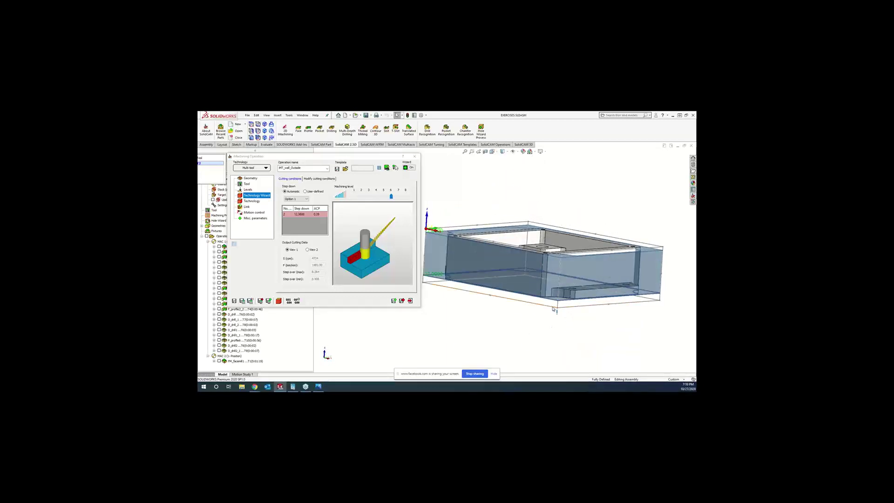
{"action": "left_click", "coordinate": [251, 196]}
{"action": "left_click", "coordinate": [248, 189]}
{"action": "left_click", "coordinate": [346, 245]}
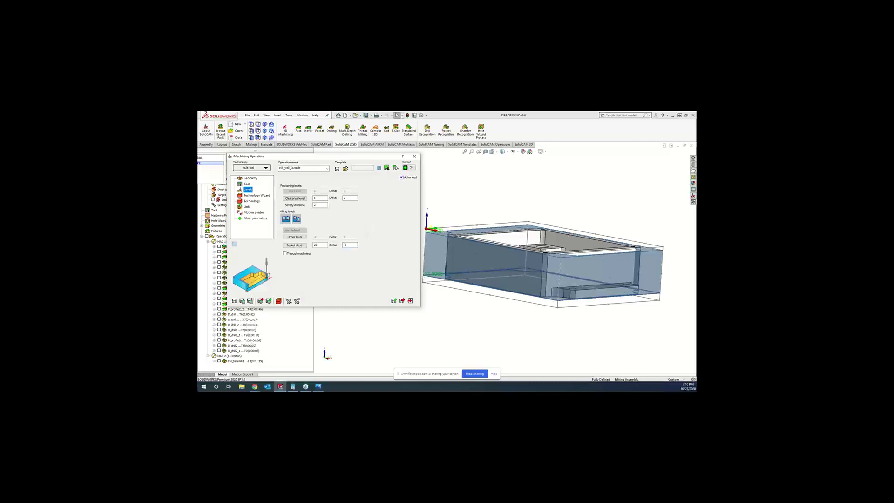
{"action": "key", "text": "Tab"}
{"action": "left_click", "coordinate": [242, 301]}
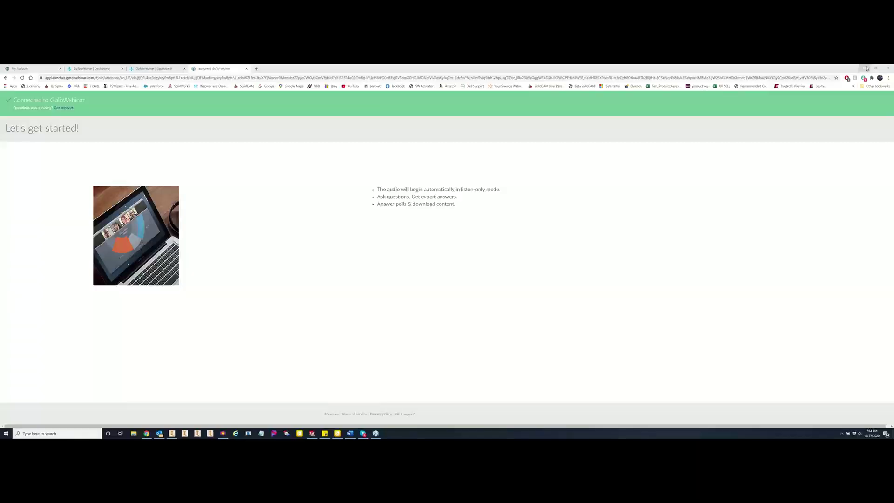
- Minimize the browser to switch to SOLIDWORKS with the SENSOR HOUSING part and close the thread milling operation
{"action": "left_click", "coordinate": [864, 68]}
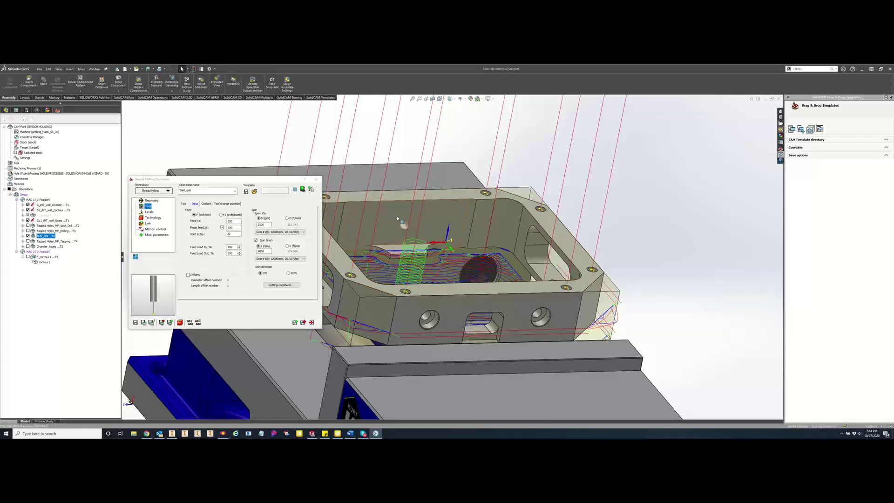
{"action": "left_click", "coordinate": [316, 179]}
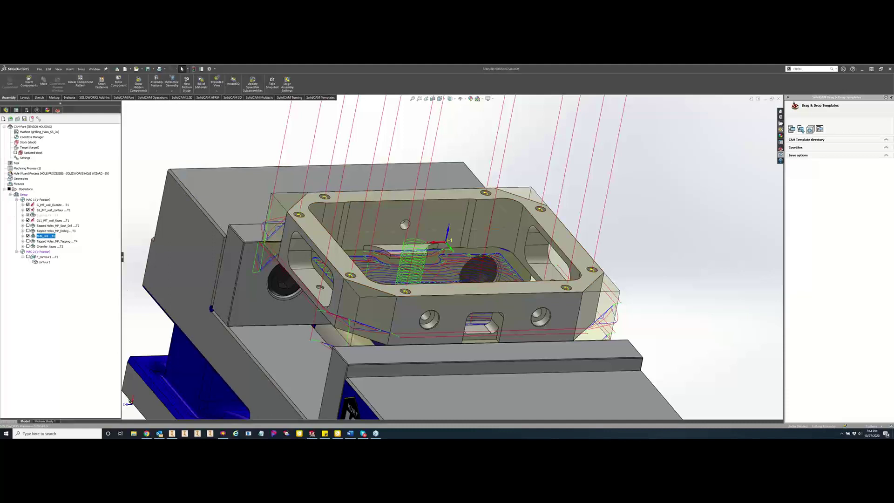
- Show only the toolpath of the outside wall iMachining operation and open that operation for editing
{"action": "left_click", "coordinate": [28, 210]}
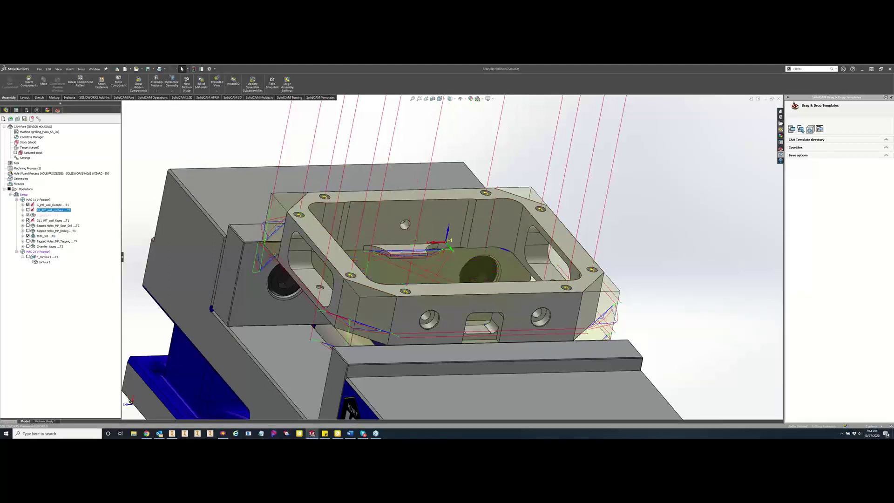
{"action": "left_click", "coordinate": [26, 188]}
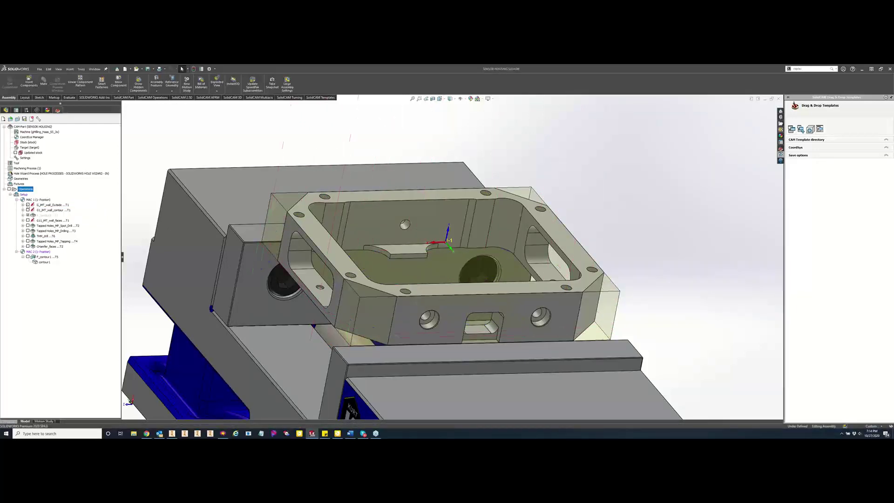
{"action": "left_click", "coordinate": [28, 205]}
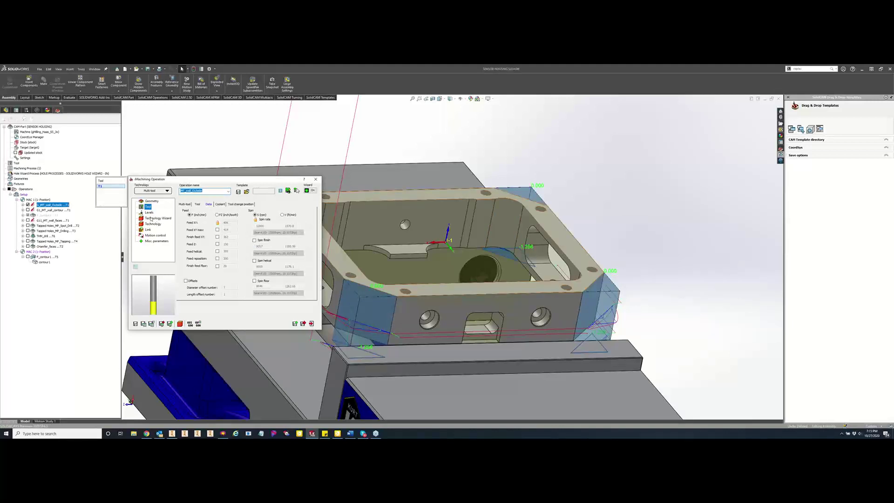
- Examine the Technology Wizard cutting conditions and tool preview of the outside wall operation alongside the part in the vise
{"action": "left_click", "coordinate": [150, 218]}
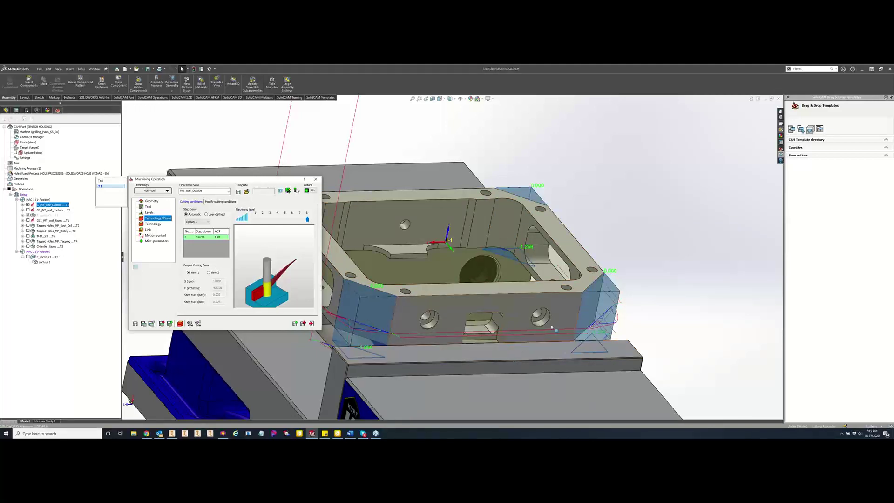
{"action": "left_click", "coordinate": [696, 246]}
{"action": "middle_click_drag", "start_coordinate": [695, 251], "coordinate": [689, 255]}
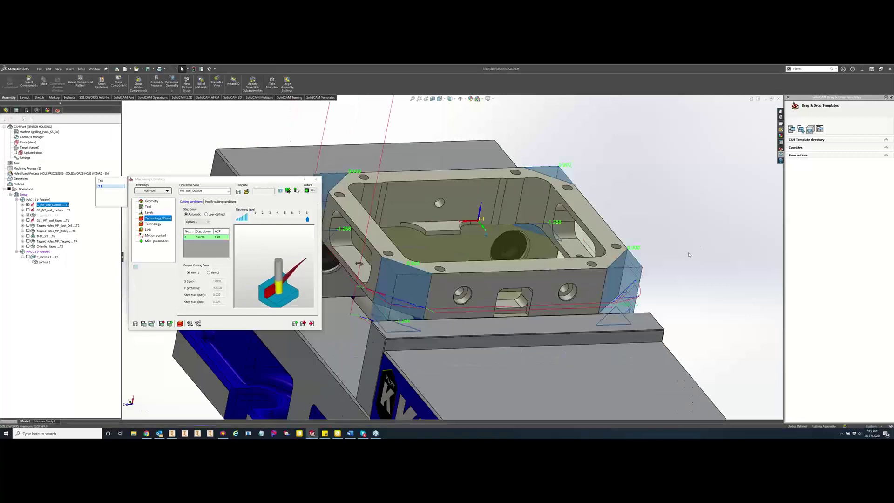
{"action": "scroll", "coordinate": [689, 255], "scroll_direction": "up", "scroll_amount": 2}
{"action": "scroll", "coordinate": [605, 218], "scroll_direction": "down", "scroll_amount": 3}
{"action": "left_click", "coordinate": [275, 273]}
{"action": "scroll", "coordinate": [274, 275], "scroll_direction": "up", "scroll_amount": 6}
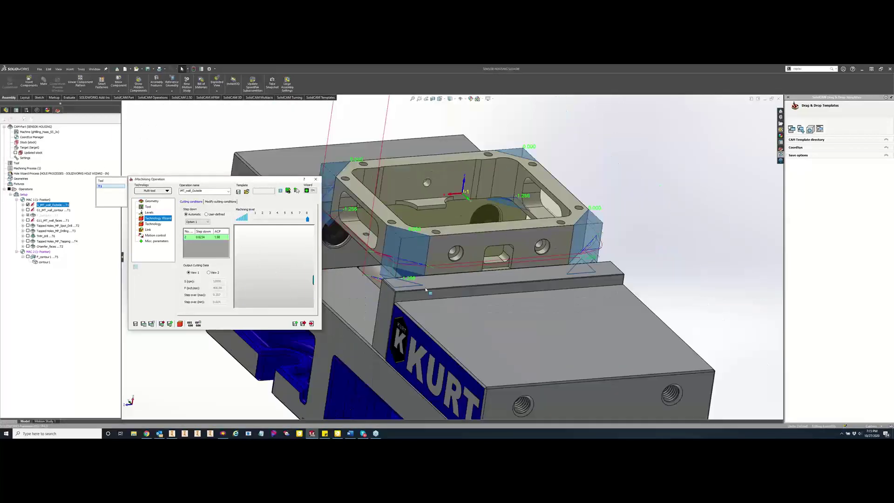
{"action": "right_click", "coordinate": [272, 279]}
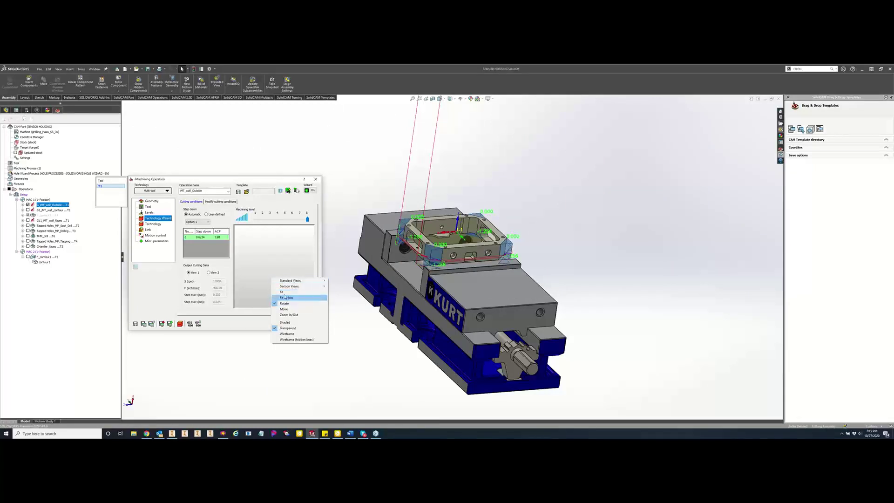
{"action": "left_click", "coordinate": [282, 292]}
{"action": "left_click", "coordinate": [366, 372]}
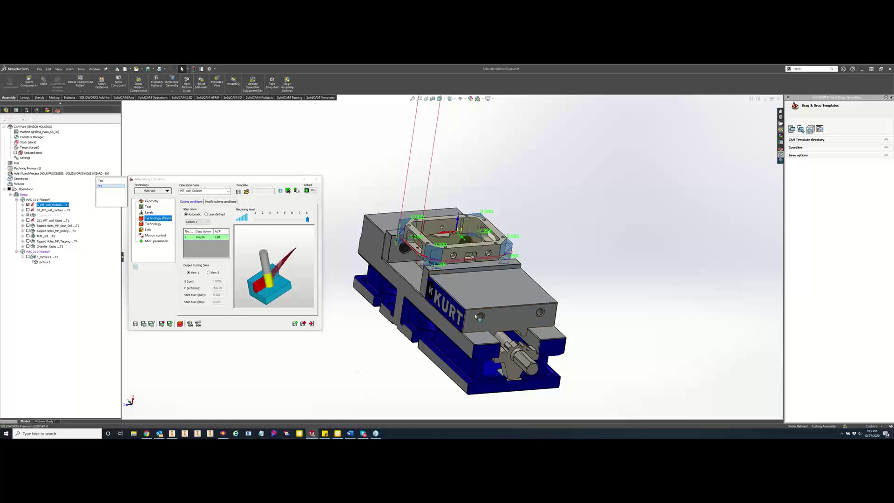
{"action": "scroll", "coordinate": [454, 219], "scroll_direction": "down", "scroll_amount": 4}
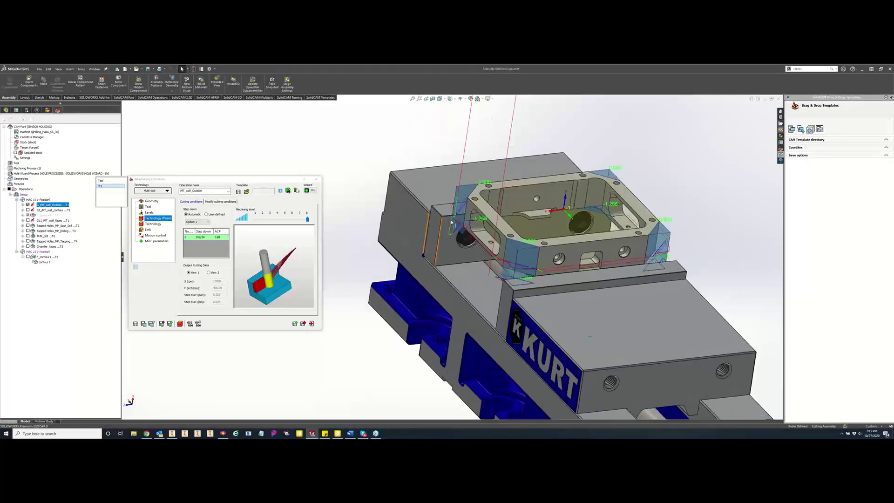
- Enable fixture collision protection with a 0.001 fixture clearance for the outside wall operation, and save and calculate it
{"action": "left_click", "coordinate": [151, 201]}
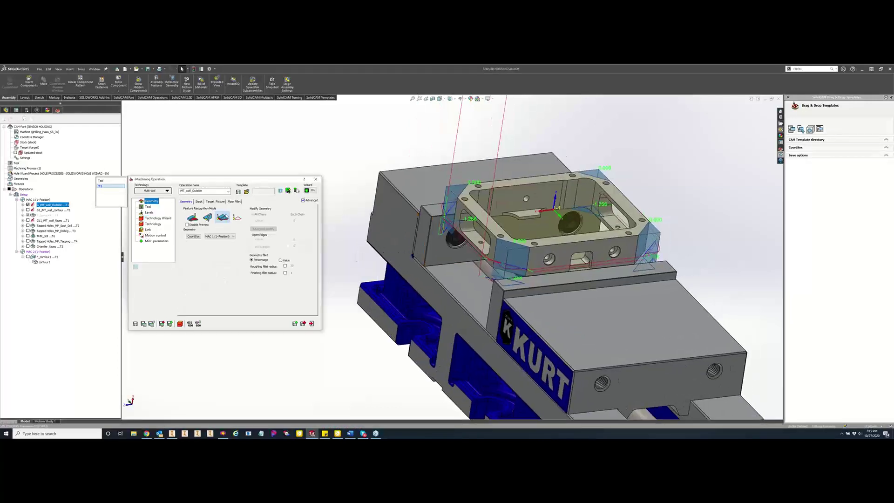
{"action": "left_click", "coordinate": [214, 202]}
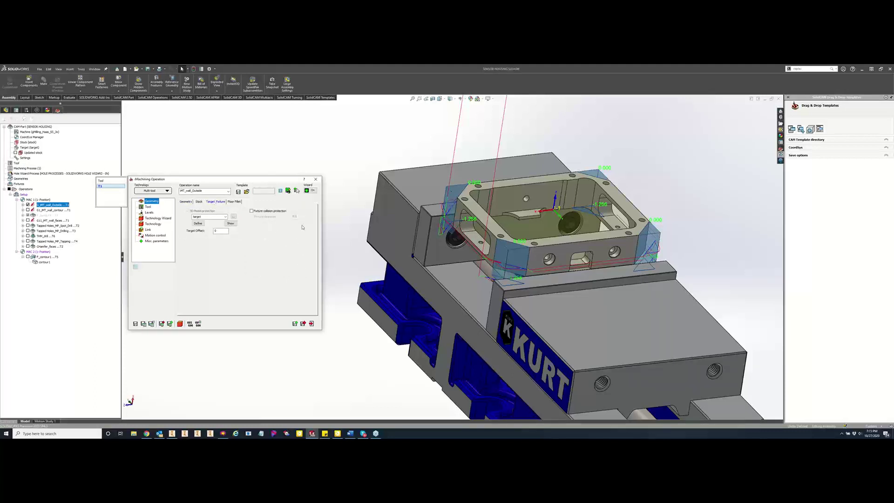
{"action": "left_click", "coordinate": [252, 211]}
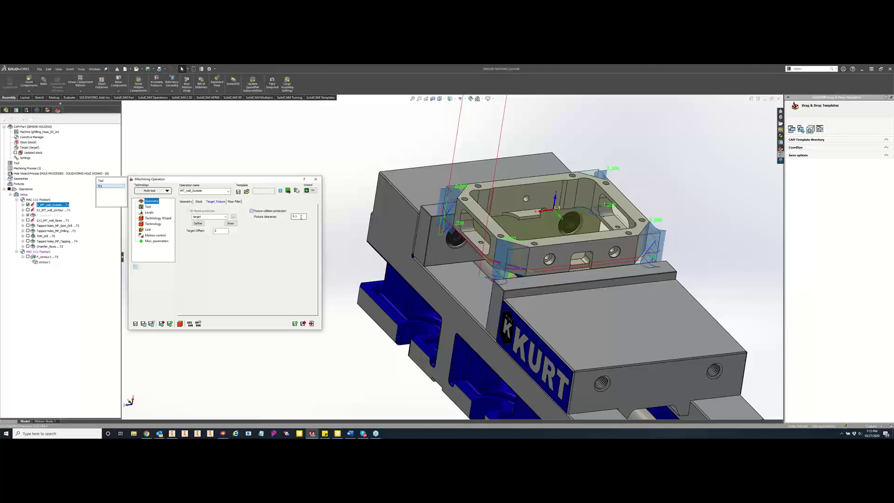
{"action": "left_click", "coordinate": [300, 216]}
{"action": "type", "text": "1"}
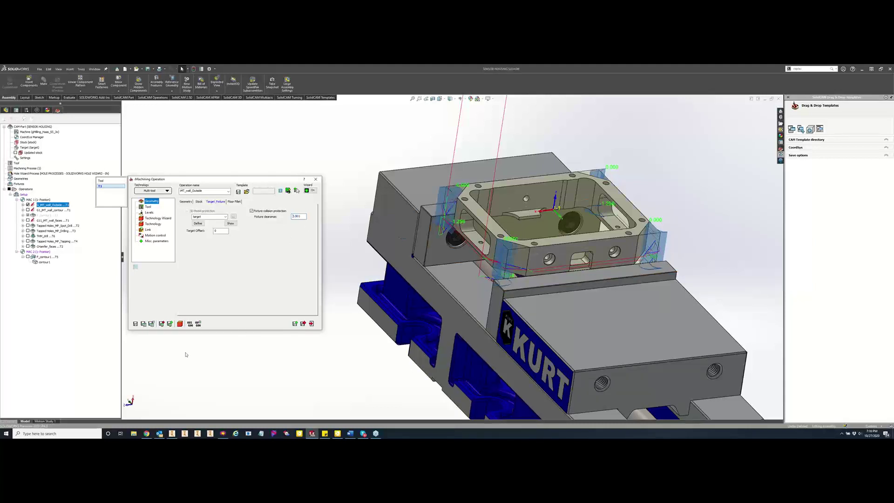
{"action": "left_click", "coordinate": [144, 323]}
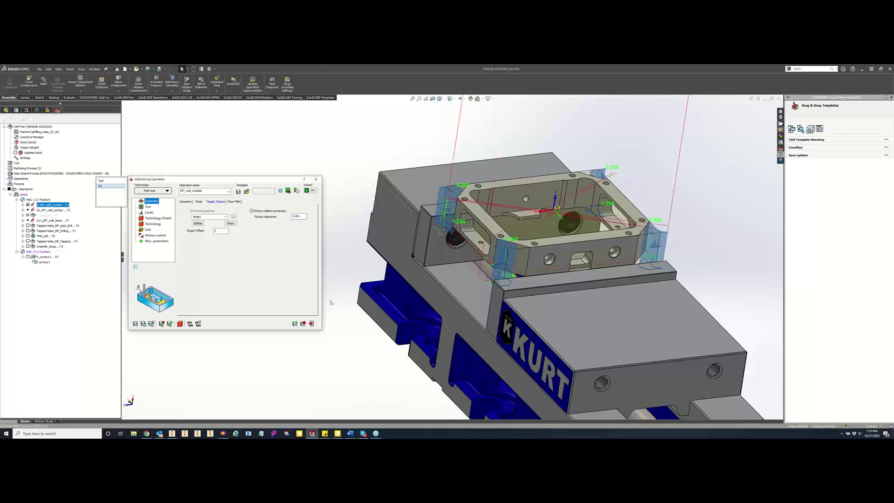
- Turn off fixture collision protection for the outside wall operation, and save and calculate it
{"action": "scroll", "coordinate": [502, 286], "scroll_direction": "down", "scroll_amount": 3}
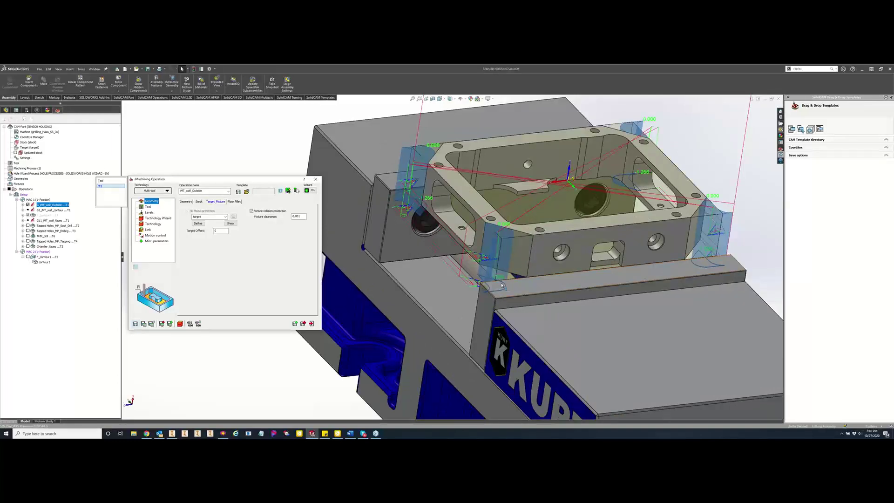
{"action": "left_click", "coordinate": [312, 376]}
{"action": "middle_click_drag", "start_coordinate": [312, 376], "coordinate": [529, 259]}
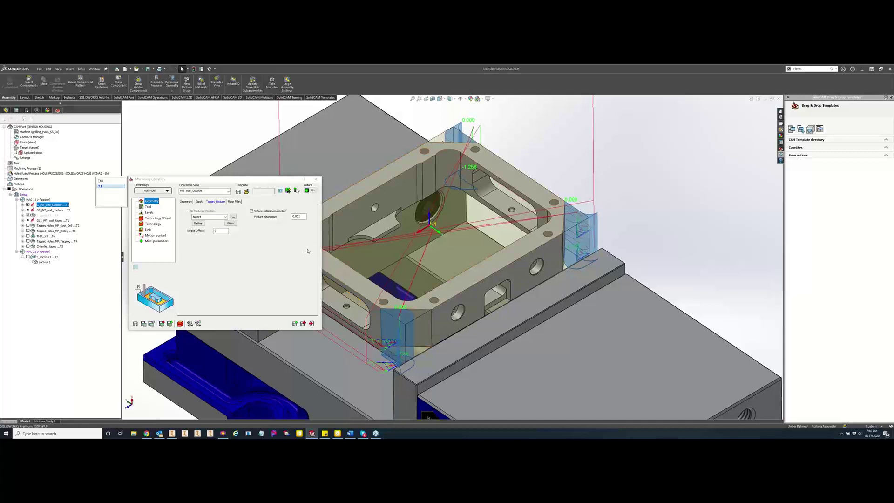
{"action": "left_click", "coordinate": [252, 211]}
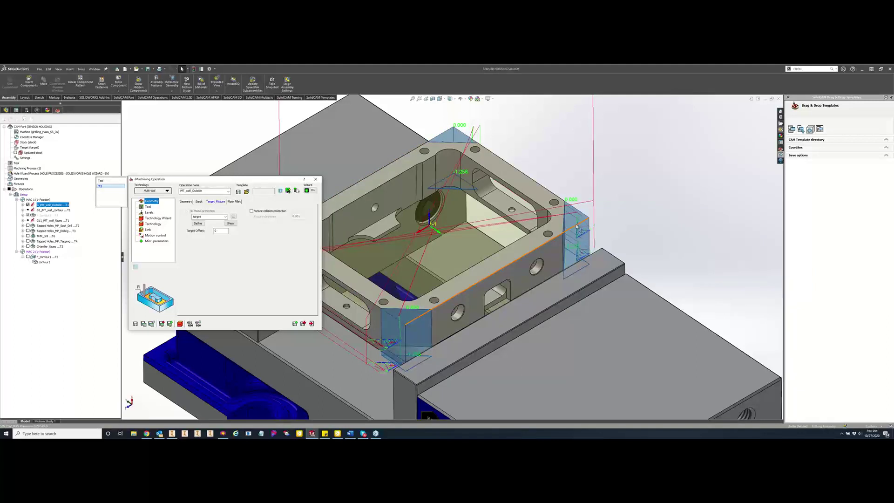
{"action": "left_click", "coordinate": [143, 324]}
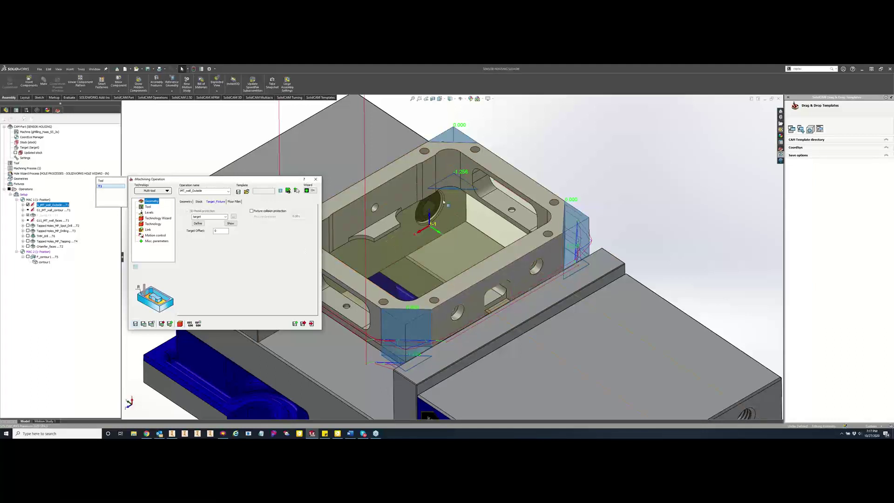
- Close the outside wall operation and the SENSOR HOUSING CAM part
{"action": "left_click", "coordinate": [316, 179]}
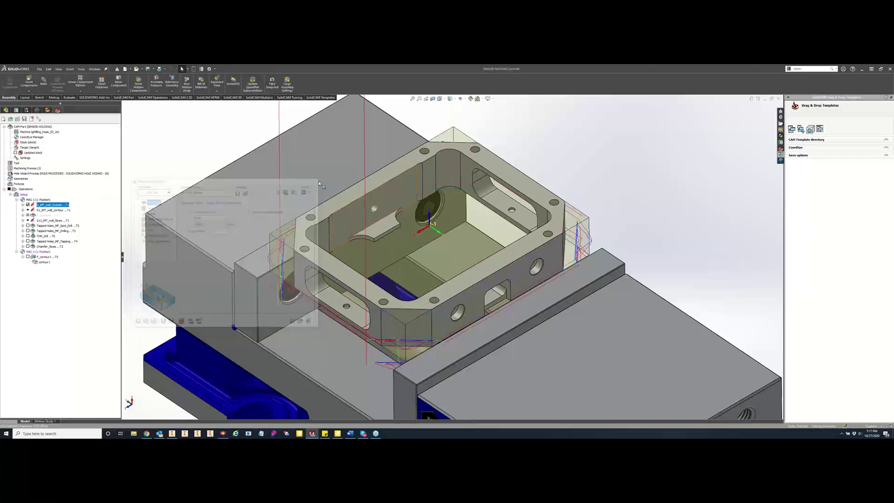
{"action": "left_click", "coordinate": [32, 118]}
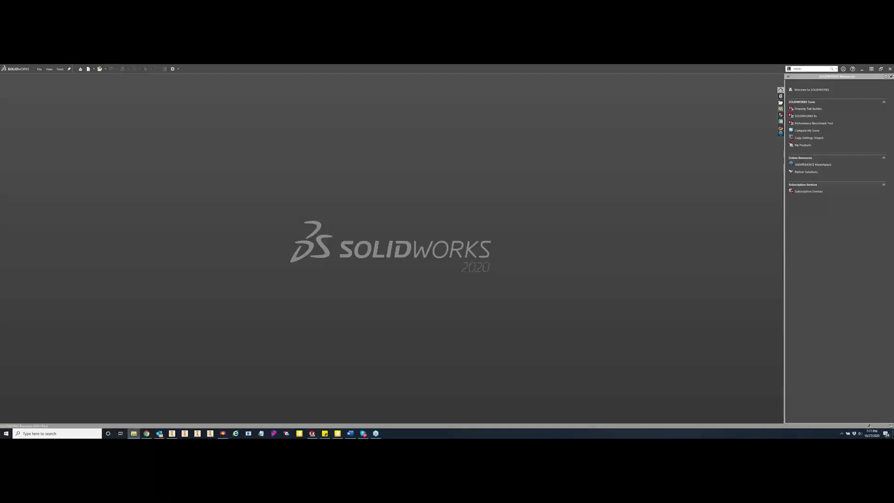
- Maximize a File Explorer window, open the Downloads folder and look through its files for the milling exercises
{"action": "left_click_drag", "start_coordinate": [1, 153], "coordinate": [245, 68]}
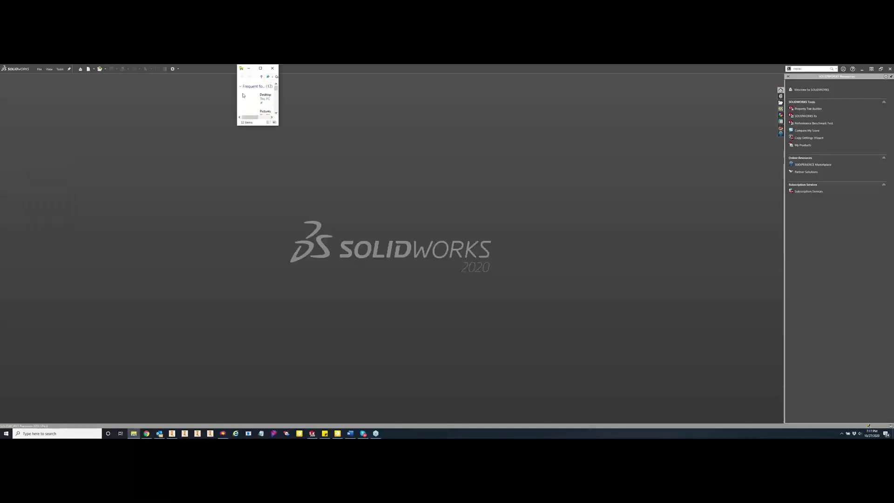
{"action": "left_click", "coordinate": [261, 68]}
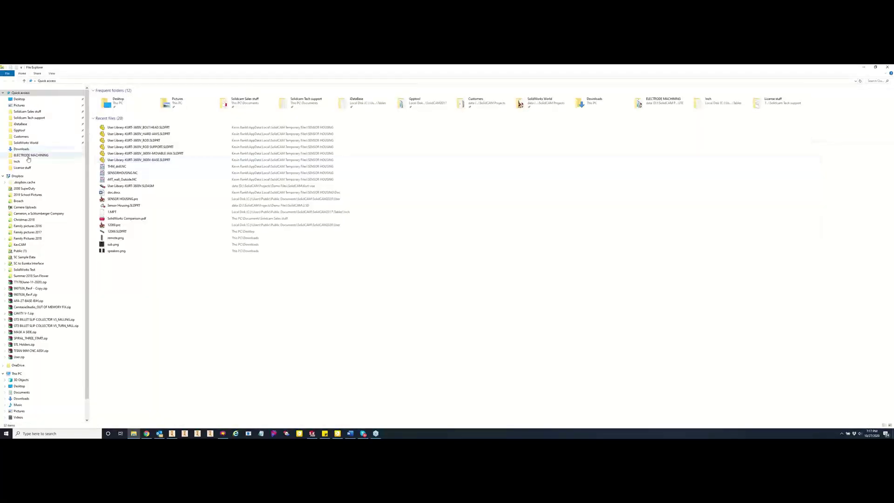
{"action": "left_click", "coordinate": [21, 149]}
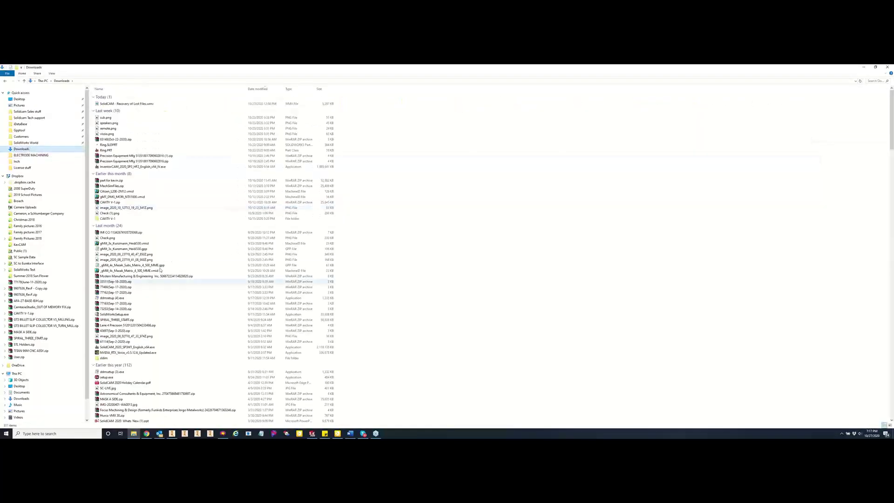
{"action": "scroll", "coordinate": [170, 261], "scroll_direction": "down", "scroll_amount": 5}
{"action": "scroll", "coordinate": [128, 309], "scroll_direction": "down", "scroll_amount": 9}
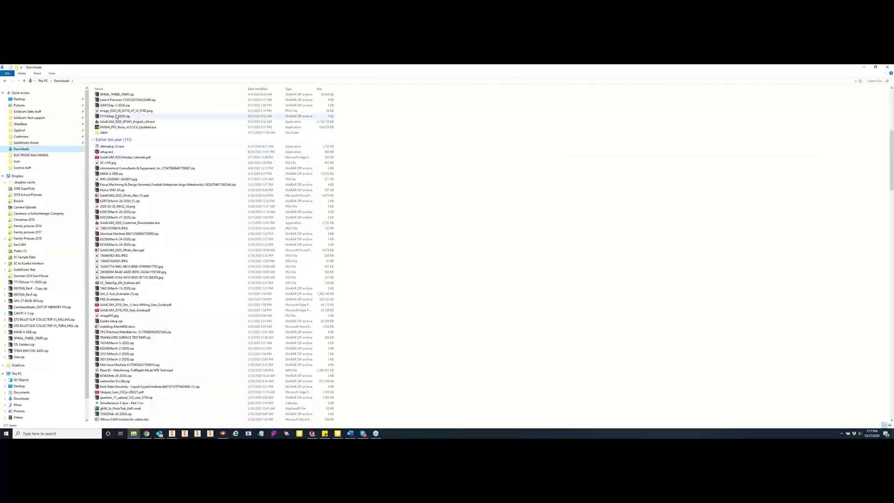
{"action": "scroll", "coordinate": [116, 116], "scroll_direction": "up", "scroll_amount": 4}
{"action": "scroll", "coordinate": [116, 117], "scroll_direction": "up", "scroll_amount": 5}
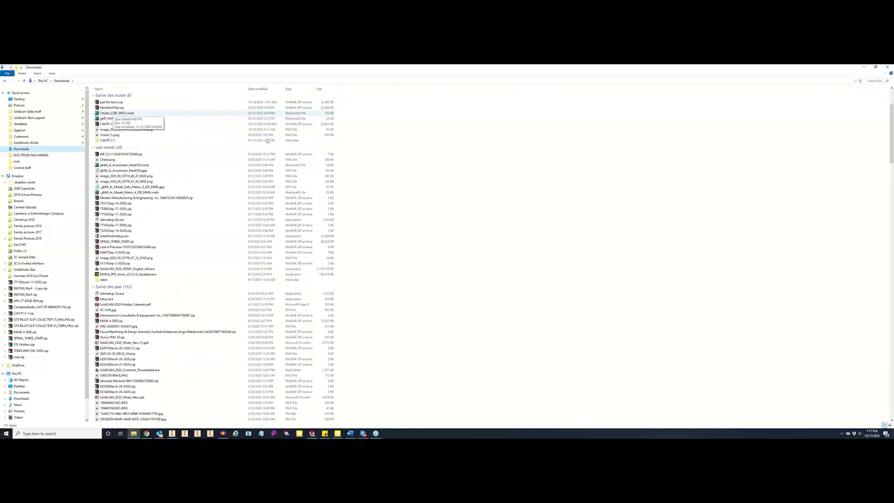
- Search the Downloads folder for 2.5 and bring the 2.5D_Milling_Exercises.zip archive from there to the desktop
{"action": "left_click", "coordinate": [875, 81]}
{"action": "type", "text": "2"}
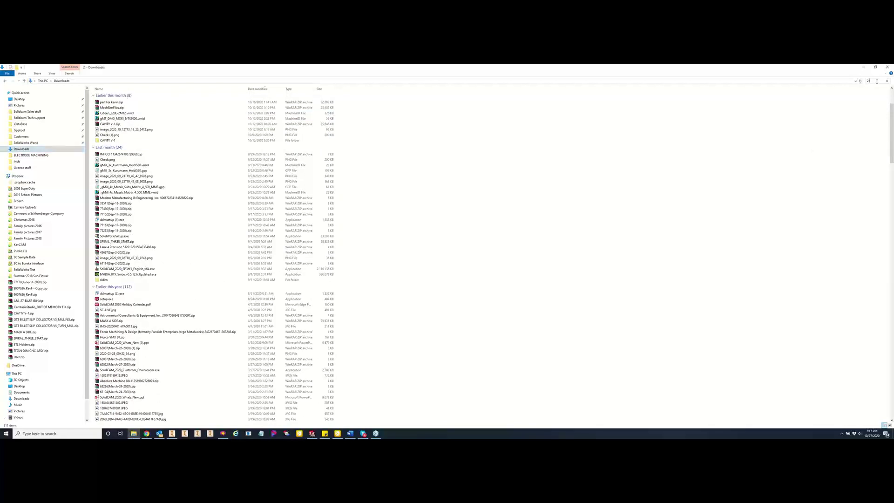
{"action": "type", "text": ".5"}
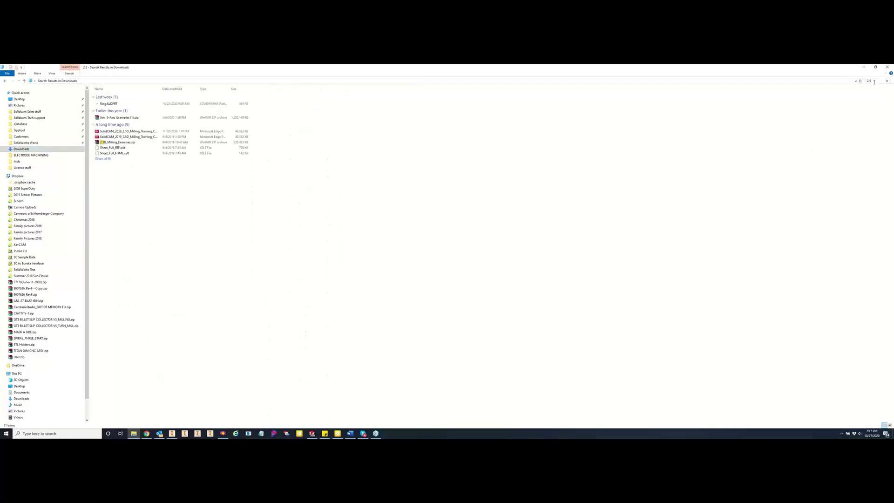
{"action": "right_click", "coordinate": [122, 143]}
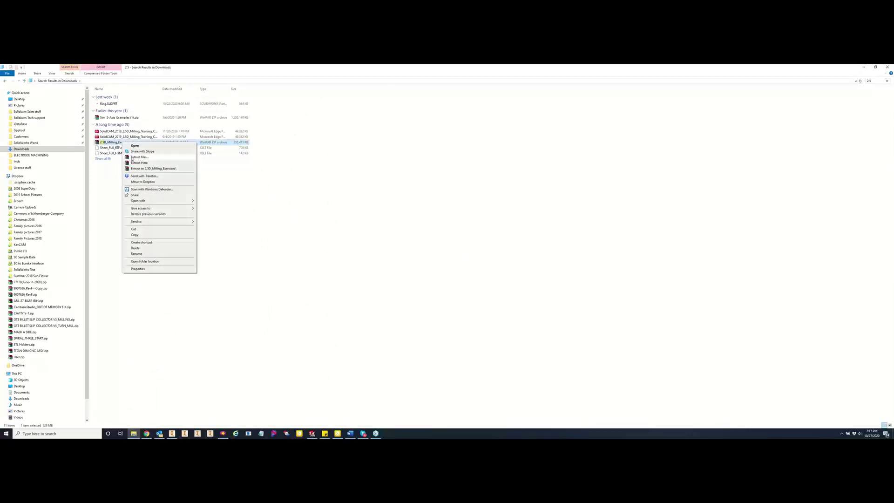
{"action": "left_click_drag", "start_coordinate": [110, 144], "coordinate": [408, 285]}
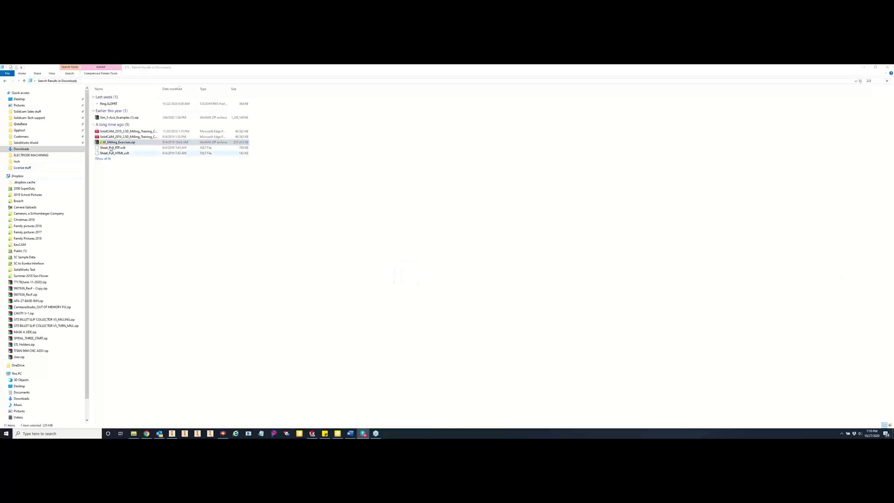
{"action": "left_click_drag", "start_coordinate": [111, 144], "coordinate": [595, 190]}
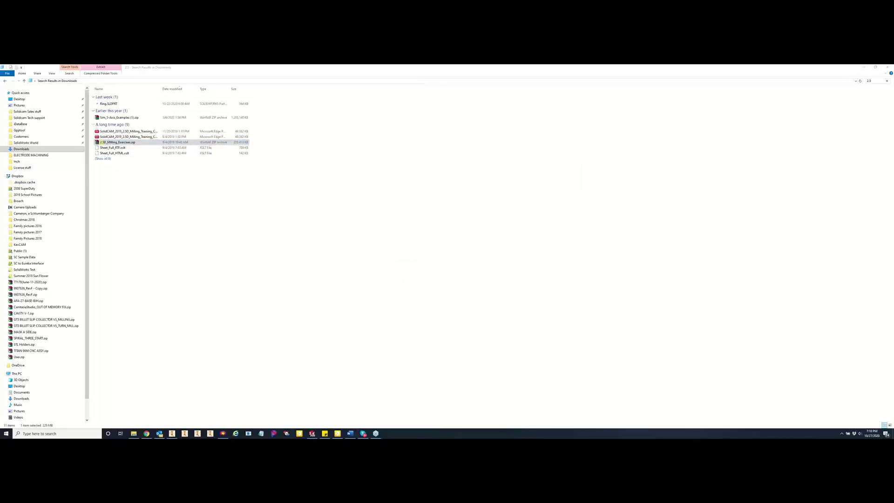
- Clear the open windows off the desktop, dismissing Inventor's add-in security alert and closing the Capture window
{"action": "left_click", "coordinate": [862, 68]}
{"action": "left_click", "coordinate": [862, 69]}
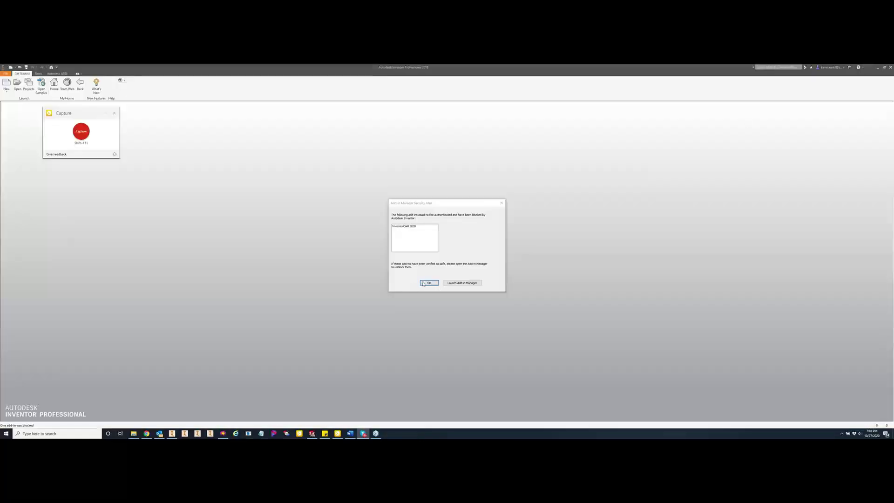
{"action": "left_click", "coordinate": [423, 284]}
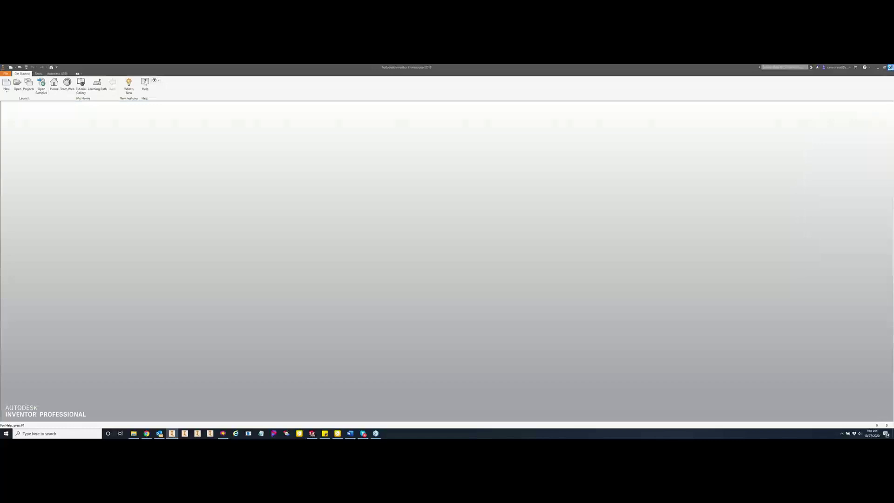
{"action": "left_click", "coordinate": [890, 67]}
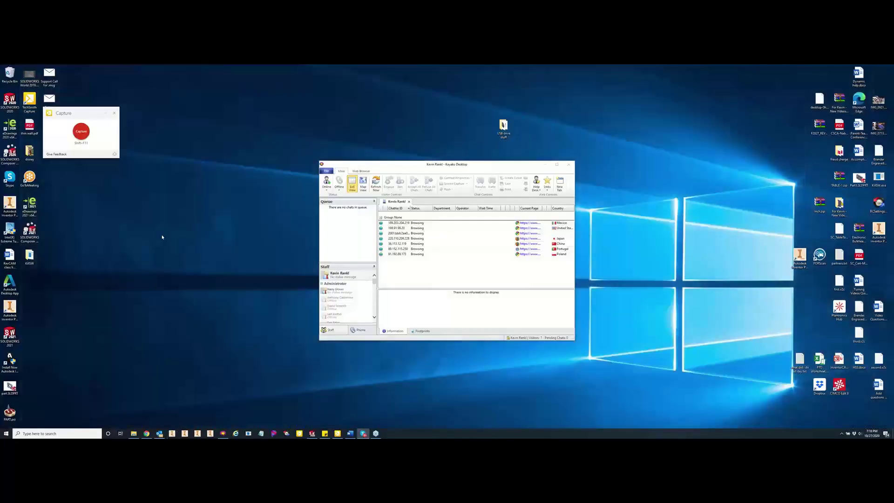
{"action": "left_click", "coordinate": [115, 113]}
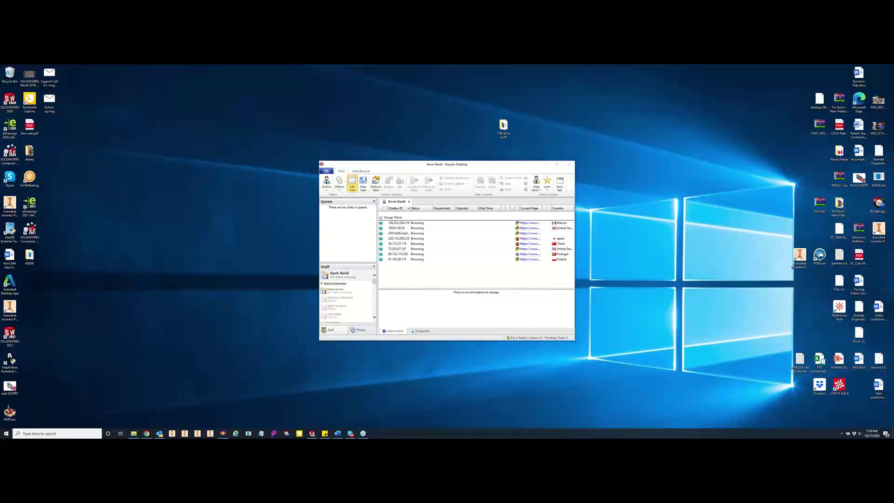
- Place the 2.5D milling exercises archive on a free area of the desktop and extract its files there
{"action": "left_click_drag", "start_coordinate": [228, 185], "coordinate": [104, 160]}
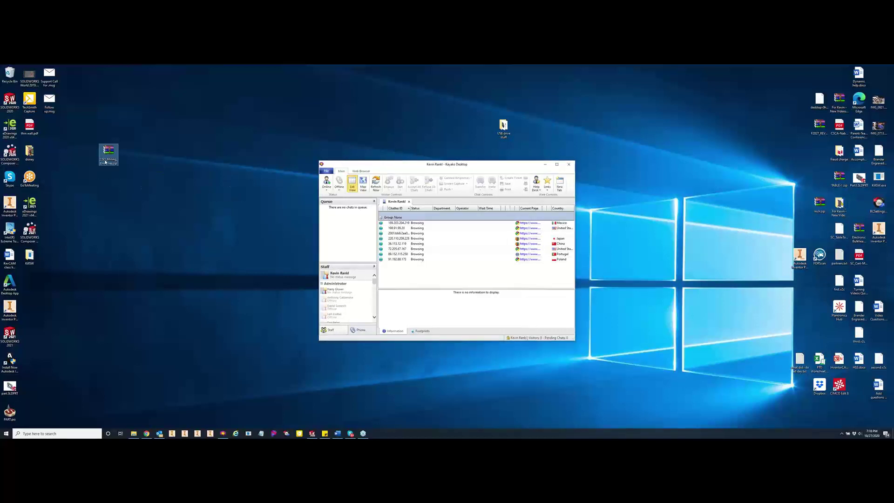
{"action": "right_click", "coordinate": [105, 161]}
{"action": "left_click", "coordinate": [114, 176]}
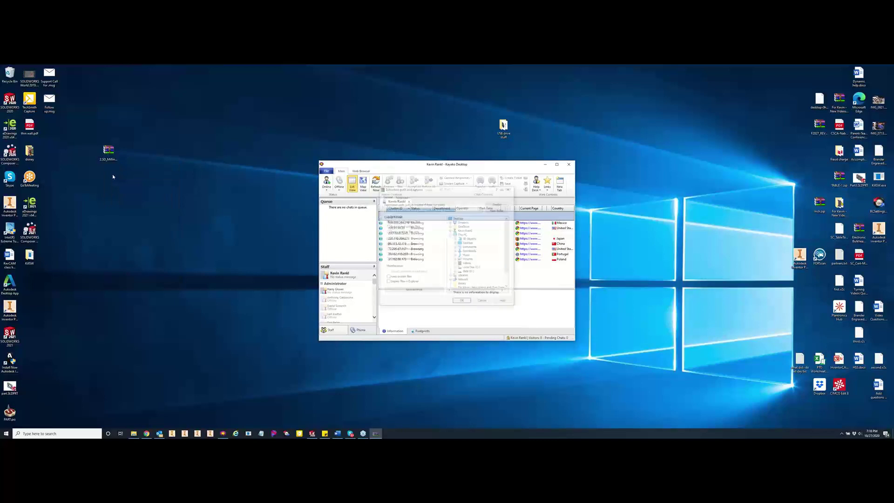
{"action": "left_click", "coordinate": [461, 302]}
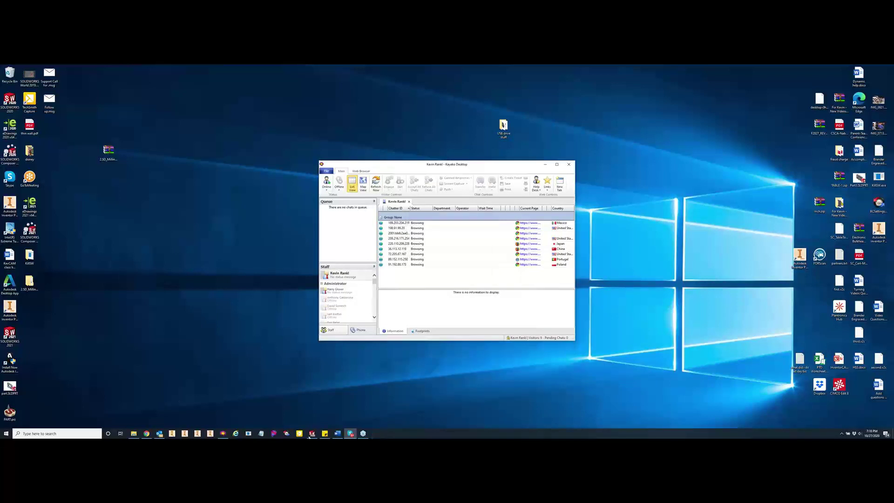
- Switch to SOLIDWORKS, start opening a SolidCAM part and browse to the Built Parts folder in the desktop's 2.5D_Milling_Exercises folder
{"action": "left_click", "coordinate": [311, 434]}
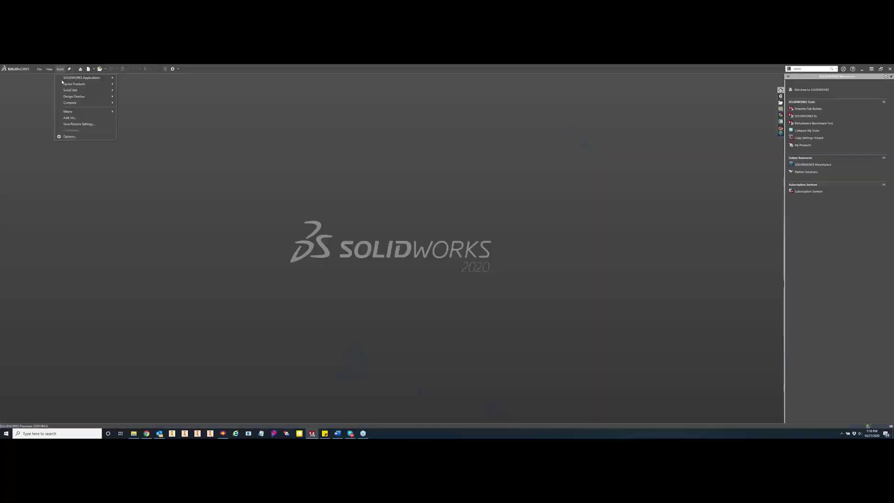
{"action": "mouse_move", "coordinate": [84, 90]}
{"action": "left_click", "coordinate": [128, 97]}
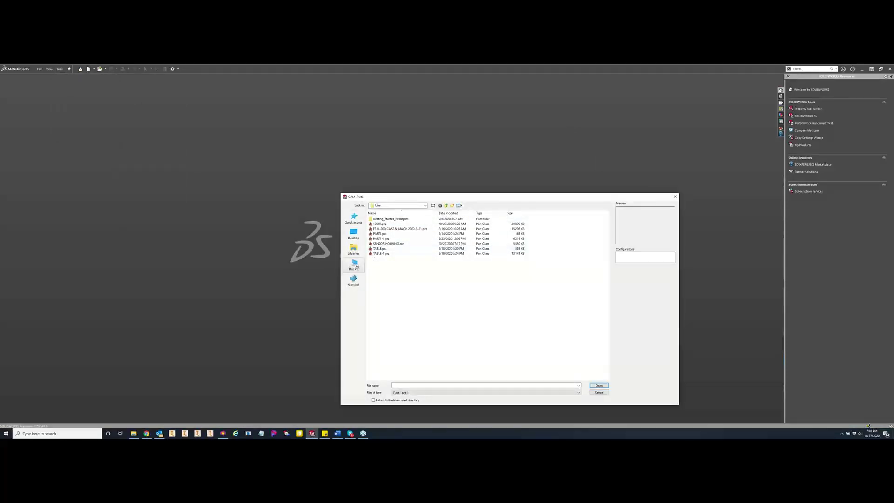
{"action": "left_click", "coordinate": [353, 234]}
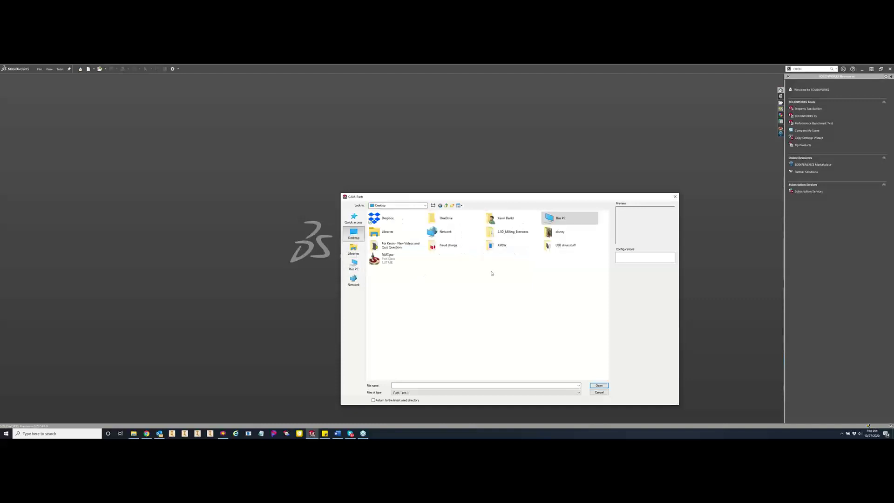
{"action": "double_click", "coordinate": [512, 232]}
{"action": "double_click", "coordinate": [381, 220]}
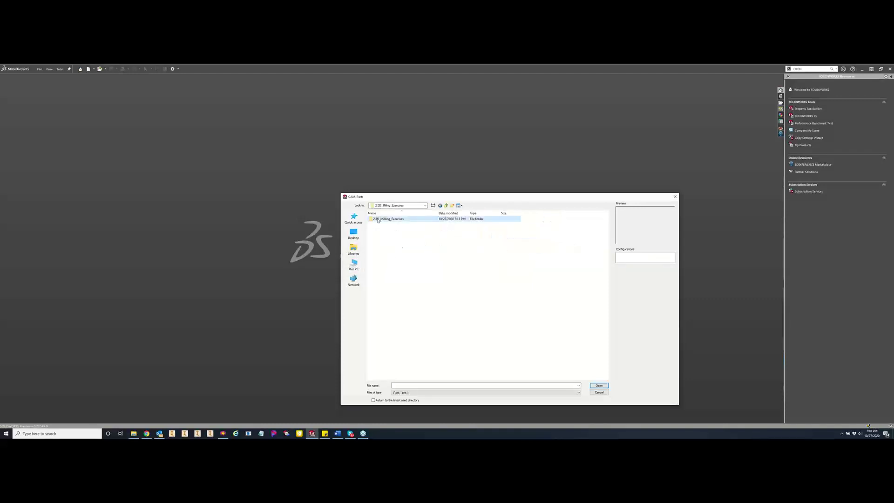
{"action": "double_click", "coordinate": [378, 220]}
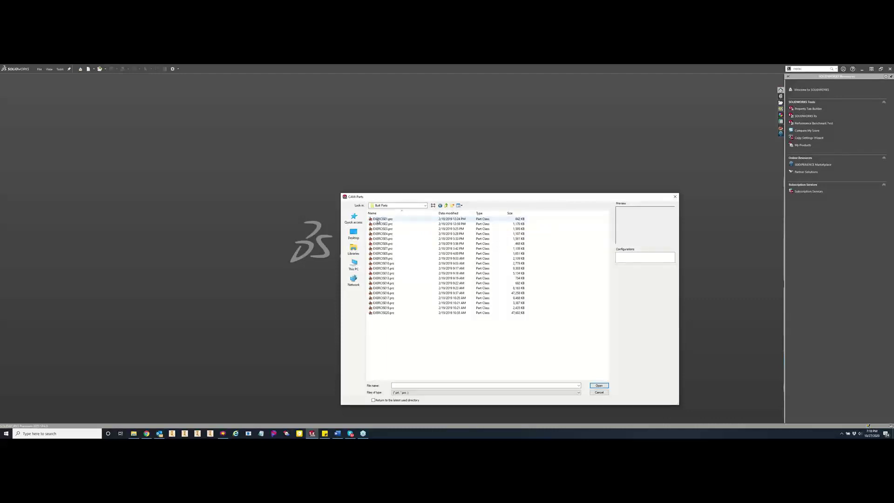
- Open the EXERCISE5 CAM part and continue its conversion without making a backup
{"action": "left_click", "coordinate": [382, 234]}
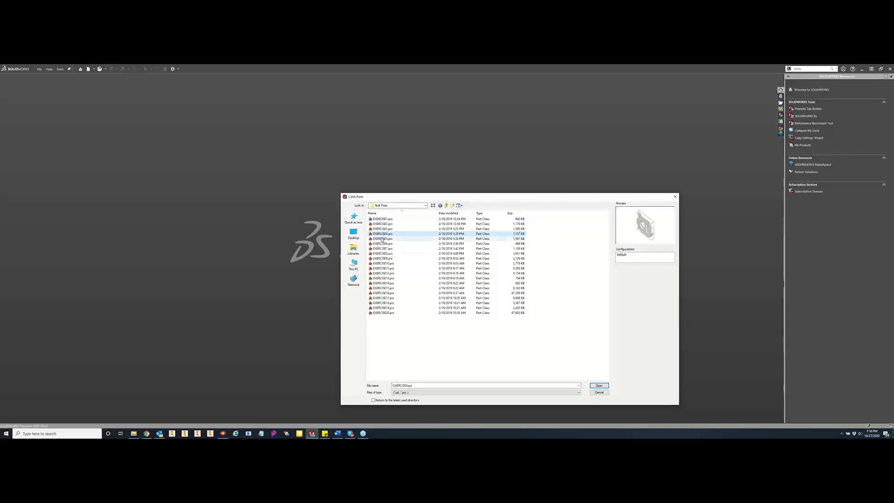
{"action": "left_click", "coordinate": [382, 239]}
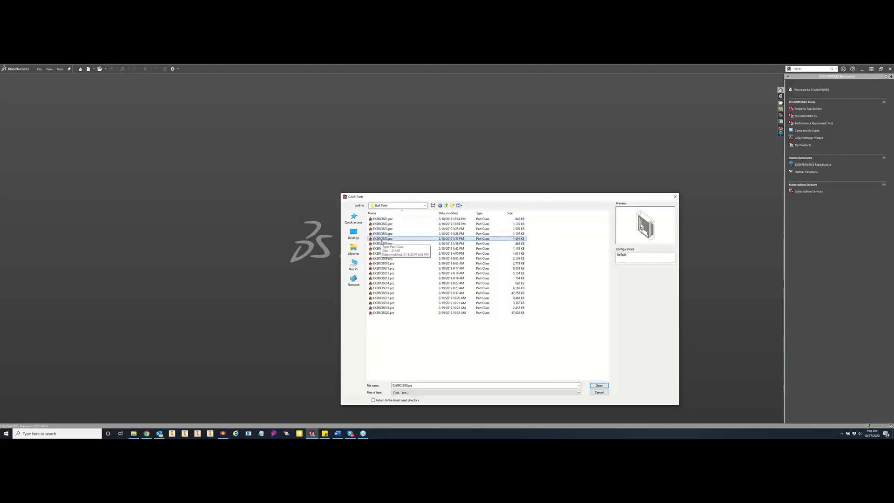
{"action": "left_click", "coordinate": [599, 385]}
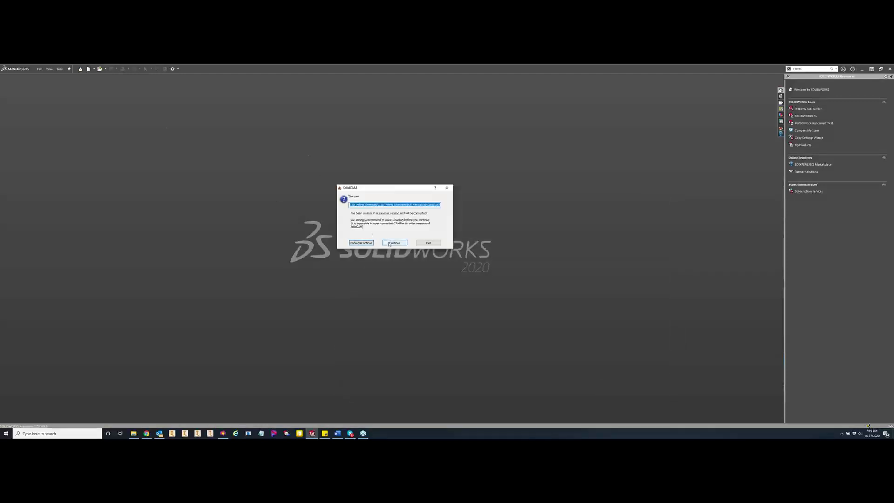
{"action": "left_click", "coordinate": [388, 242]}
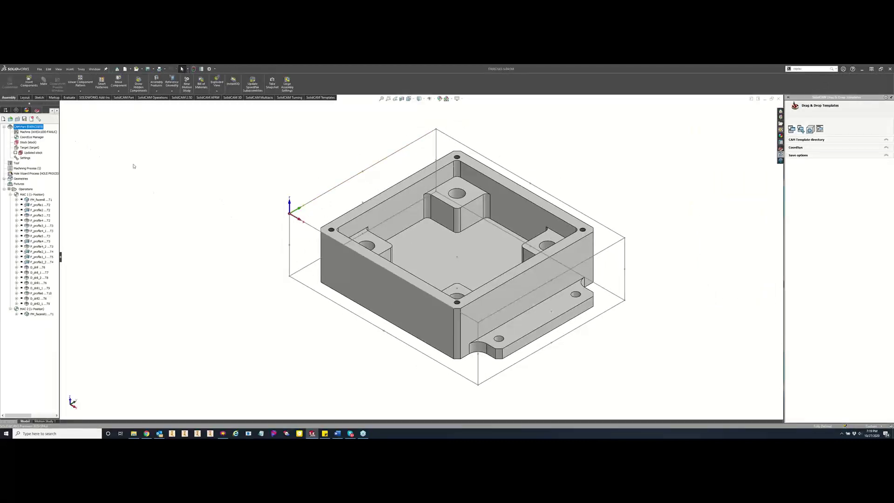
- Widen the CAM tree, open the EXERCISE5 milling part data and set the CNC machine to Haas VF-3 SS
{"action": "left_click_drag", "start_coordinate": [62, 261], "coordinate": [119, 261]}
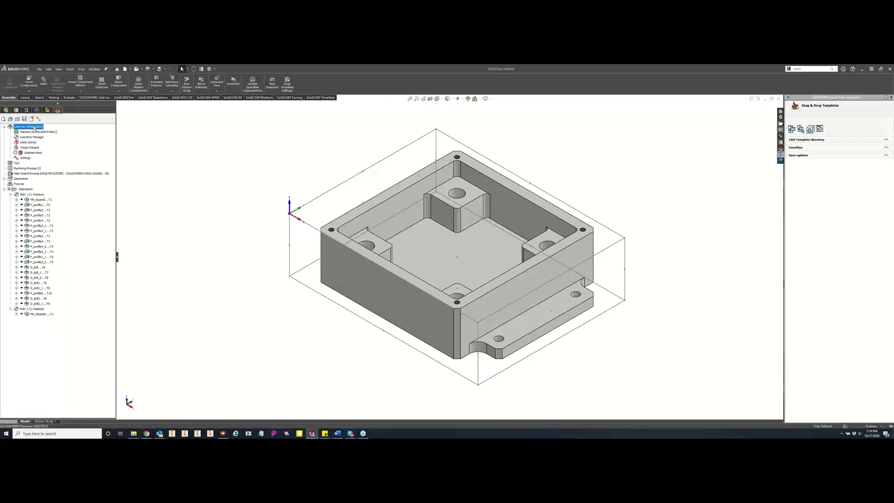
{"action": "double_click", "coordinate": [32, 126]}
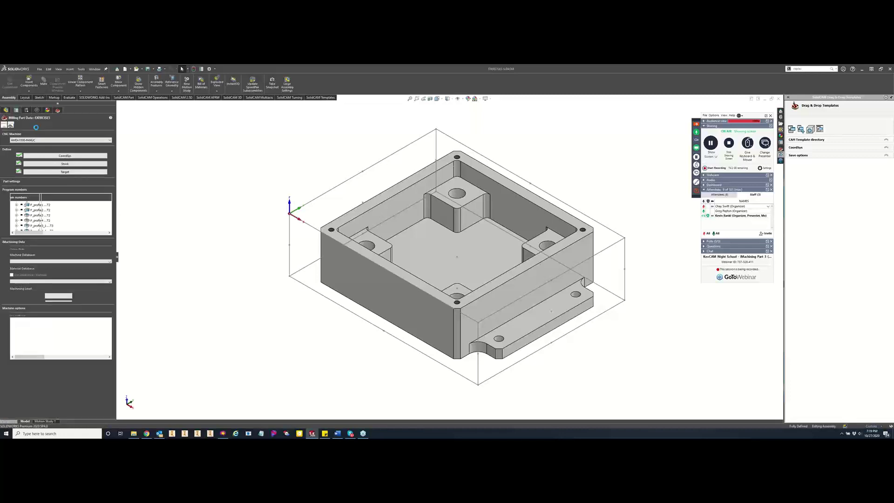
{"action": "left_click", "coordinate": [50, 140]}
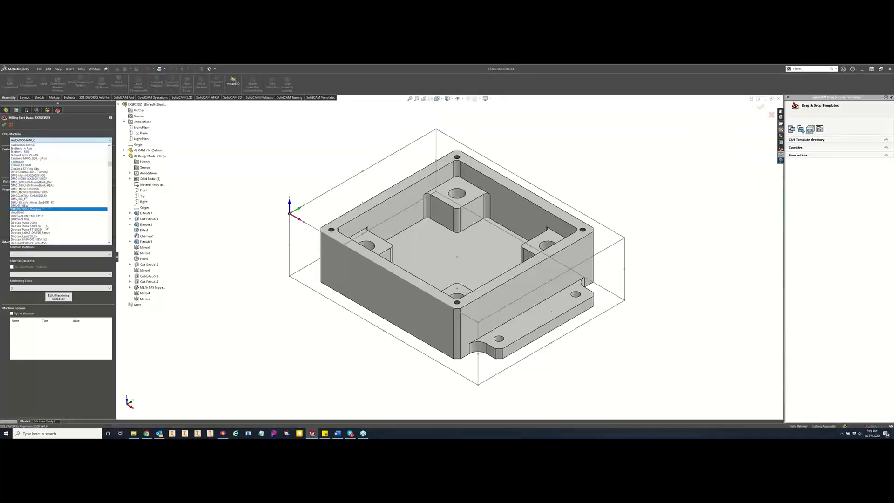
{"action": "scroll", "coordinate": [42, 212], "scroll_direction": "up", "scroll_amount": 8}
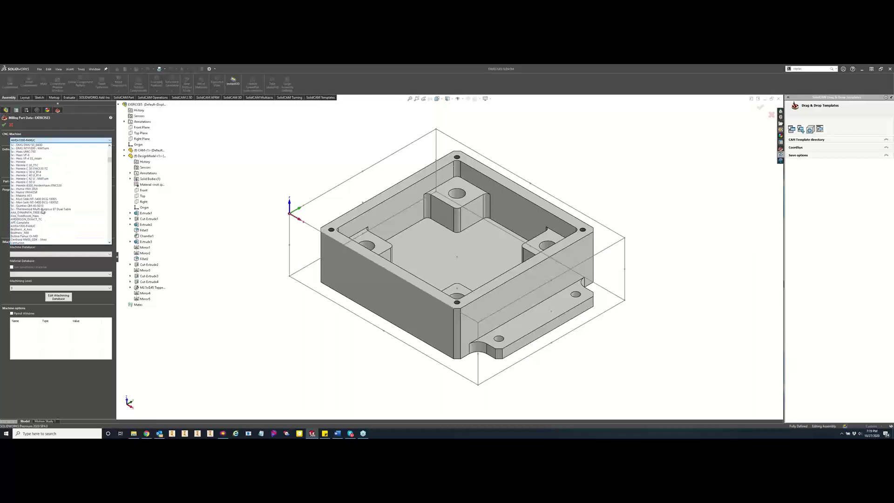
{"action": "scroll", "coordinate": [42, 211], "scroll_direction": "up", "scroll_amount": 6}
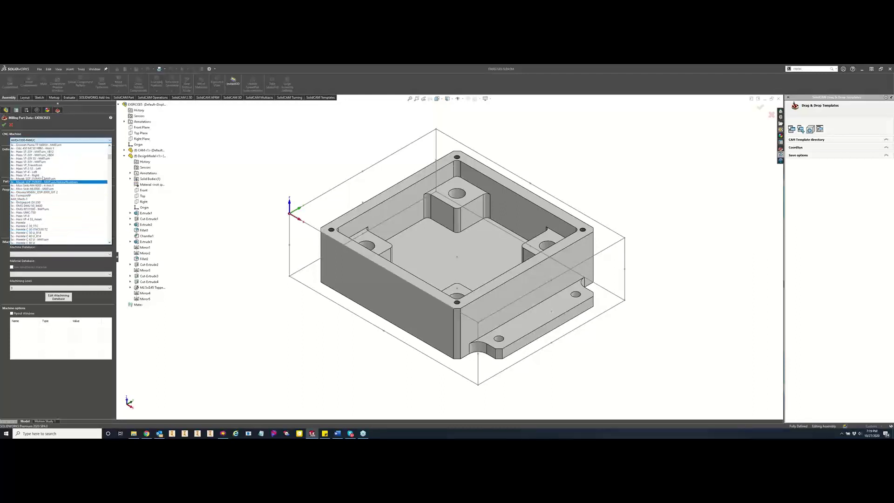
{"action": "scroll", "coordinate": [43, 173], "scroll_direction": "up", "scroll_amount": 2}
{"action": "scroll", "coordinate": [43, 173], "scroll_direction": "up", "scroll_amount": 6}
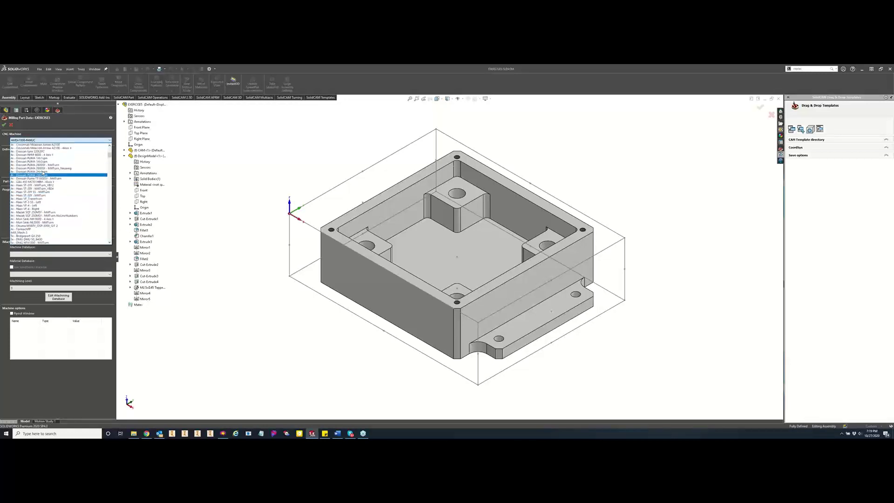
{"action": "scroll", "coordinate": [43, 175], "scroll_direction": "up", "scroll_amount": 2}
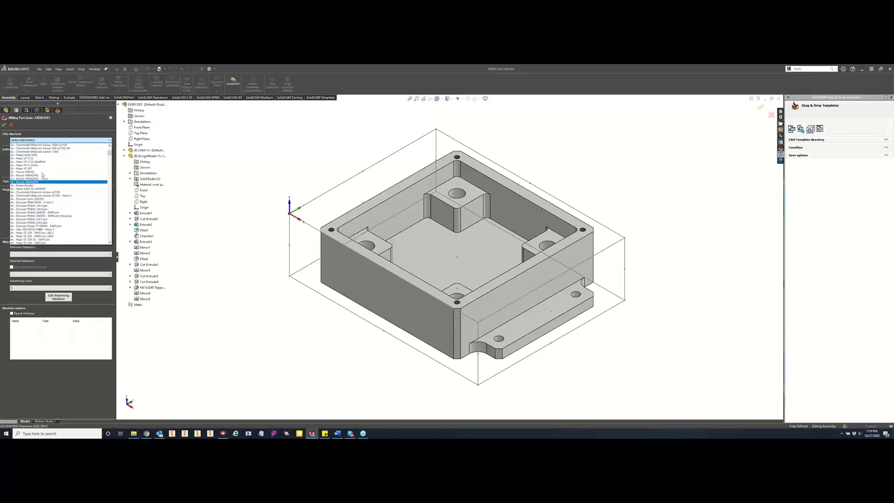
{"action": "left_click", "coordinate": [37, 161]}
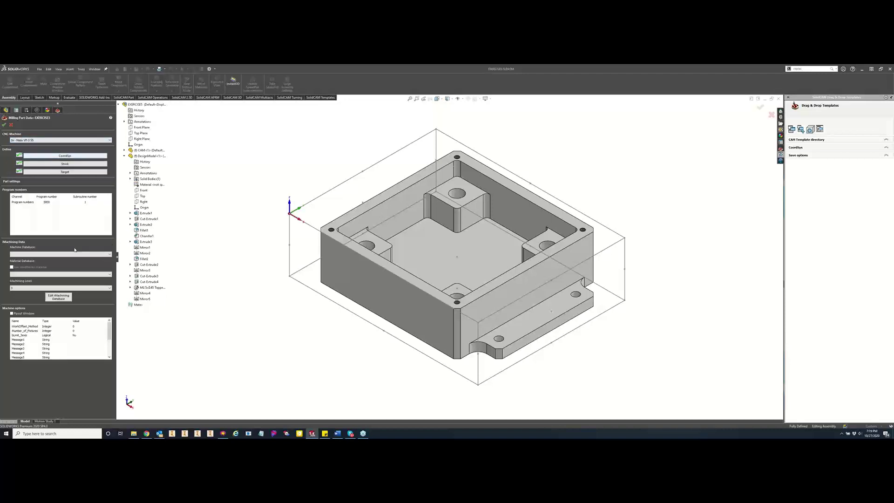
- Set the iMachining data to the Haas VF3 SS machine database entry and the 1018 material
{"action": "left_click", "coordinate": [45, 254]}
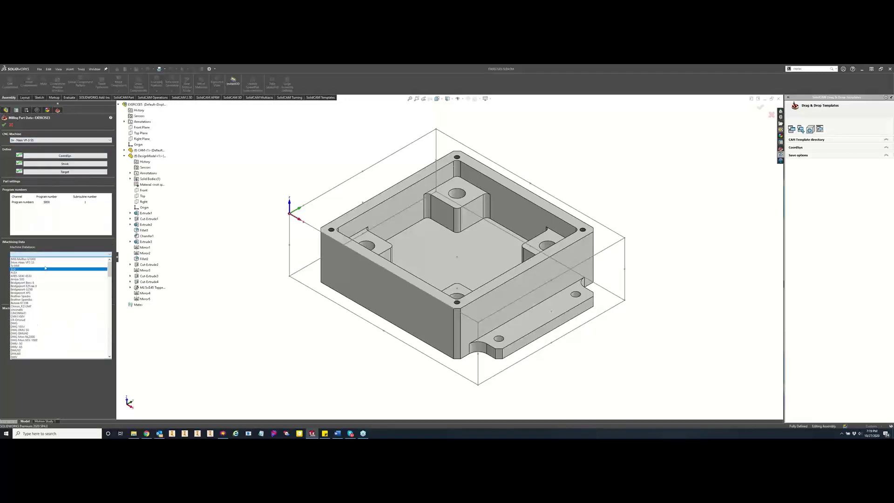
{"action": "left_click", "coordinate": [46, 263]}
{"action": "left_click", "coordinate": [41, 274]}
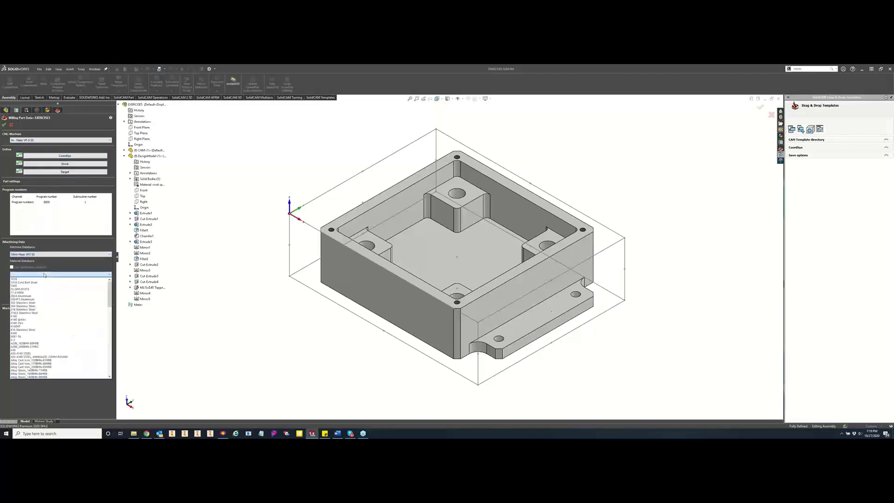
{"action": "left_click", "coordinate": [41, 280]}
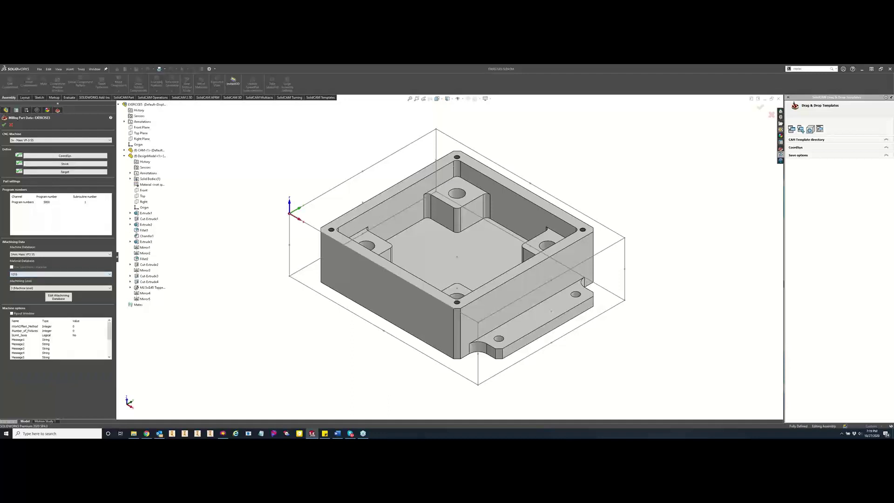
- Apply the part data, continuing the machine change without a backup and accepting the drill cycle conversion
{"action": "left_click", "coordinate": [4, 126]}
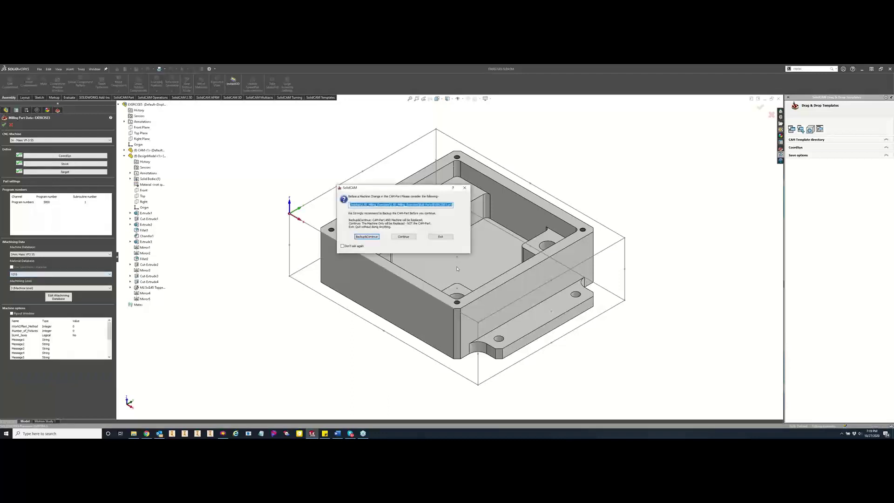
{"action": "left_click", "coordinate": [398, 237]}
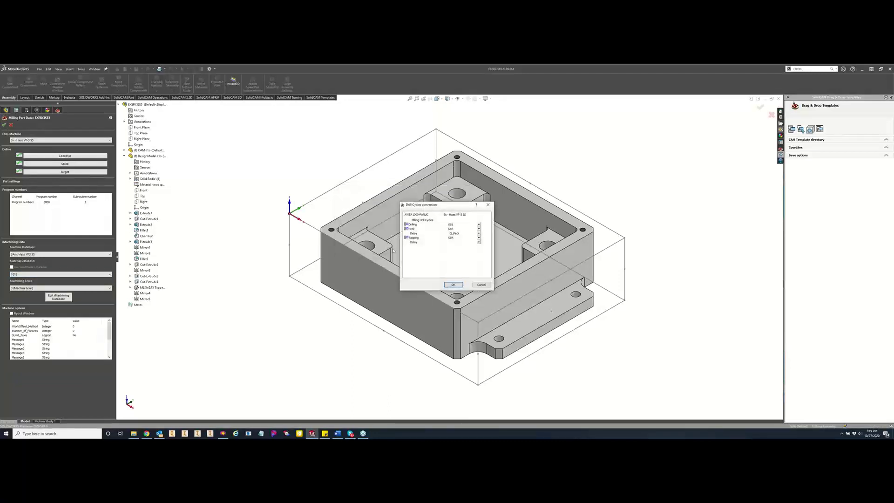
{"action": "left_click", "coordinate": [459, 286]}
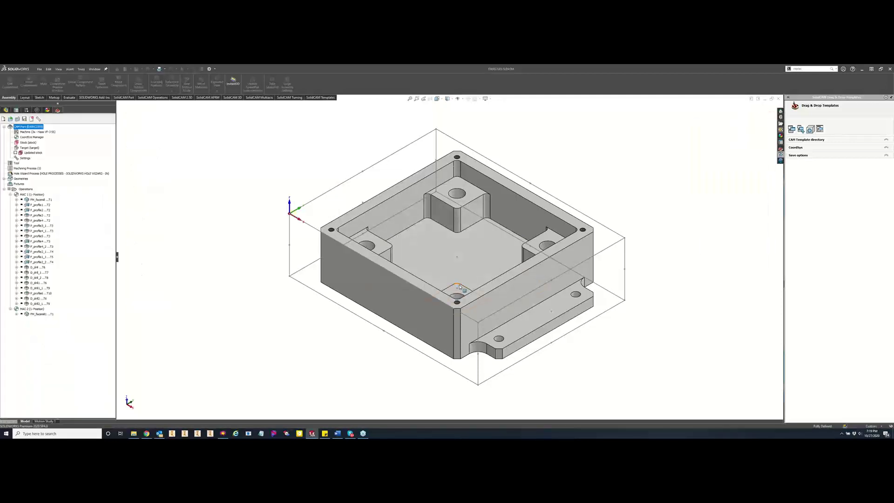
- Calculate the first face milling operation and start a multi-tool iMachining operation for the outside of the part
{"action": "right_click", "coordinate": [35, 202]}
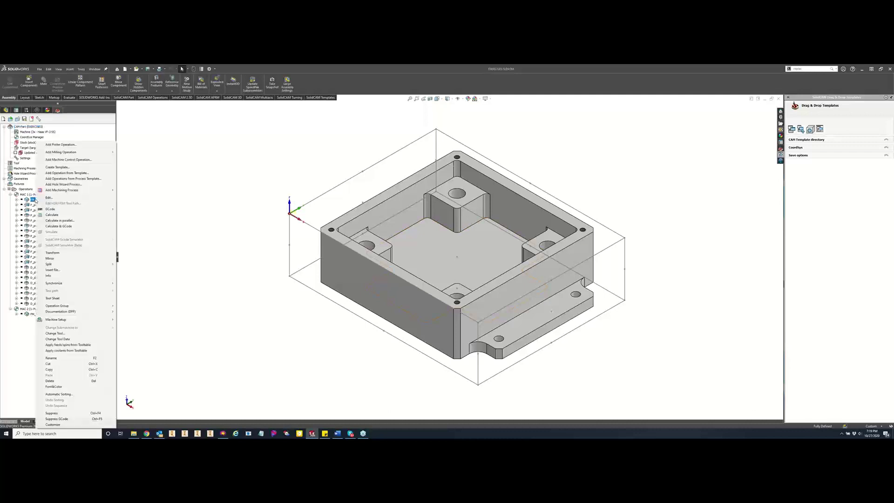
{"action": "left_click", "coordinate": [49, 215]}
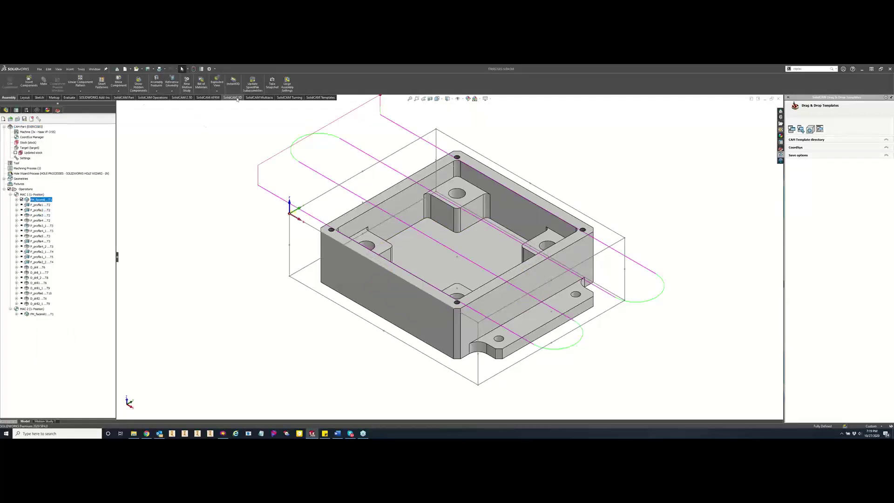
{"action": "left_click", "coordinate": [182, 97]}
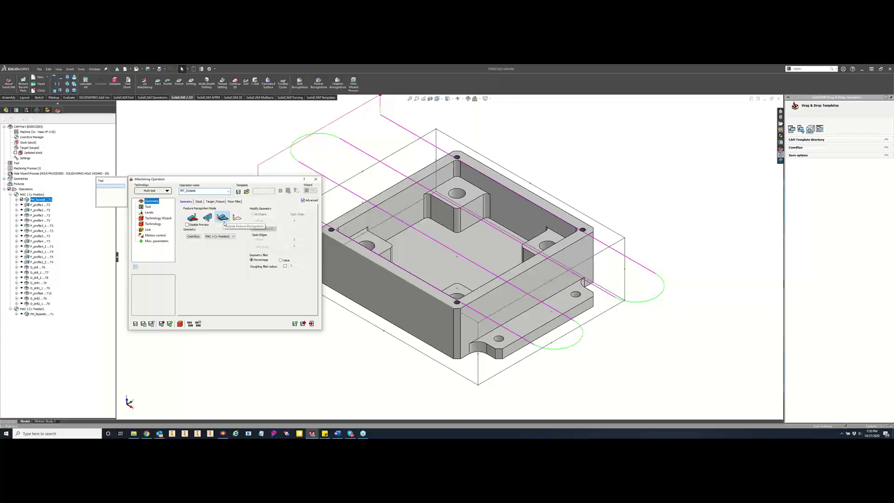
- Look through the part's tool table and assign tool 2 as the first tool of the iMachining operation
{"action": "left_click", "coordinate": [148, 206]}
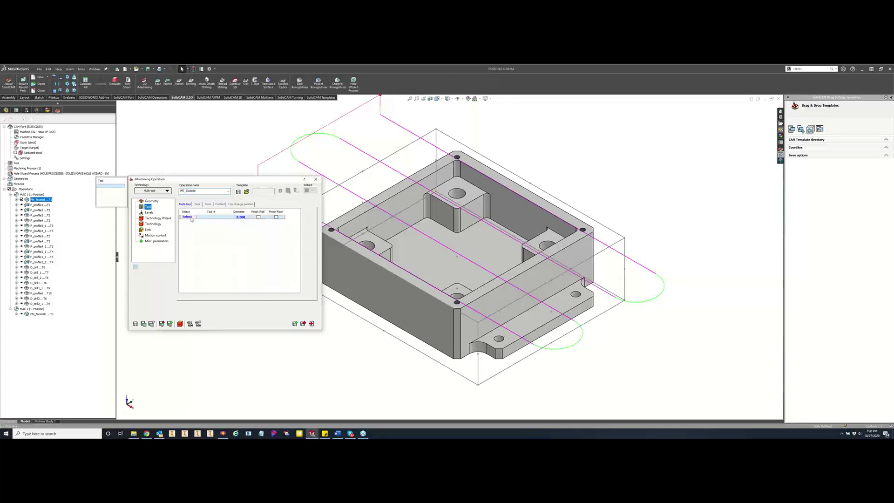
{"action": "left_click", "coordinate": [191, 218]}
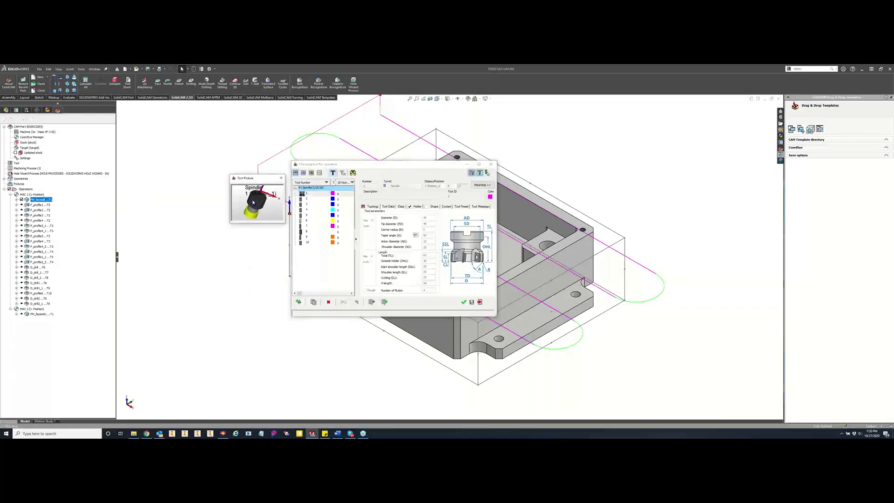
{"action": "left_click", "coordinate": [311, 199]}
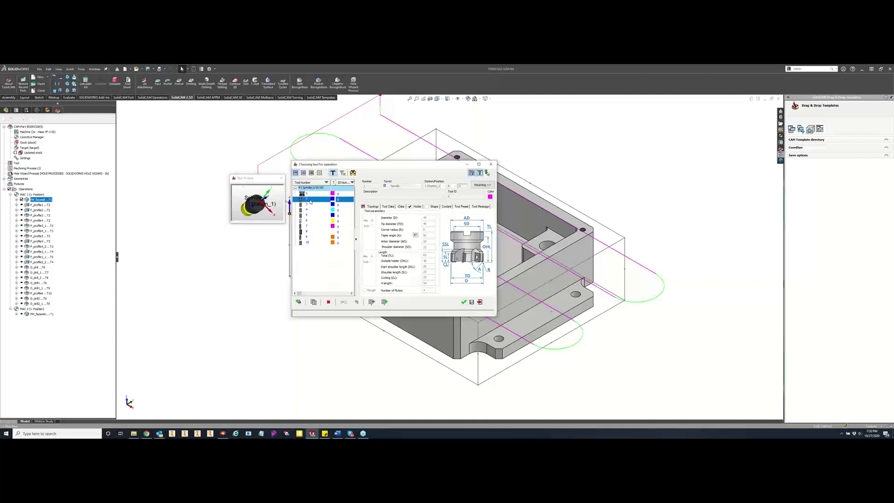
{"action": "left_click", "coordinate": [312, 206]}
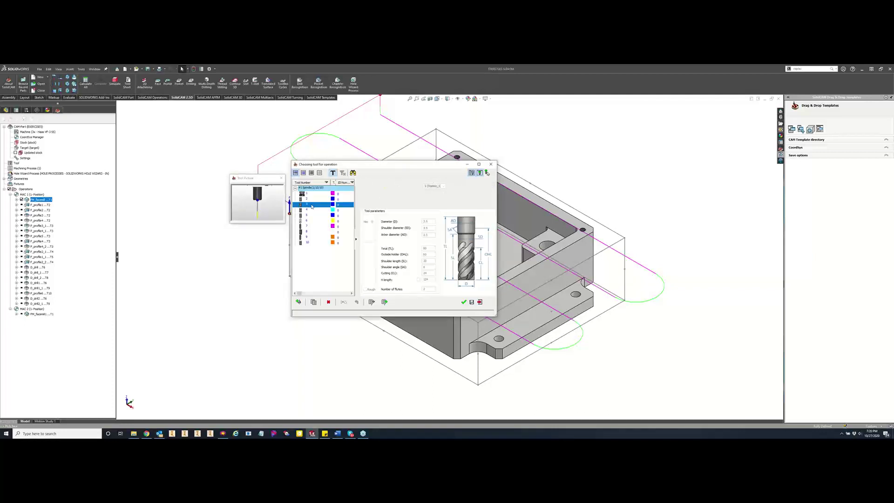
{"action": "left_click", "coordinate": [311, 210]}
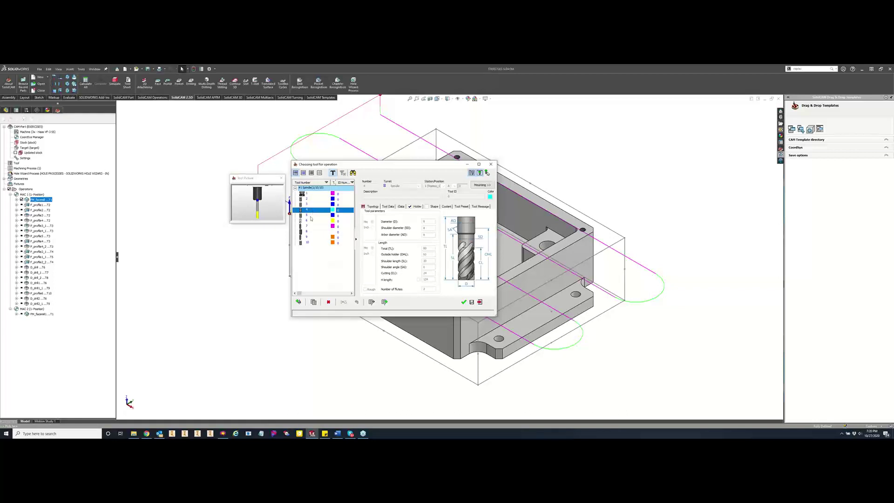
{"action": "left_click", "coordinate": [311, 216]}
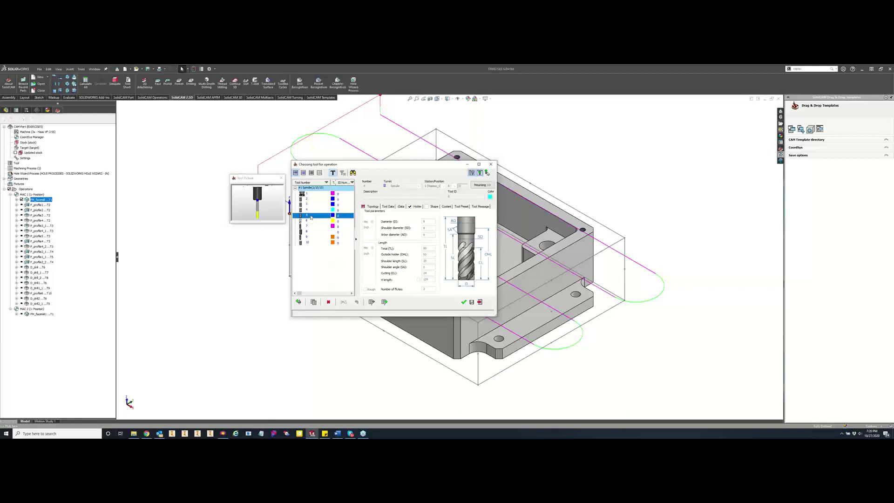
{"action": "left_click", "coordinate": [312, 243]}
{"action": "left_click", "coordinate": [308, 199]}
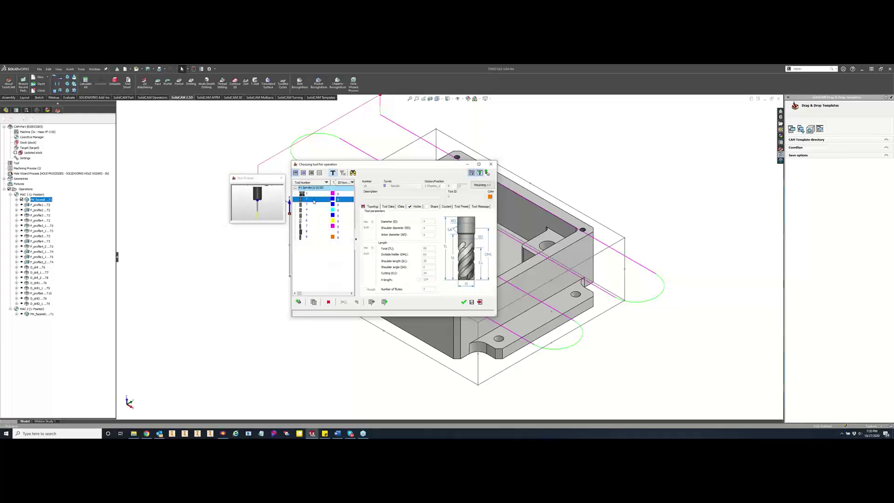
{"action": "left_click", "coordinate": [463, 301]}
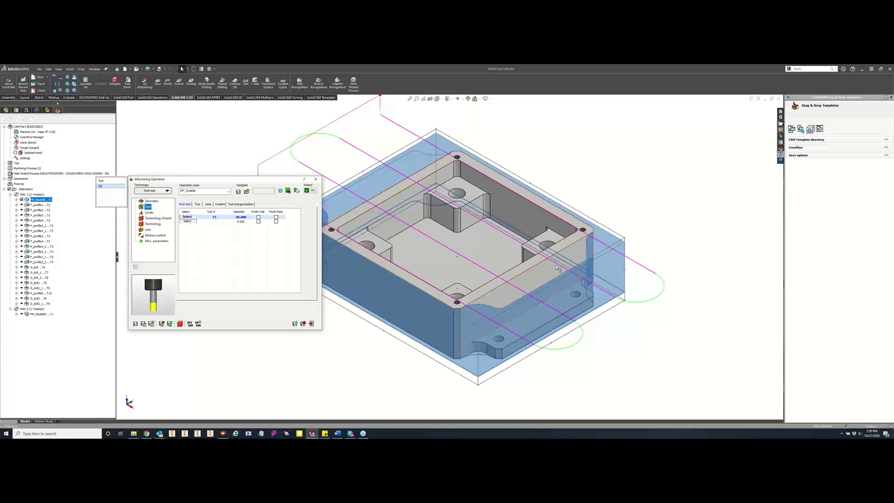
- Enable wall finishing for the first tool and add tool 5, 12 mm diameter, as the second tool
{"action": "left_click", "coordinate": [259, 217]}
{"action": "left_click", "coordinate": [186, 221]}
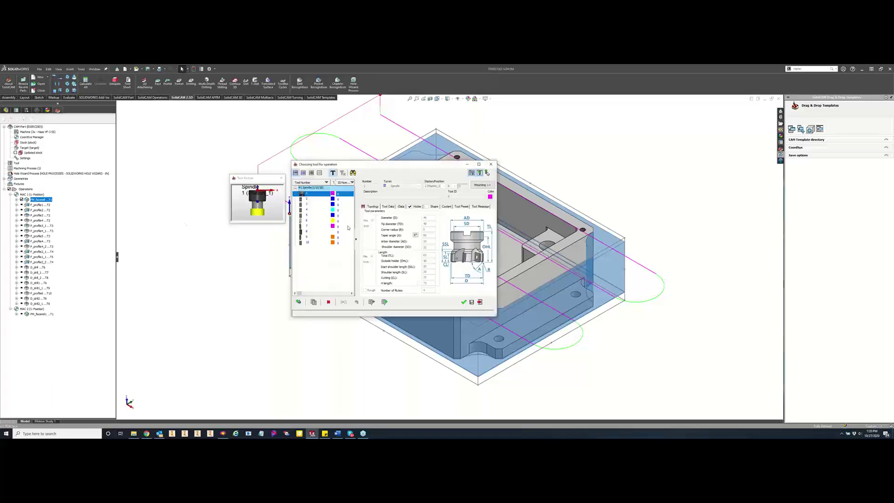
{"action": "left_click", "coordinate": [311, 204]}
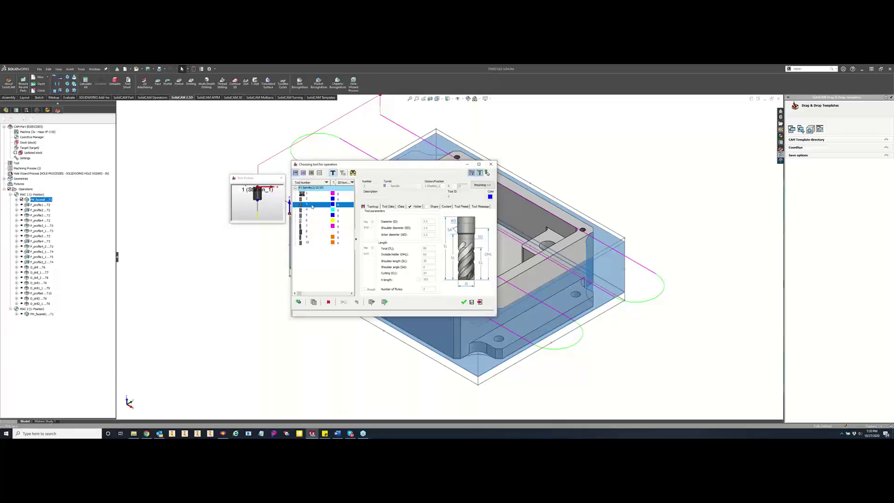
{"action": "left_click", "coordinate": [312, 210]}
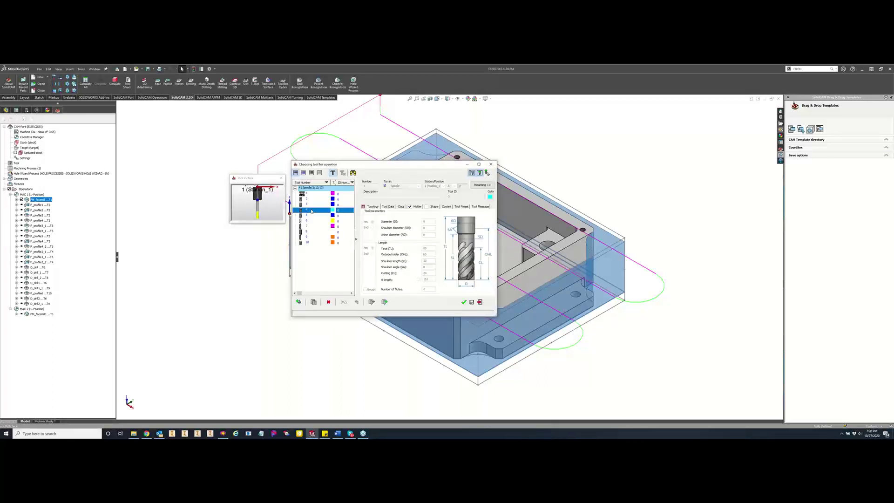
{"action": "left_click", "coordinate": [311, 215]}
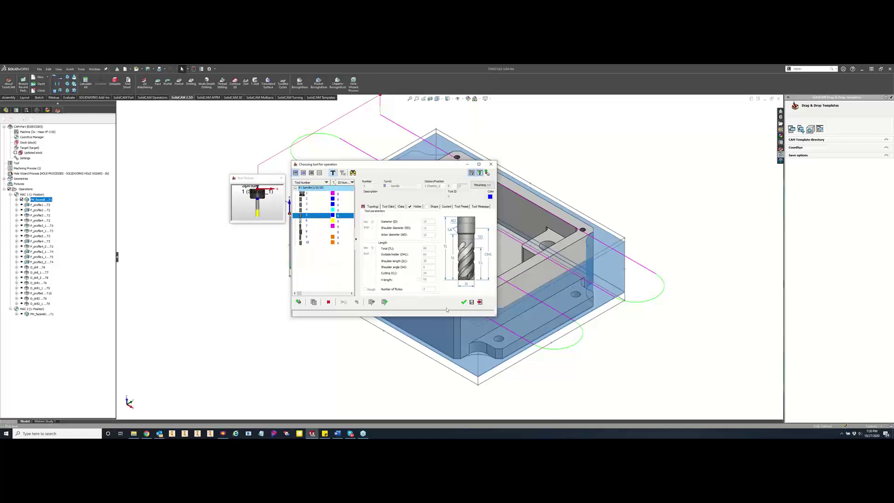
{"action": "left_click", "coordinate": [462, 302]}
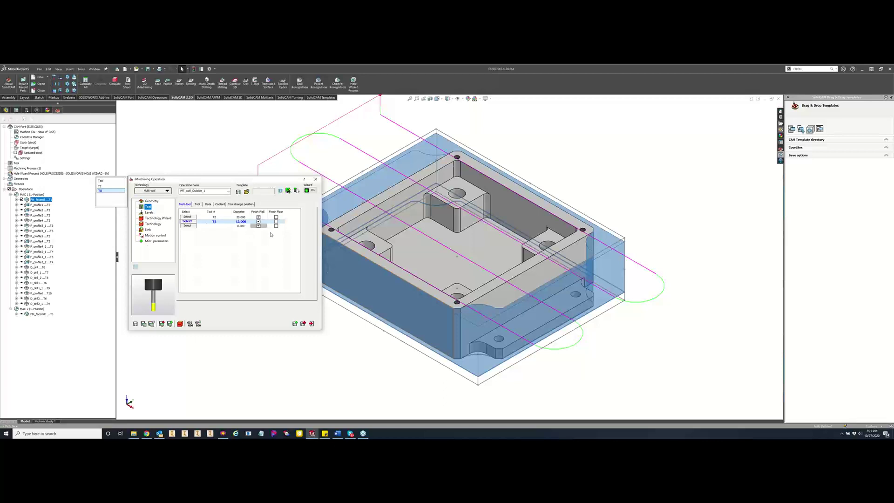
- Save and calculate the multi-tool outside operation, then simulate its toolpaths in SolidVerify
{"action": "left_click", "coordinate": [144, 323]}
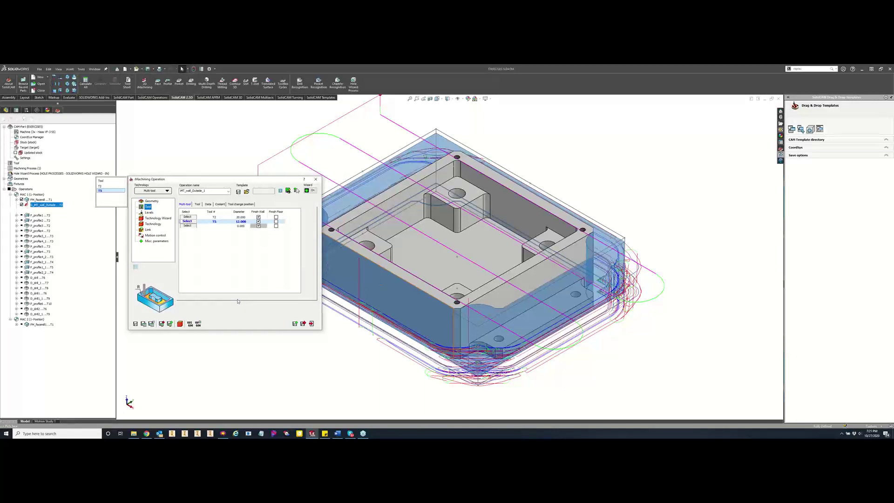
{"action": "left_click", "coordinate": [180, 323]}
{"action": "left_click", "coordinate": [200, 242]}
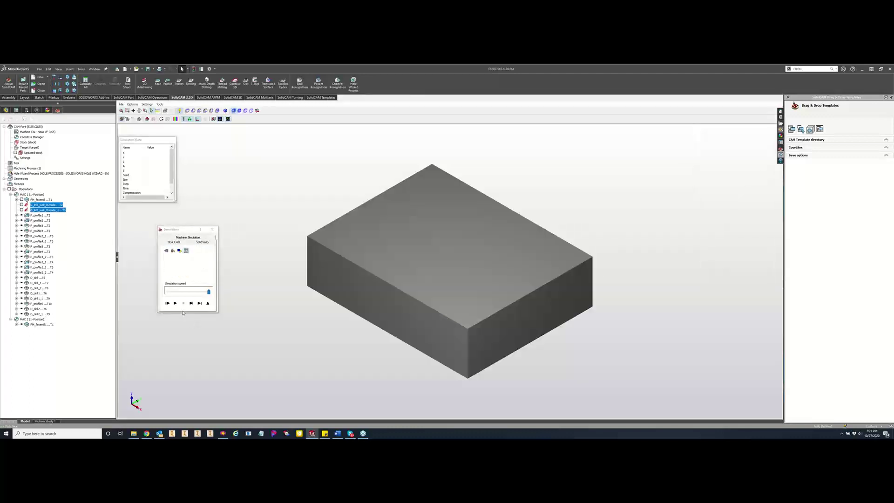
{"action": "left_click", "coordinate": [176, 304]}
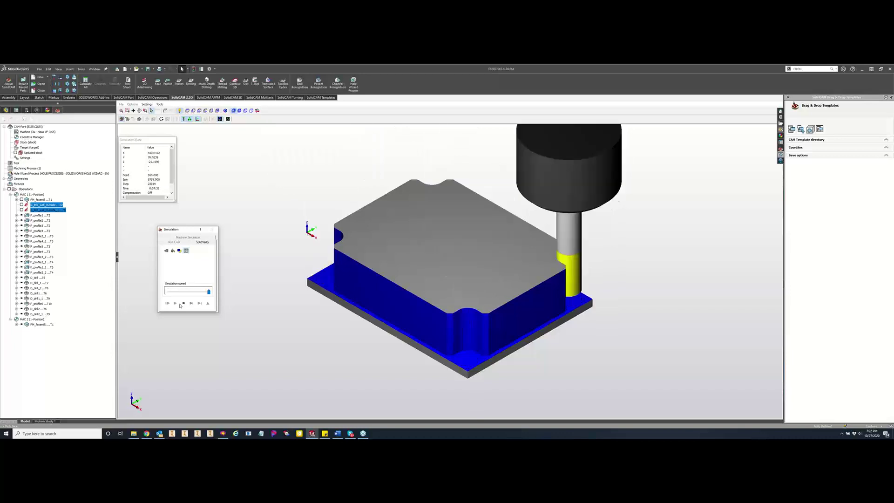
- Compare the machined stock with the target model using the given tolerance ranges
{"action": "left_click", "coordinate": [176, 119]}
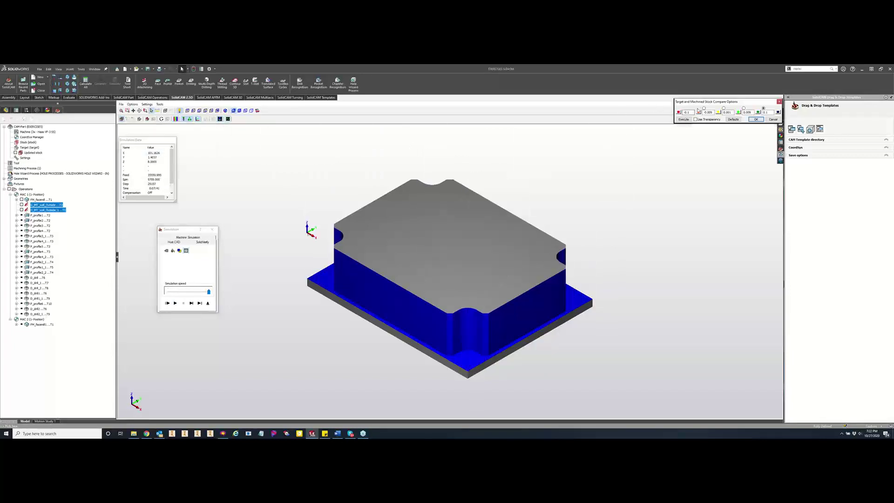
{"action": "left_click", "coordinate": [683, 120]}
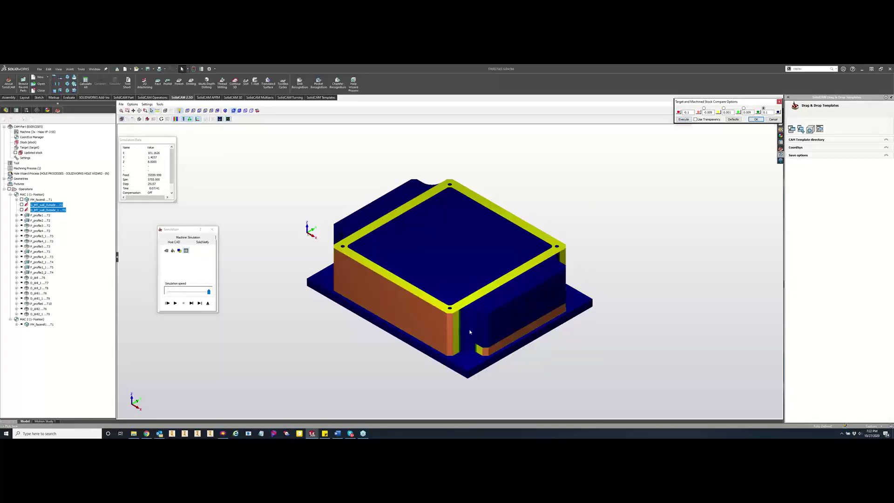
- Close the simulation and add tool 4 from the part's tool table as the third tool of the outside operation
{"action": "left_click", "coordinate": [212, 230]}
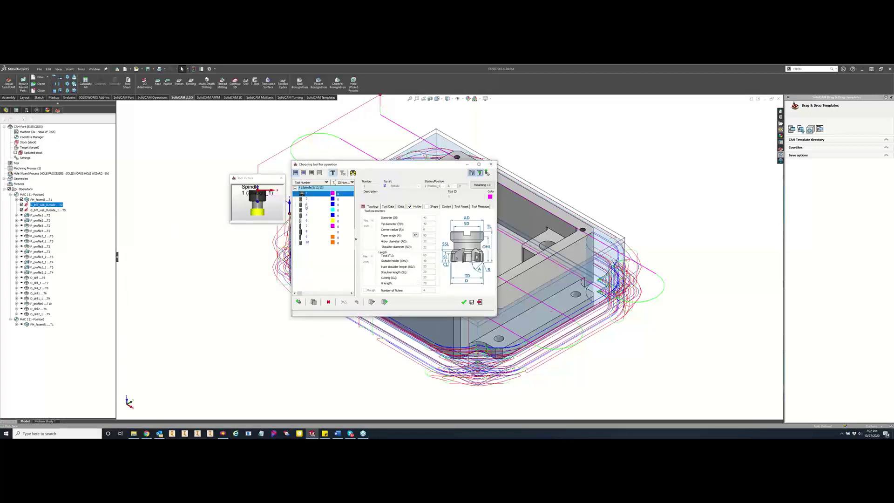
{"action": "left_click", "coordinate": [307, 205]}
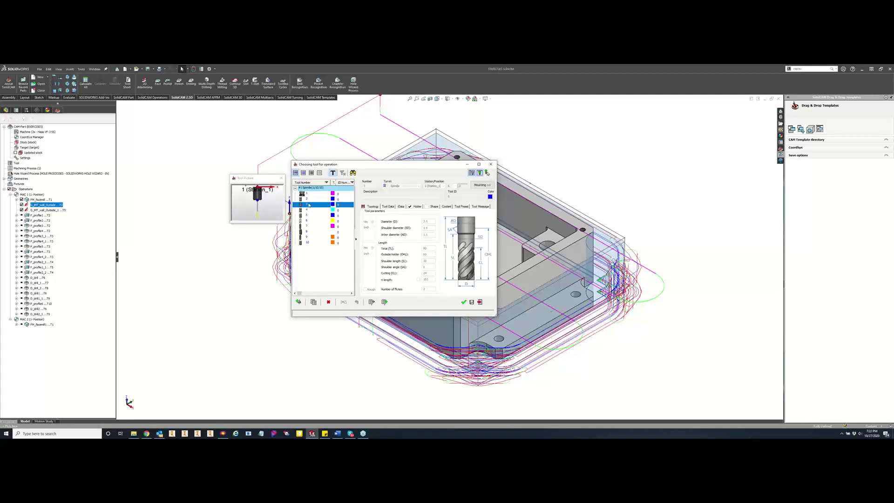
{"action": "left_click", "coordinate": [310, 200]}
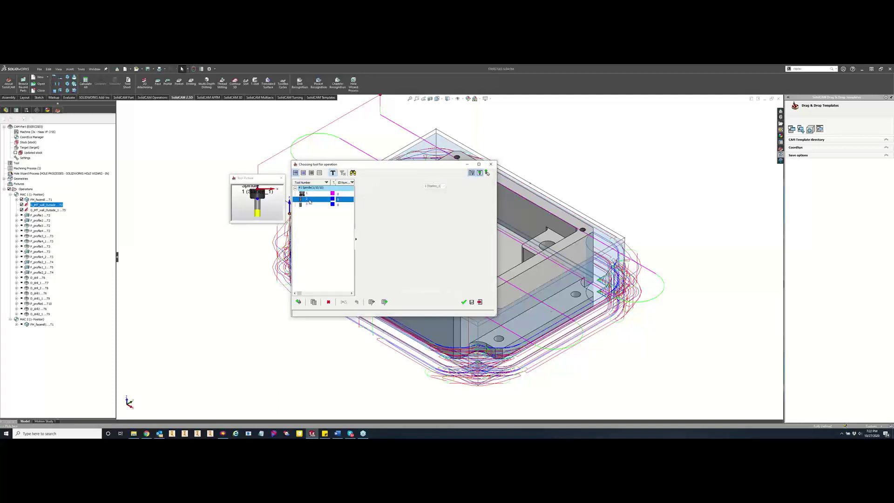
{"action": "left_click", "coordinate": [308, 205]}
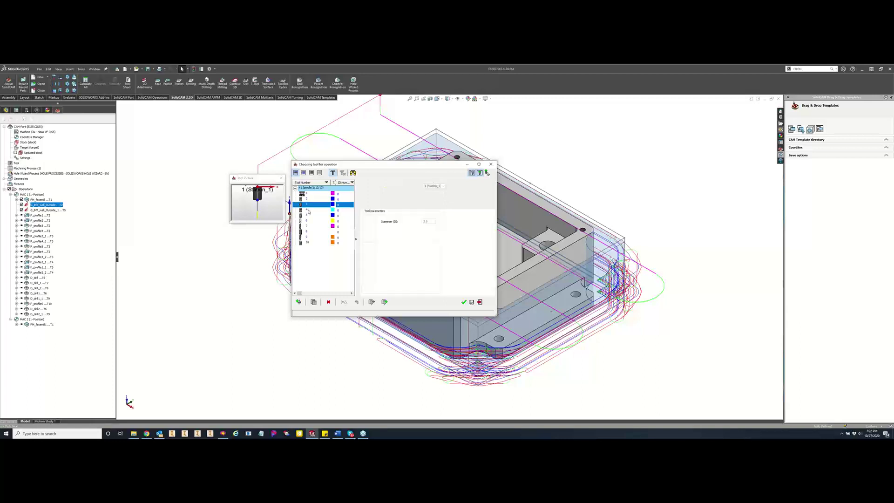
{"action": "left_click", "coordinate": [308, 211]}
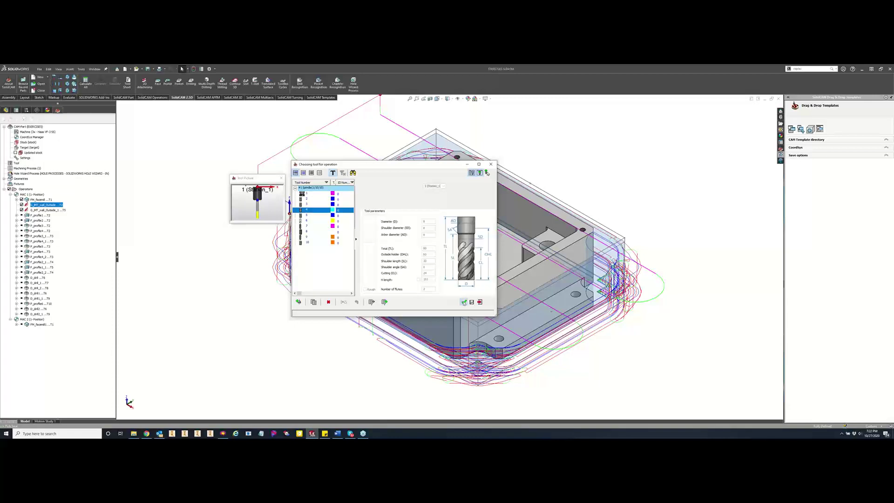
{"action": "left_click", "coordinate": [464, 302]}
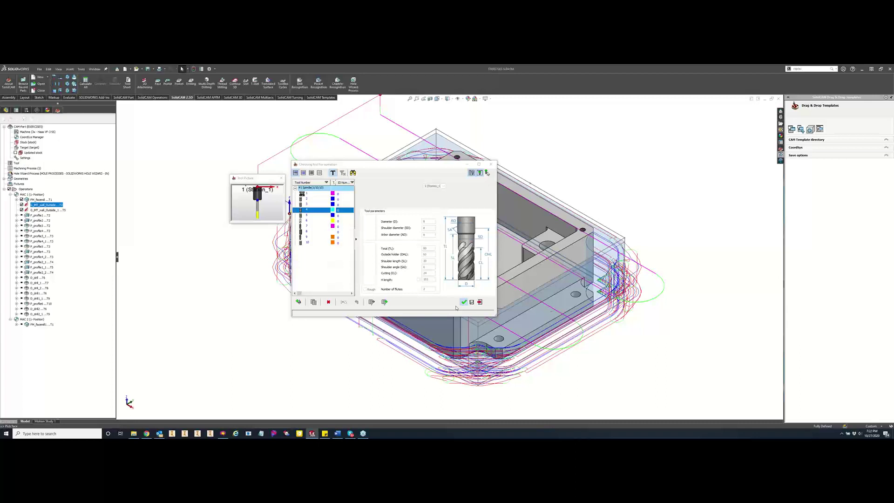
{"action": "left_click", "coordinate": [463, 303]}
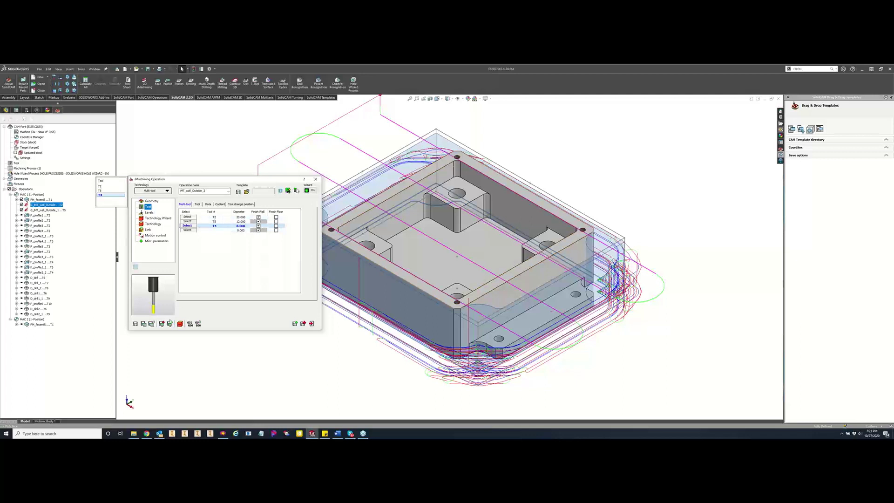
- Save the three-tool operation and simulate its toolpaths in SolidVerify
{"action": "left_click", "coordinate": [180, 323]}
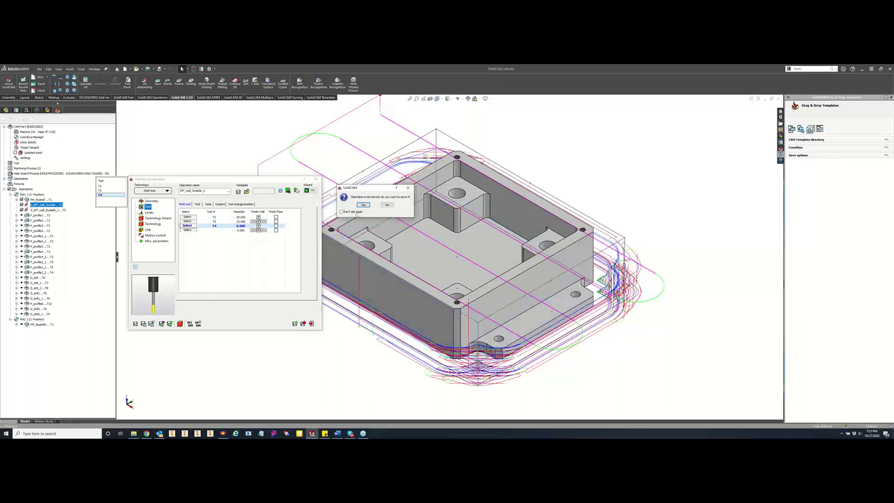
{"action": "left_click", "coordinate": [363, 205]}
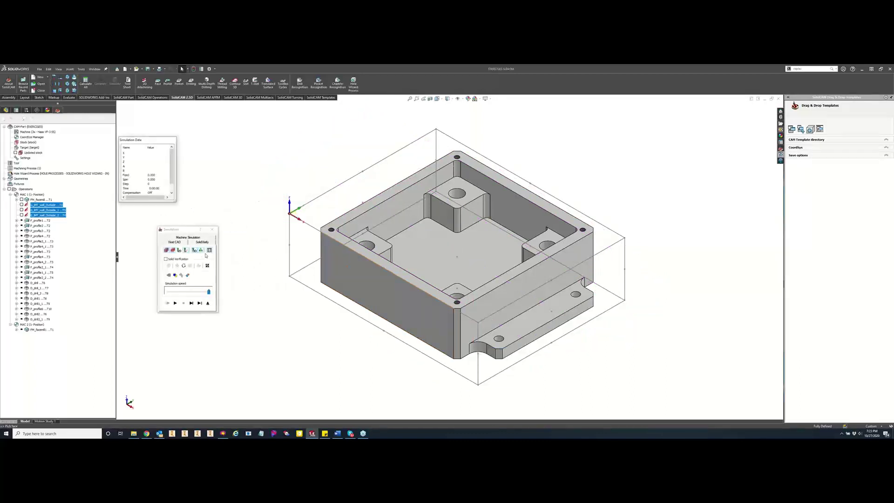
{"action": "left_click", "coordinate": [203, 242]}
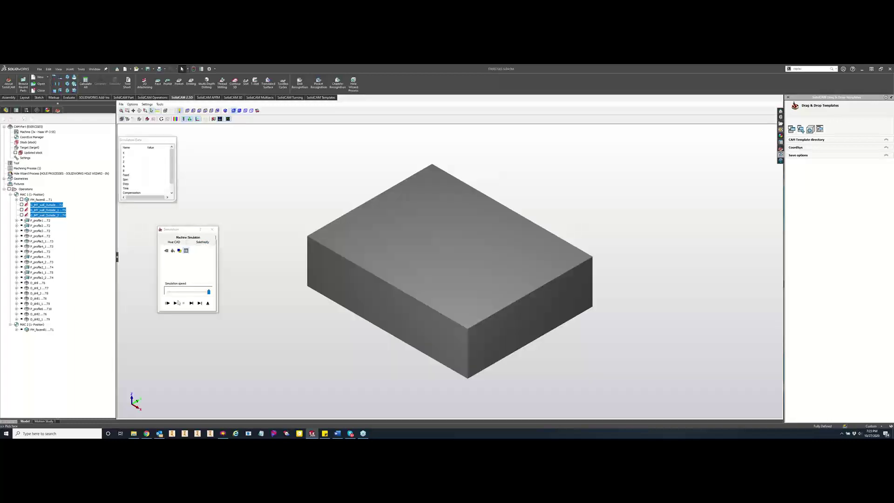
{"action": "left_click", "coordinate": [176, 303]}
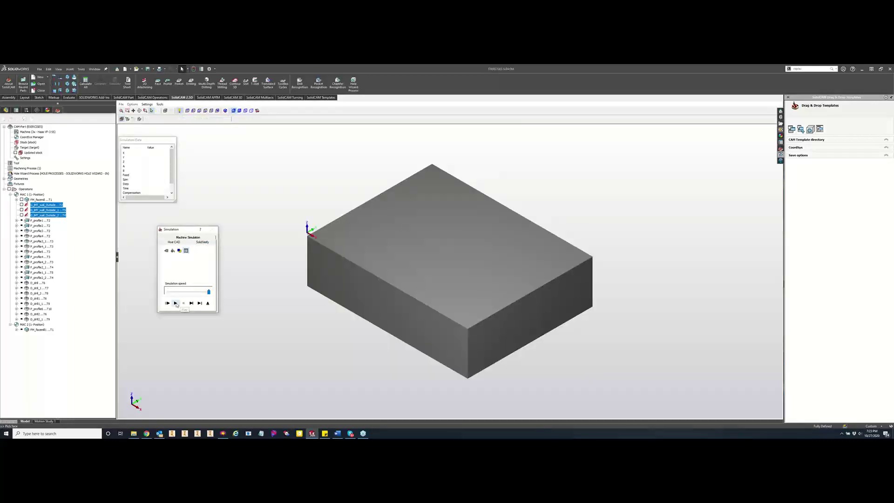
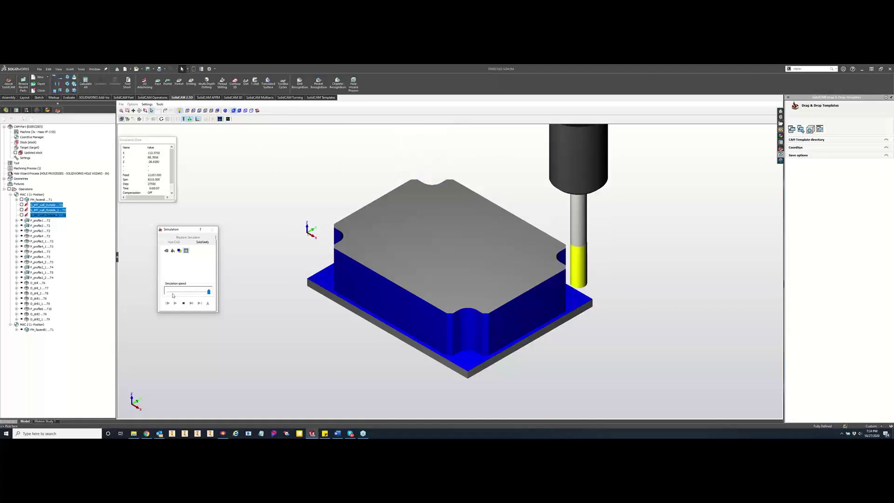
{"action": "left_click", "coordinate": [212, 229]}
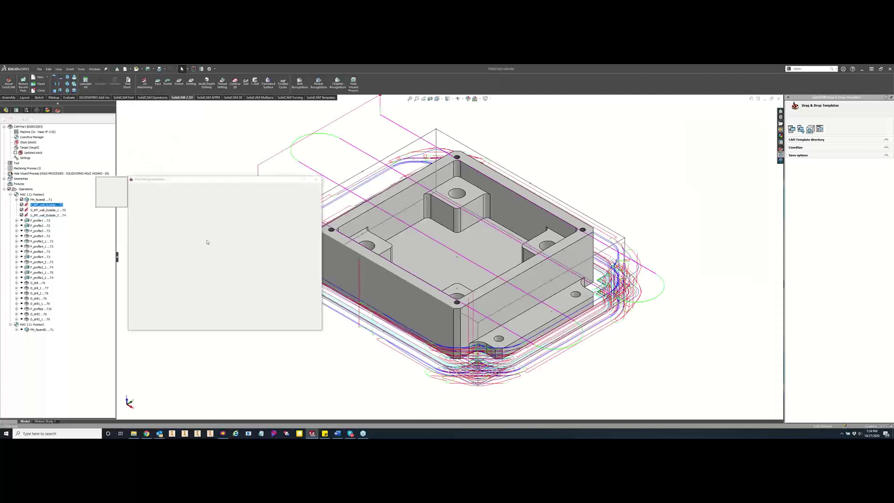
- Delete the 12 mm second tool from the multi-tool operation, then save and recalculate it
{"action": "right_click", "coordinate": [204, 221]}
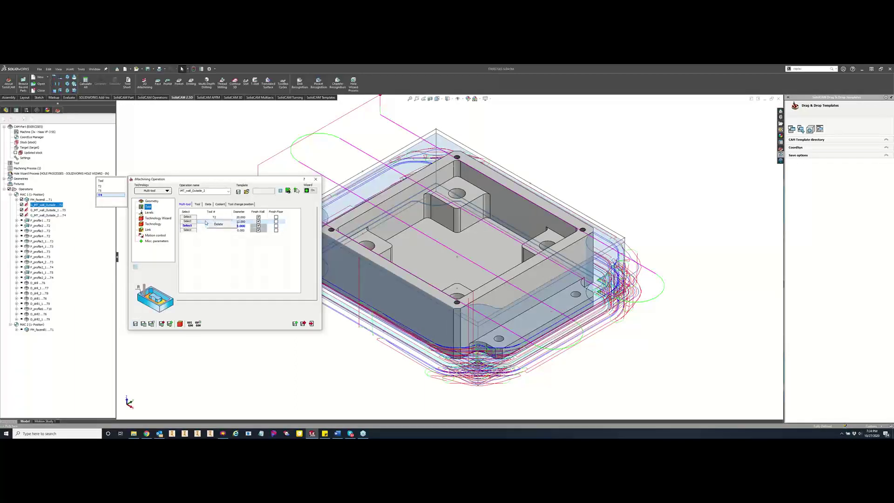
{"action": "left_click", "coordinate": [212, 225]}
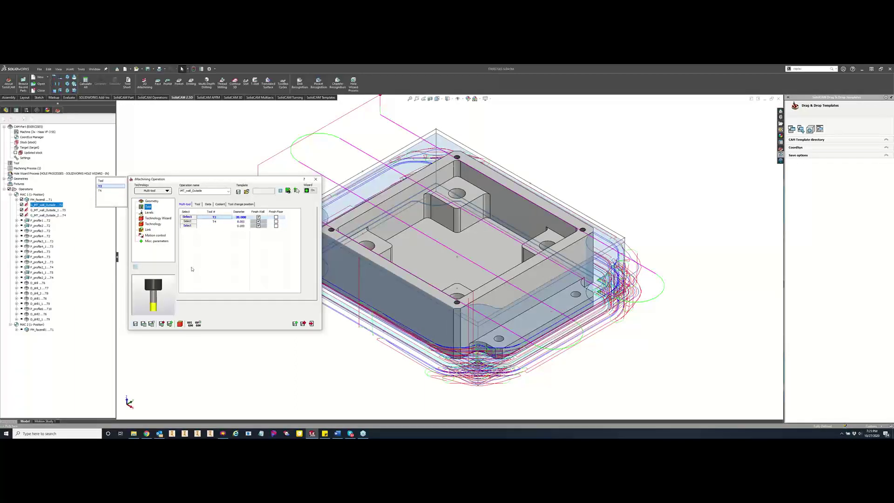
{"action": "left_click", "coordinate": [144, 325]}
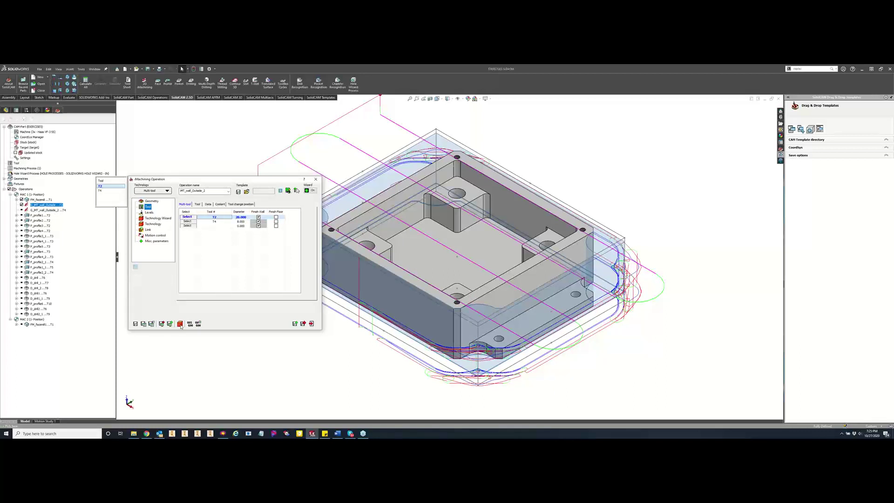
- Simulate the two-tool operation in SolidVerify through the first tool's cuts, up to the start of tool 4
{"action": "left_click", "coordinate": [180, 323]}
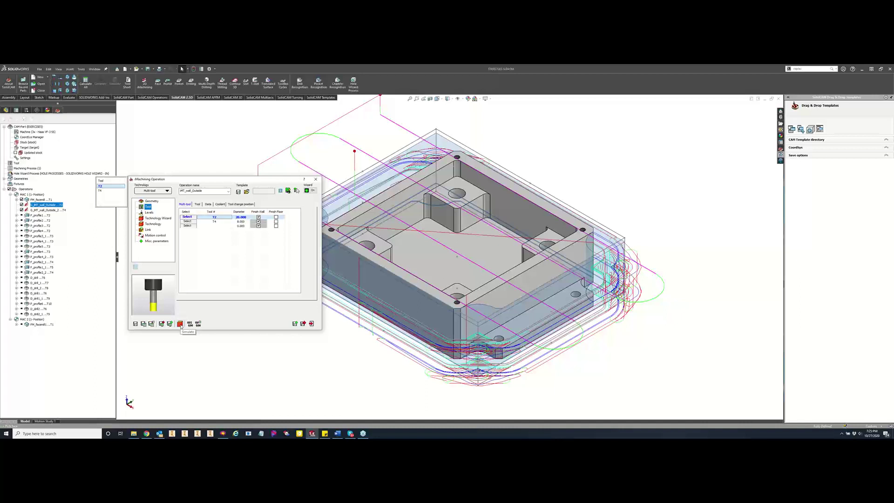
{"action": "left_click", "coordinate": [180, 324]}
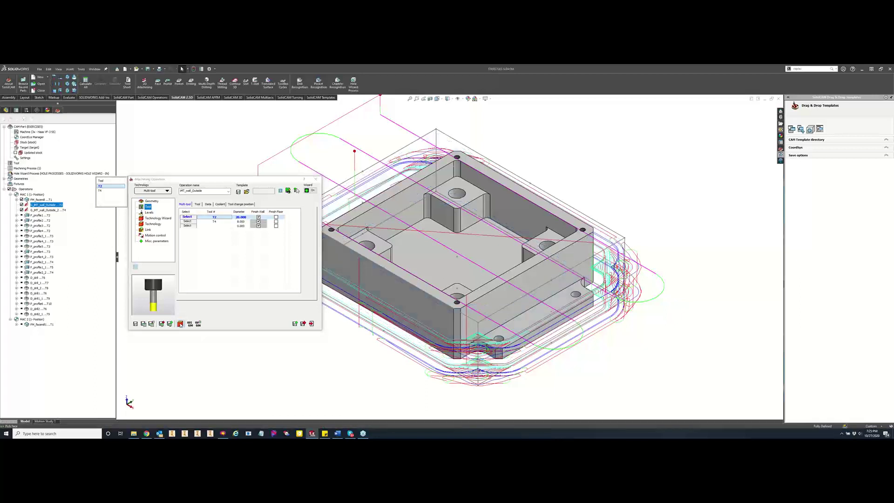
{"action": "left_click", "coordinate": [201, 244]}
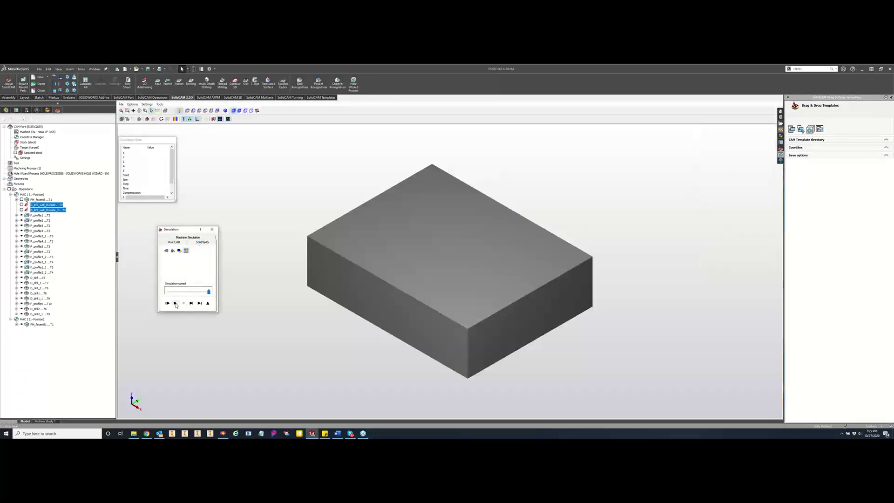
{"action": "left_click", "coordinate": [175, 303]}
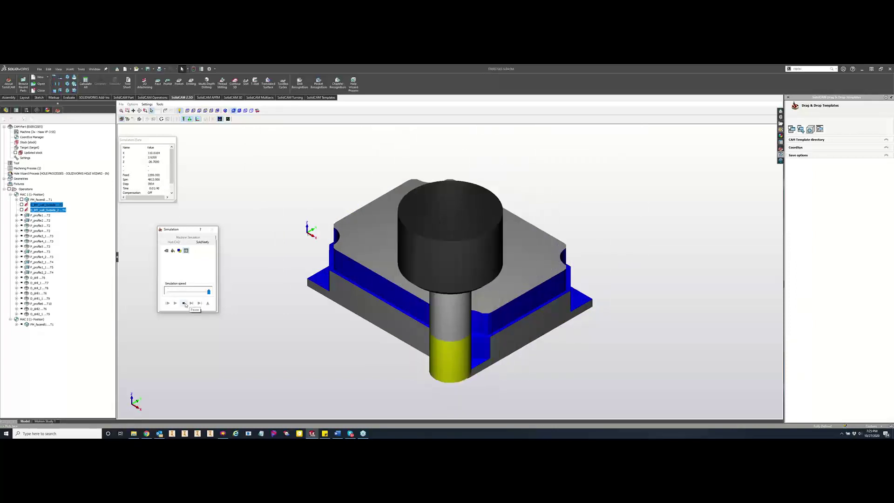
{"action": "left_click", "coordinate": [184, 304]}
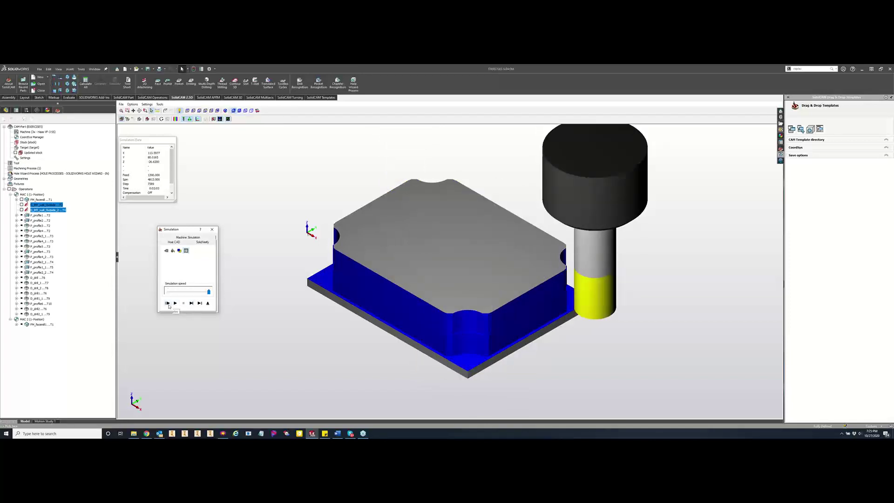
{"action": "left_click", "coordinate": [199, 303]}
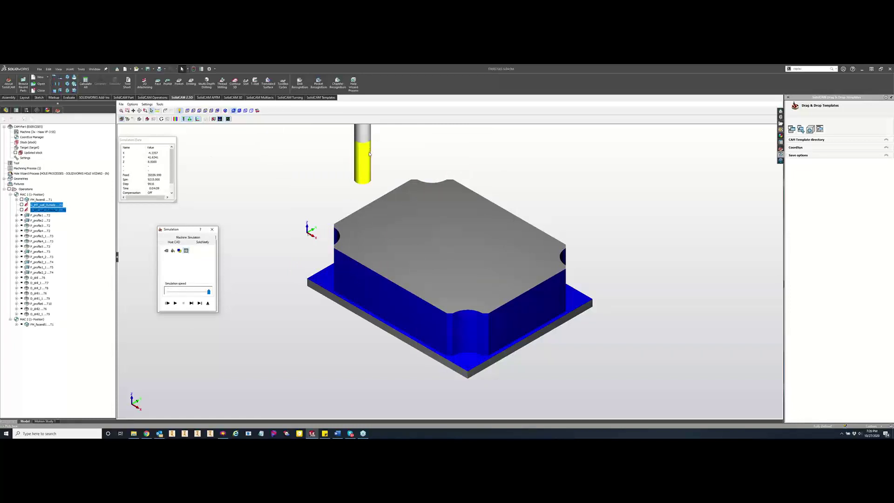
- Compare the stock left by the first tool with the target model, inspecting the material in the corners
{"action": "left_click", "coordinate": [175, 119]}
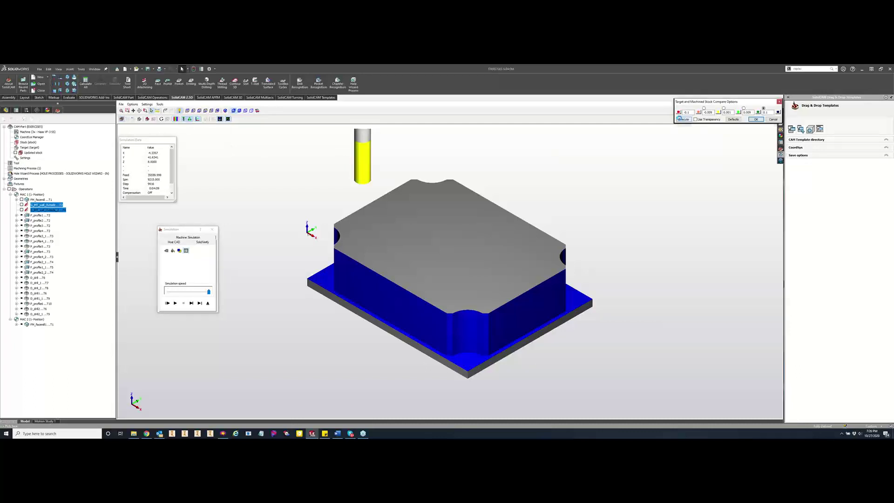
{"action": "left_click", "coordinate": [683, 119]}
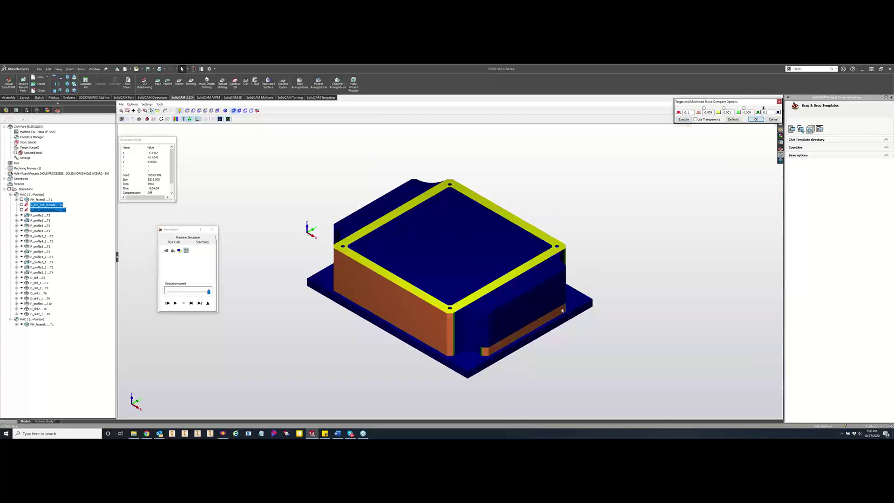
{"action": "left_click", "coordinate": [470, 353]}
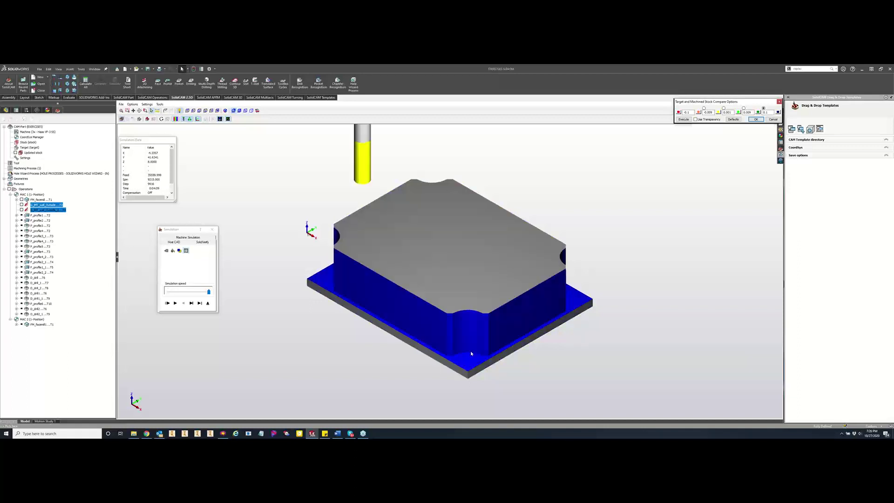
- Play tool 4's rest machining of the outer corners at reduced simulation speed and examine it from several sides
{"action": "left_click", "coordinate": [191, 304]}
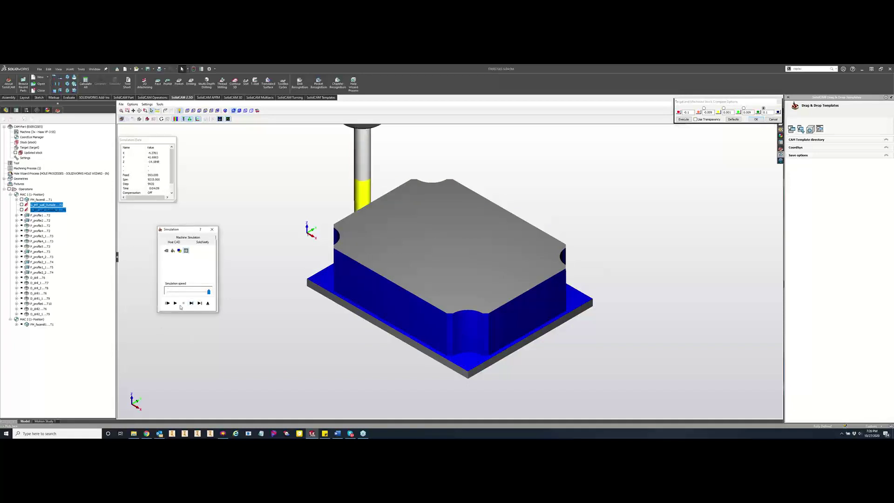
{"action": "left_click", "coordinate": [177, 304]}
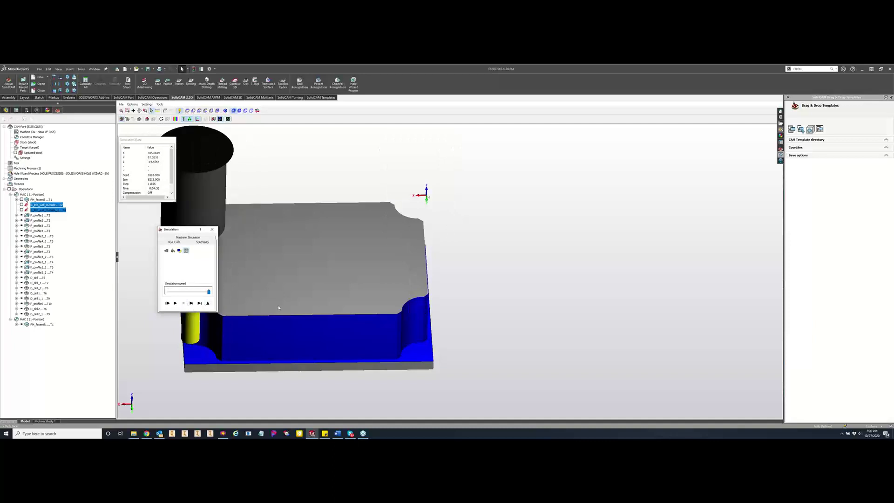
{"action": "left_click_drag", "start_coordinate": [208, 292], "coordinate": [170, 294]}
{"action": "left_click", "coordinate": [176, 301]}
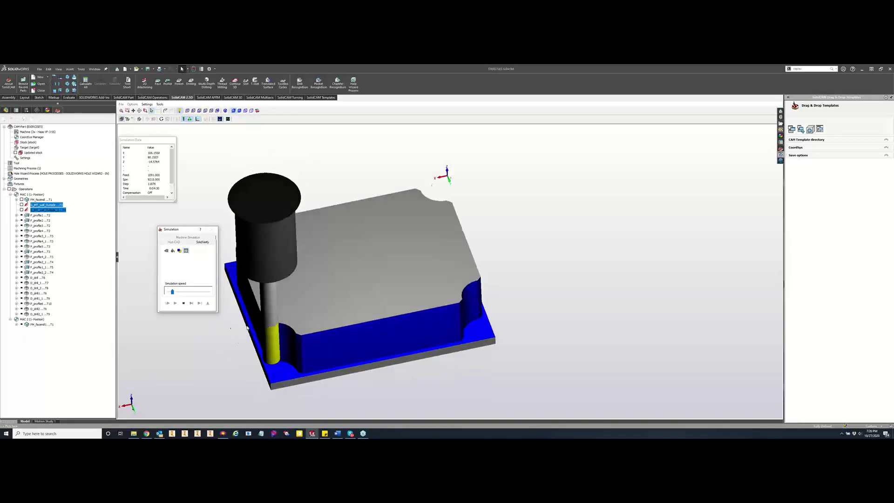
{"action": "left_click", "coordinate": [185, 292]}
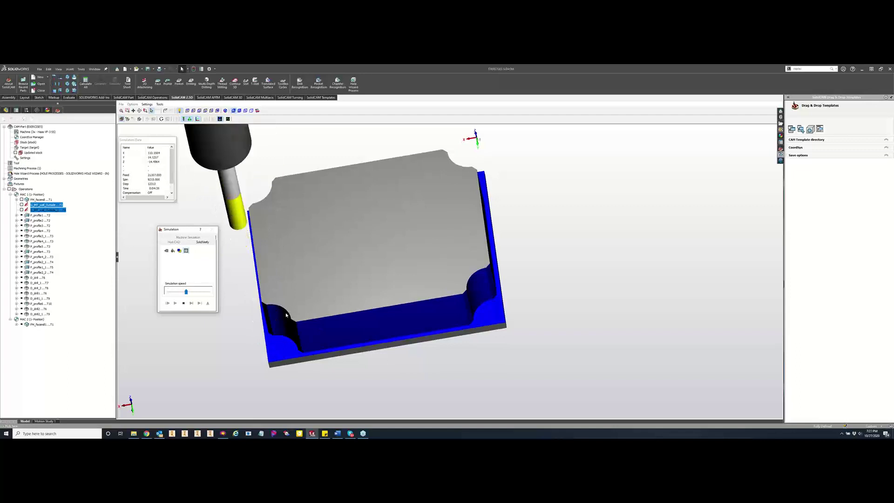
{"action": "middle_click_drag", "start_coordinate": [292, 315], "coordinate": [366, 373]}
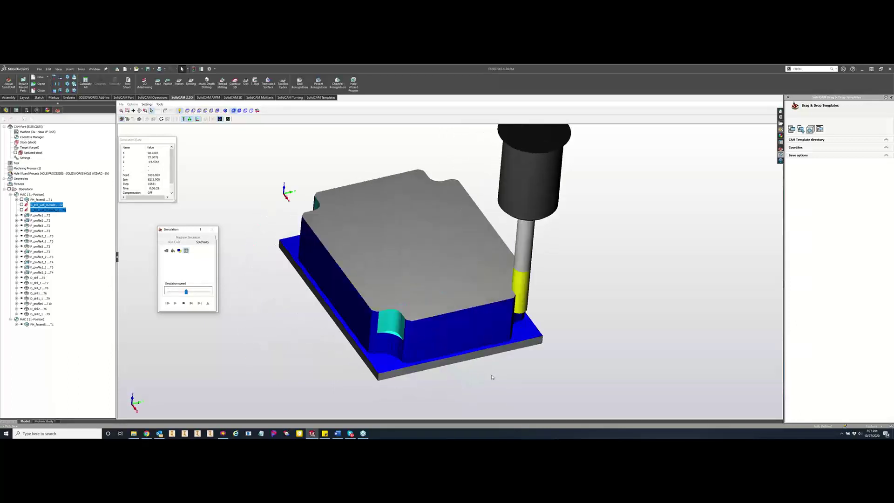
{"action": "middle_click_drag", "start_coordinate": [492, 377], "coordinate": [450, 372]}
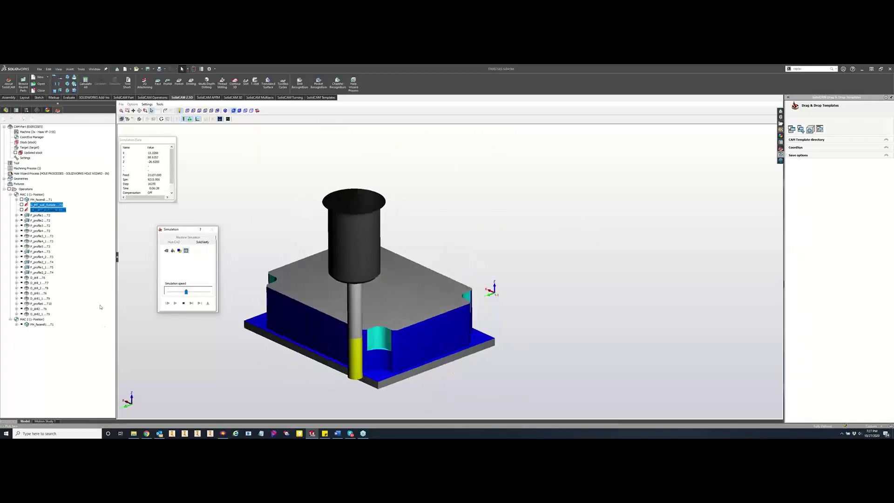
- Raise the simulation speed to maximum and run the remaining tool 4 cuts to the end
{"action": "left_click_drag", "start_coordinate": [185, 291], "coordinate": [195, 292]}
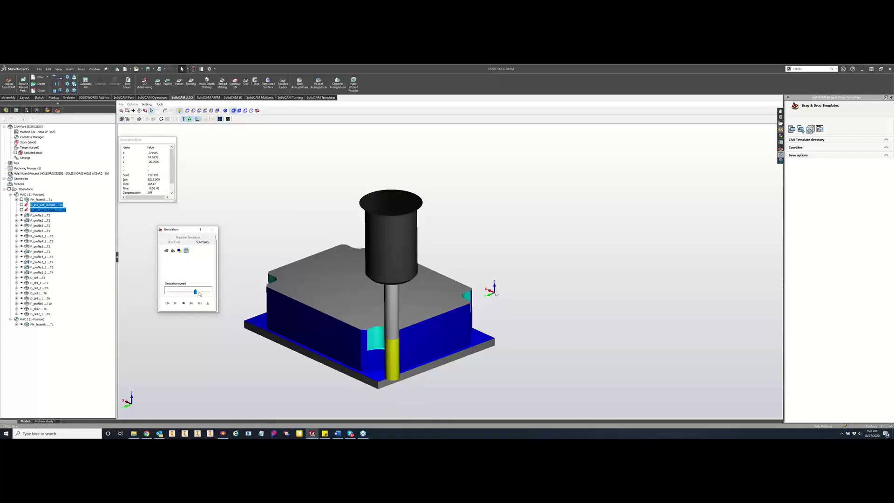
{"action": "left_click_drag", "start_coordinate": [199, 293], "coordinate": [202, 294]}
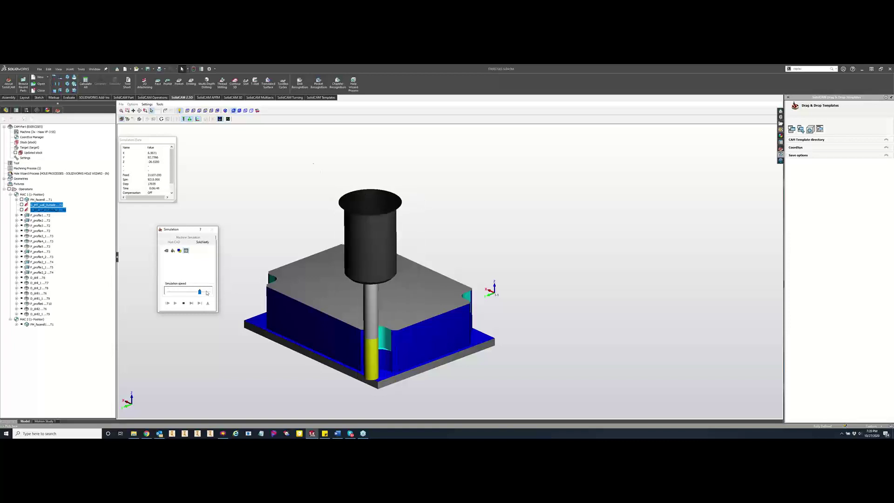
{"action": "left_click_drag", "start_coordinate": [200, 292], "coordinate": [213, 292]}
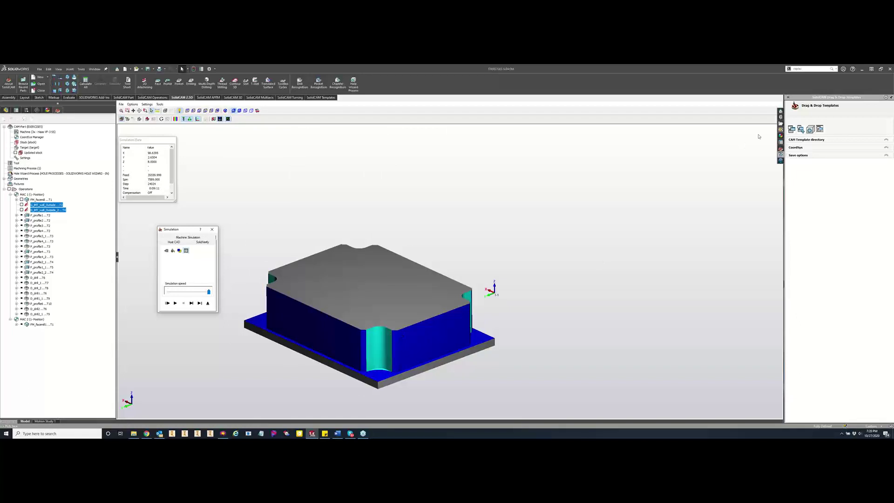
- Compare the fully machined stock with the target model, examine the front corner closely, and end the simulation
{"action": "left_click", "coordinate": [176, 118]}
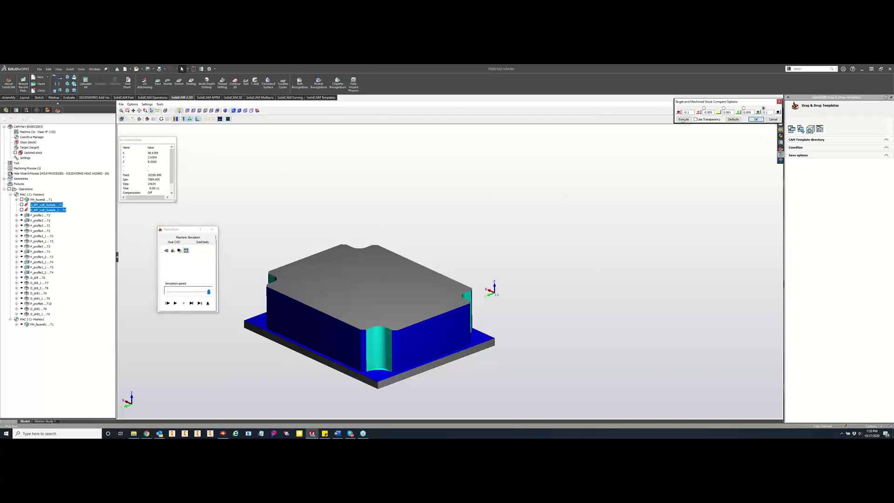
{"action": "left_click", "coordinate": [683, 119]}
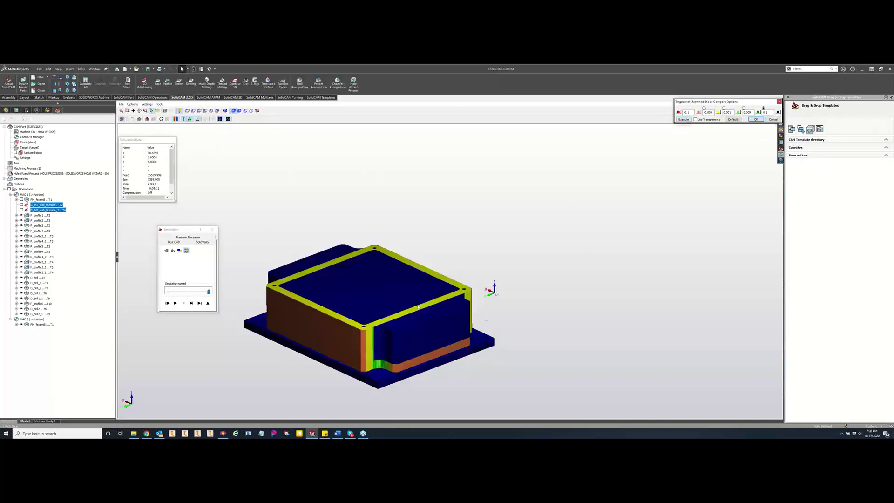
{"action": "scroll", "coordinate": [362, 372], "scroll_direction": "up", "scroll_amount": 3}
{"action": "scroll", "coordinate": [399, 360], "scroll_direction": "up", "scroll_amount": 4}
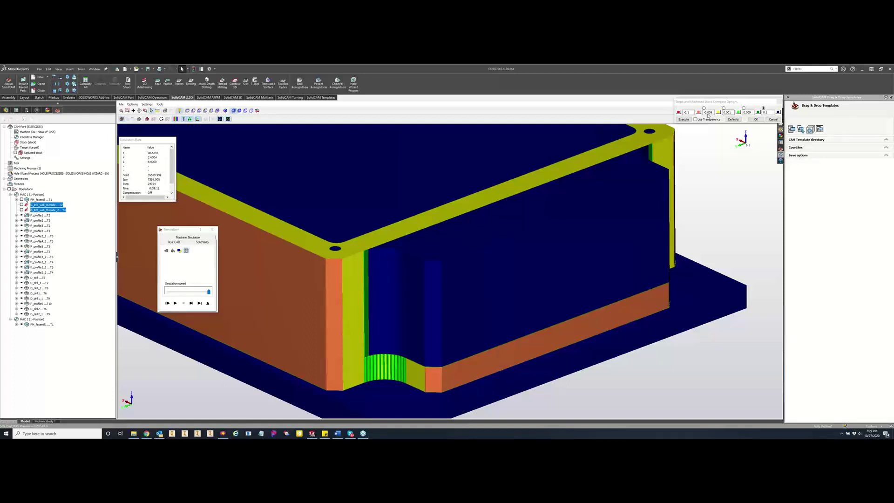
{"action": "left_click", "coordinate": [711, 113]}
{"action": "left_click", "coordinate": [767, 113]}
{"action": "left_click", "coordinate": [212, 230]}
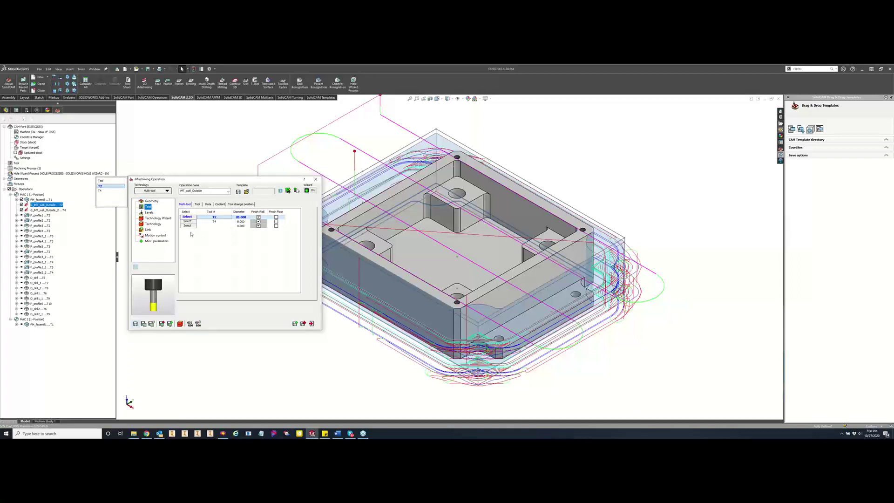
- Check the machining levels of T2 and T4 in the outside wall operation, and save and calculate it
{"action": "left_click", "coordinate": [157, 218]}
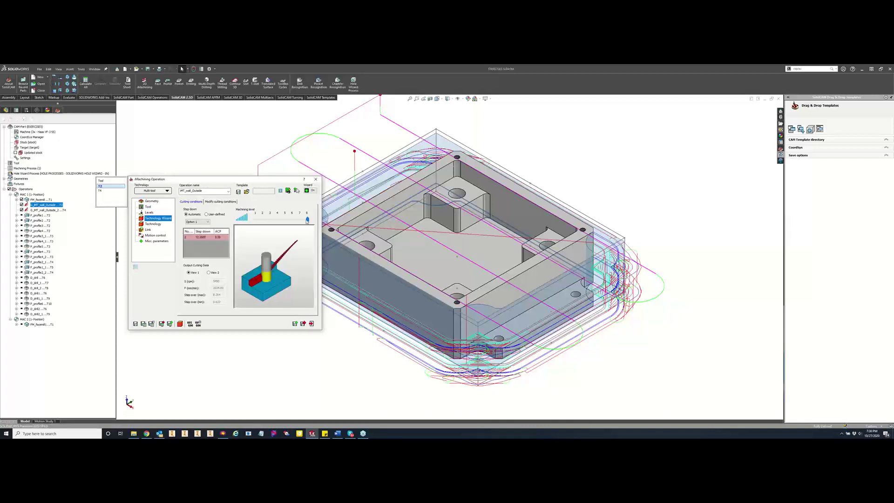
{"action": "left_click", "coordinate": [104, 191]}
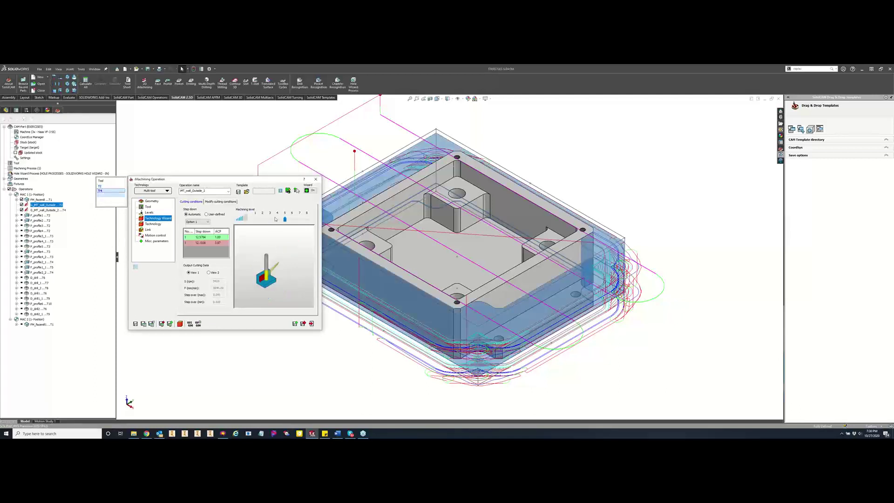
{"action": "left_click", "coordinate": [105, 186]}
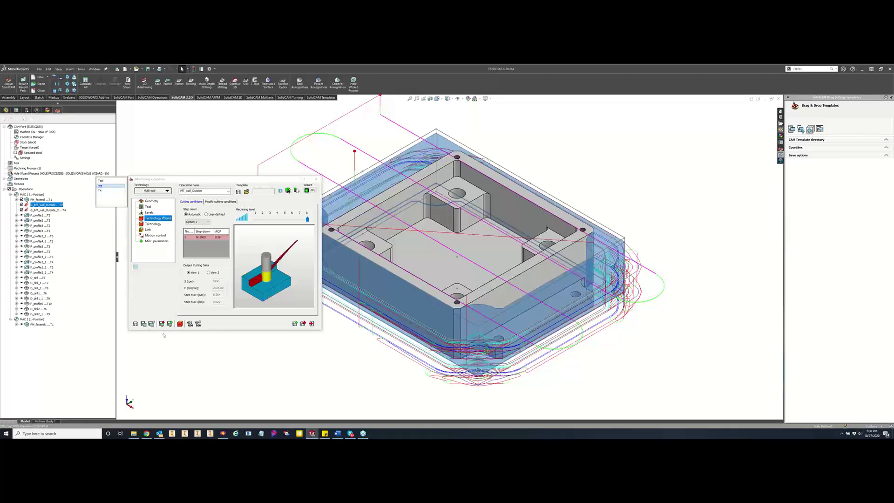
{"action": "left_click", "coordinate": [144, 324]}
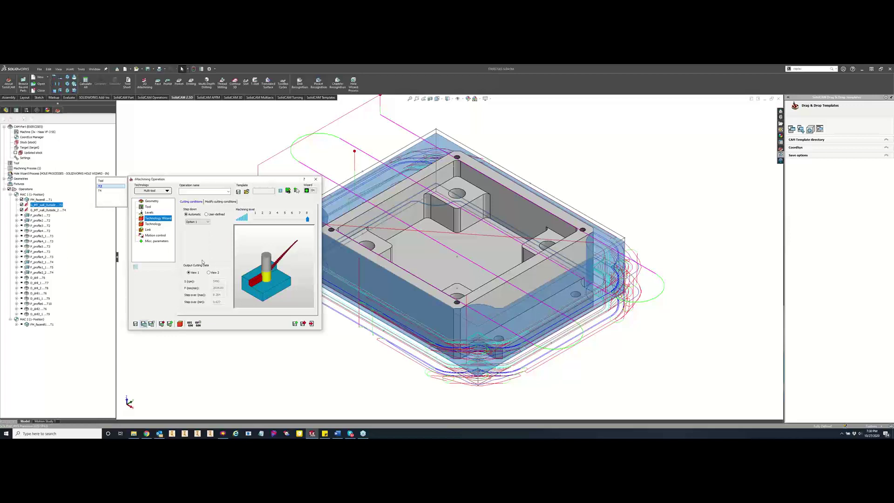
- Review the cutting conditions of T2 and T4, T2's modifiable cutting data, and the operation's tool list
{"action": "left_click", "coordinate": [117, 187]}
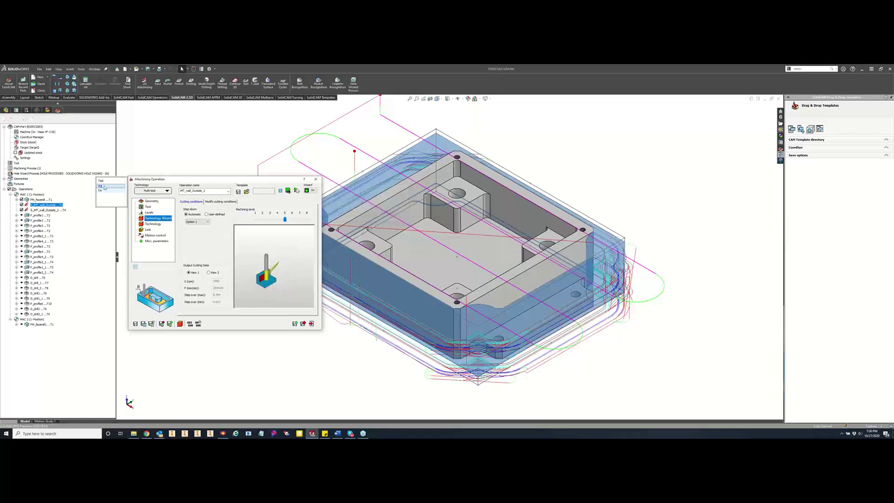
{"action": "left_click", "coordinate": [100, 190]}
{"action": "left_click", "coordinate": [99, 186]}
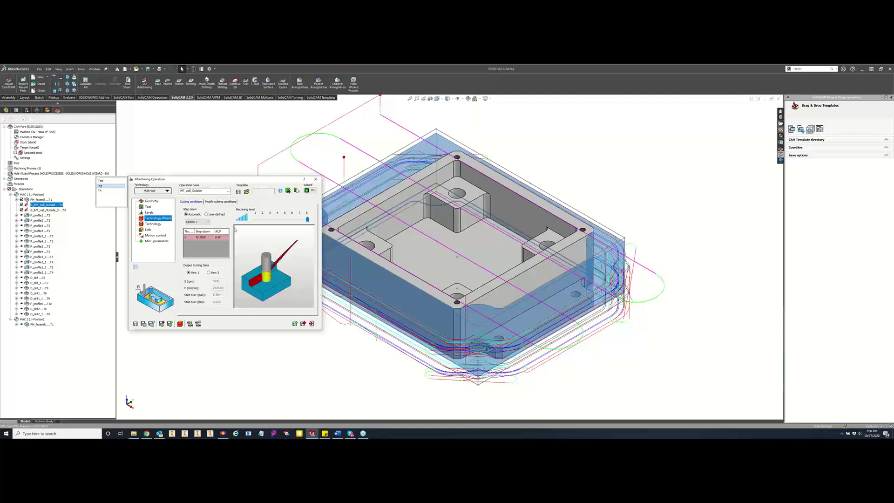
{"action": "left_click", "coordinate": [221, 202]}
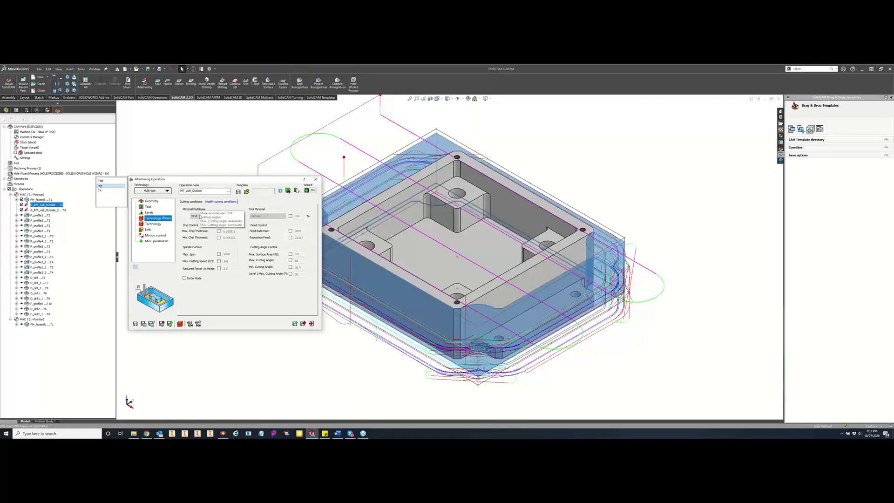
{"action": "left_click", "coordinate": [148, 206]}
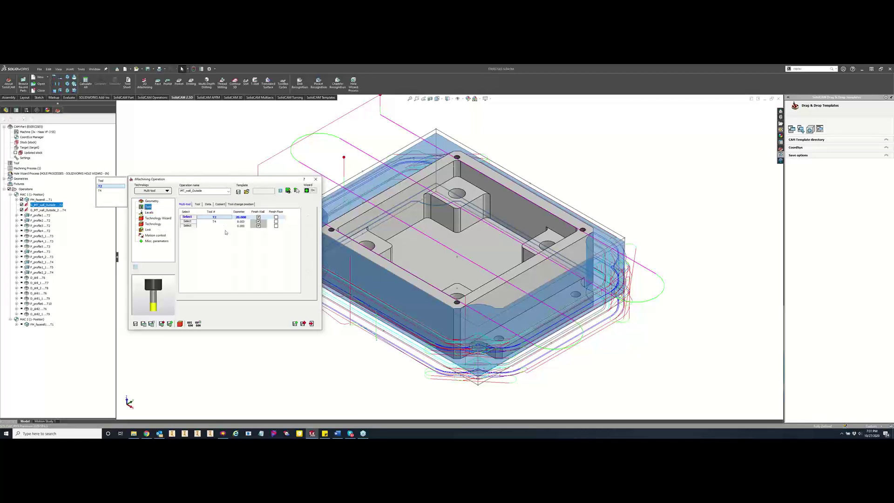
- Open tool selection for the operation's third tool and examine tool 2's topology and iMachining data
{"action": "left_click", "coordinate": [189, 226]}
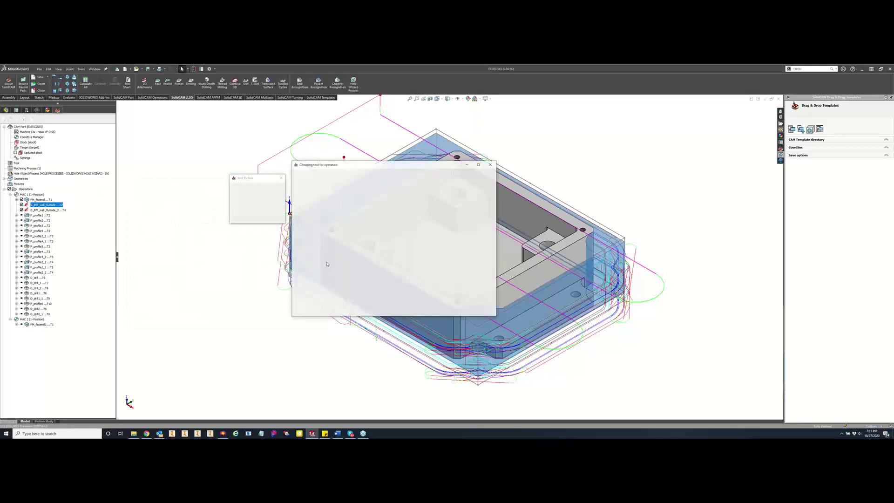
{"action": "left_click", "coordinate": [315, 200]}
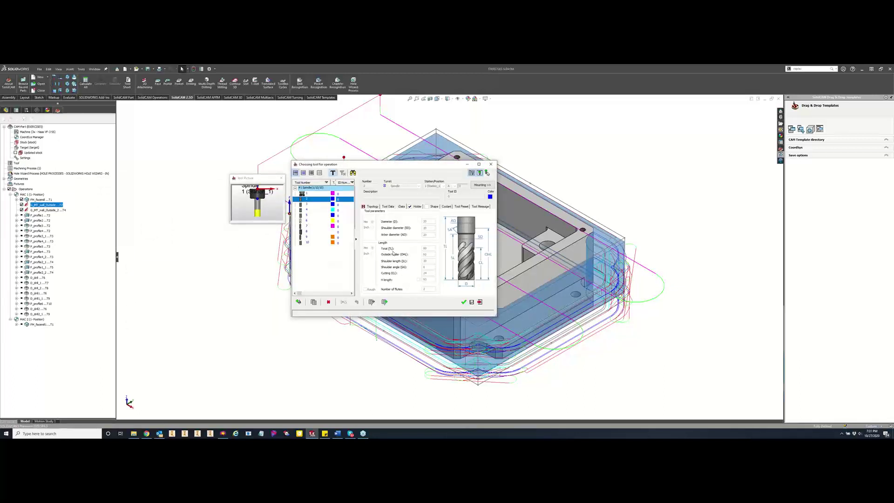
{"action": "left_click", "coordinate": [401, 206]}
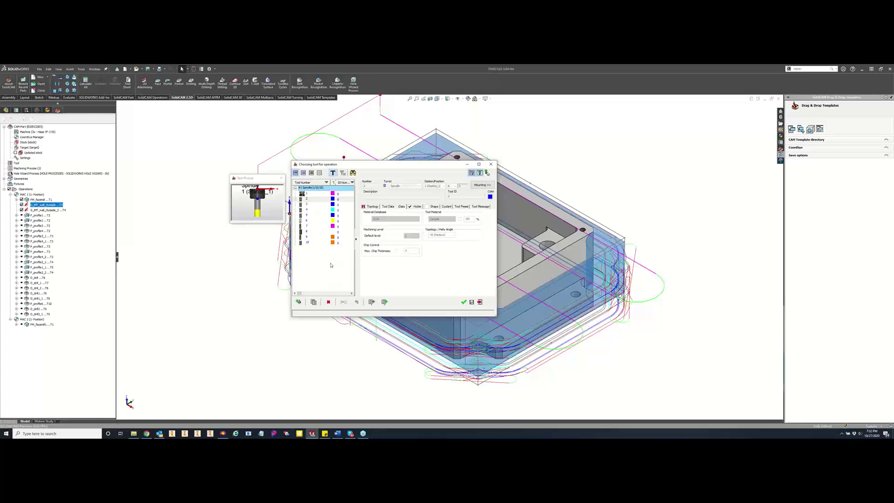
{"action": "left_click", "coordinate": [298, 301]}
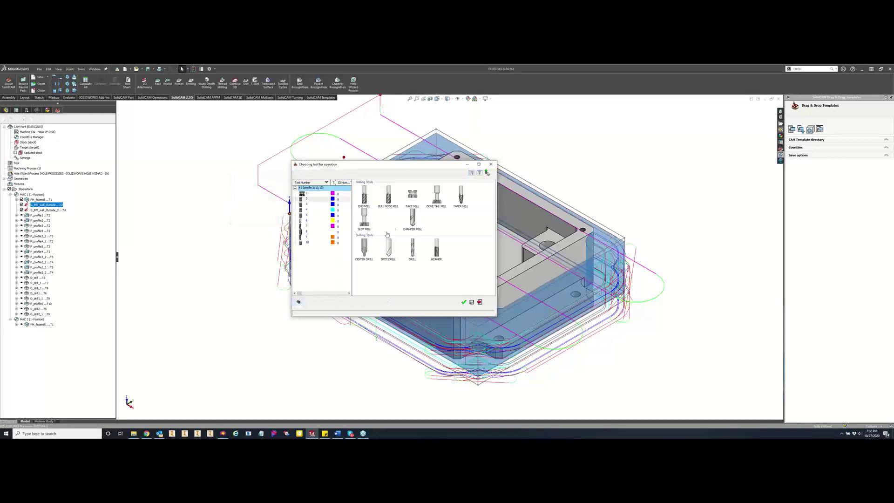
{"action": "left_click", "coordinate": [366, 198]}
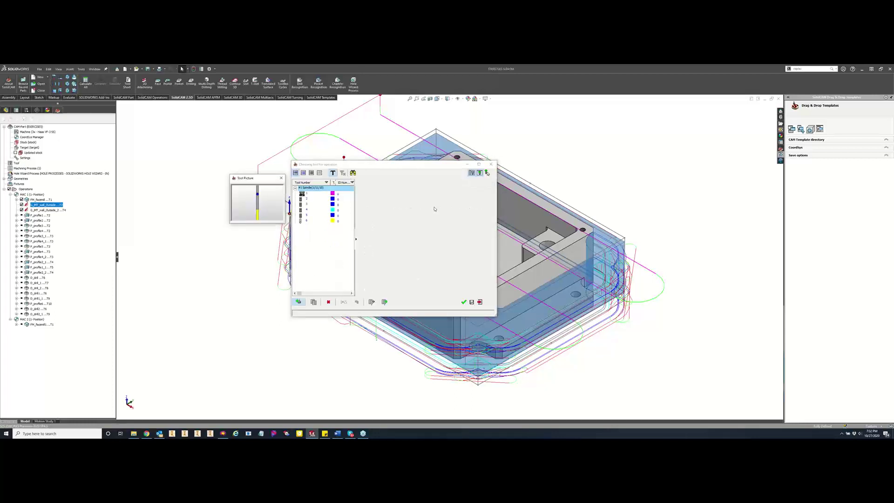
{"action": "left_click", "coordinate": [400, 206]}
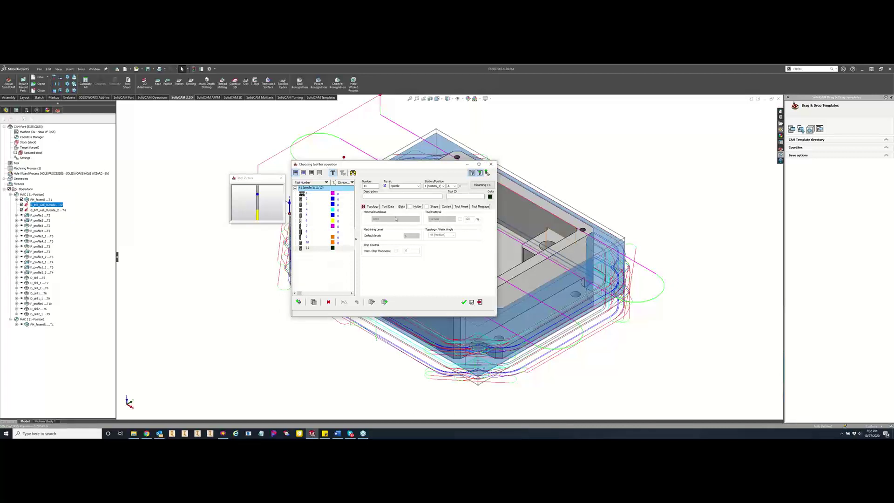
{"action": "left_click", "coordinate": [371, 207]}
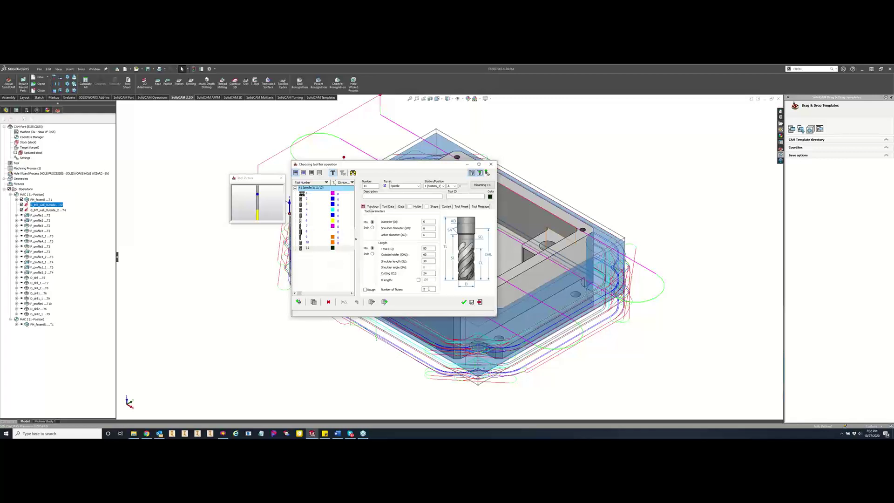
{"action": "left_click", "coordinate": [401, 207]}
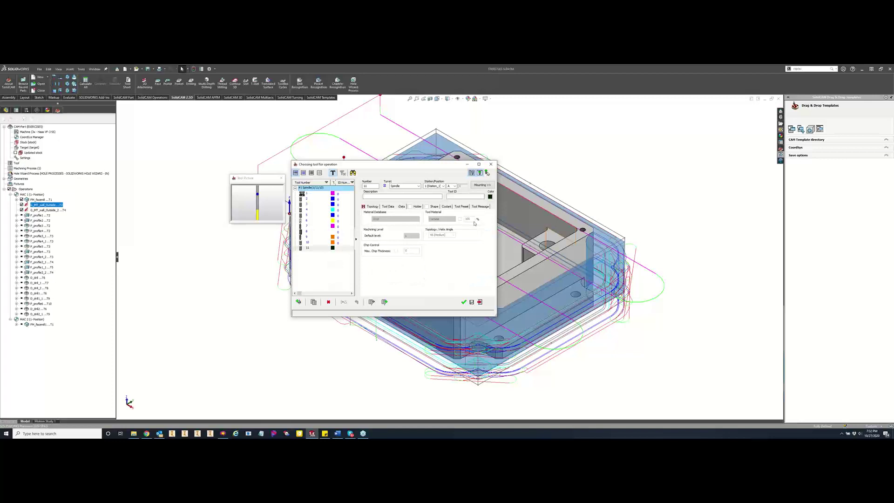
{"action": "left_click", "coordinate": [491, 165]}
{"action": "left_click", "coordinate": [375, 213]}
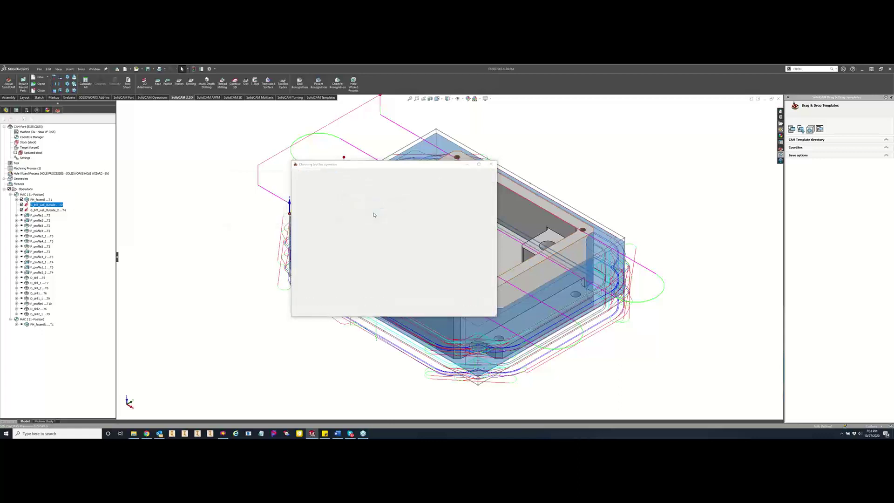
{"action": "left_click", "coordinate": [316, 181]}
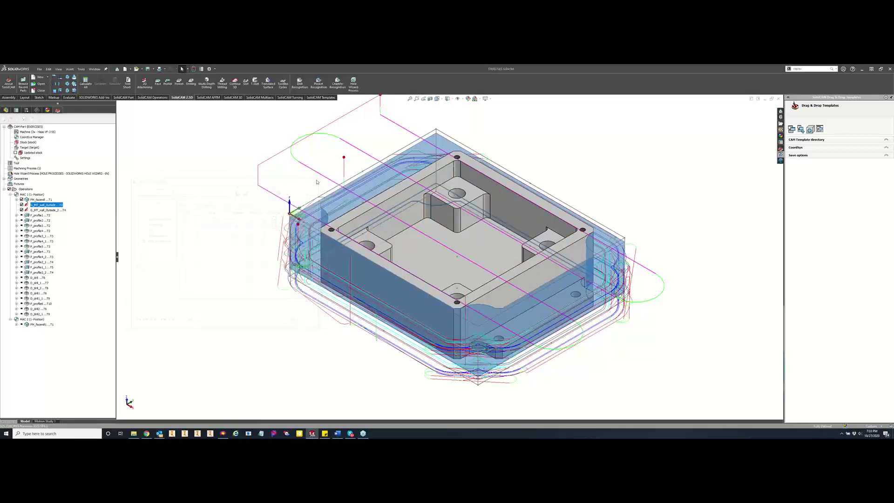
- Examine tool 10's material and helix angle options in the part tool table, and try a custom helix angle of 42
{"action": "left_click", "coordinate": [17, 163]}
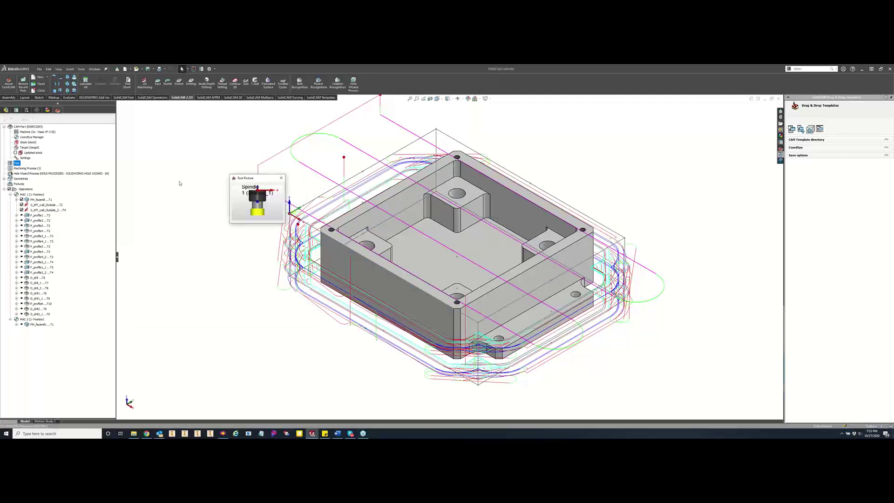
{"action": "left_click", "coordinate": [307, 242]}
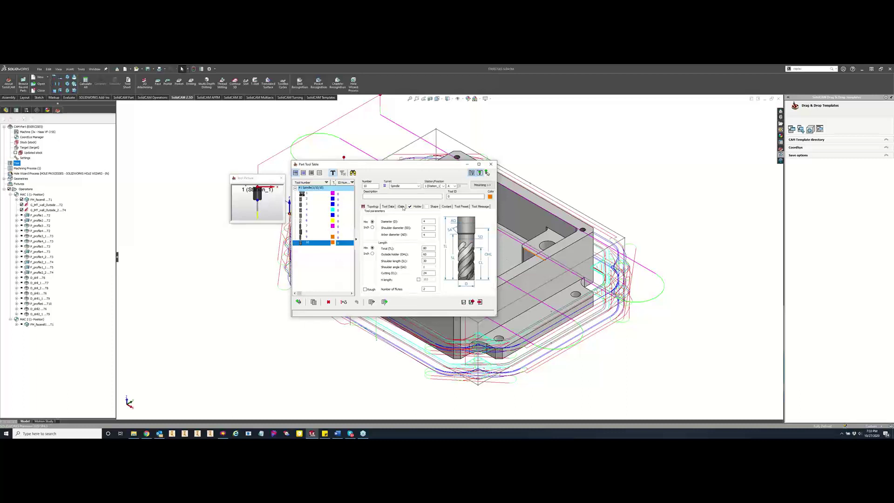
{"action": "left_click", "coordinate": [437, 220]}
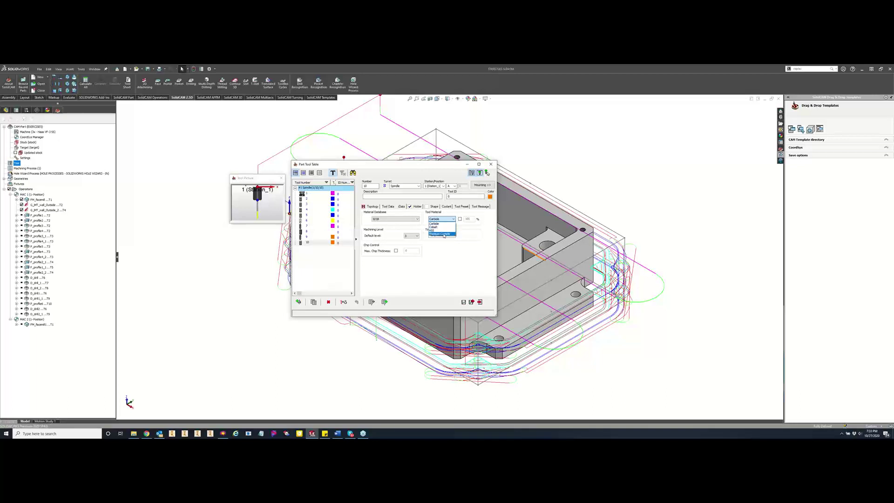
{"action": "left_click", "coordinate": [458, 267]}
{"action": "left_click", "coordinate": [454, 235]}
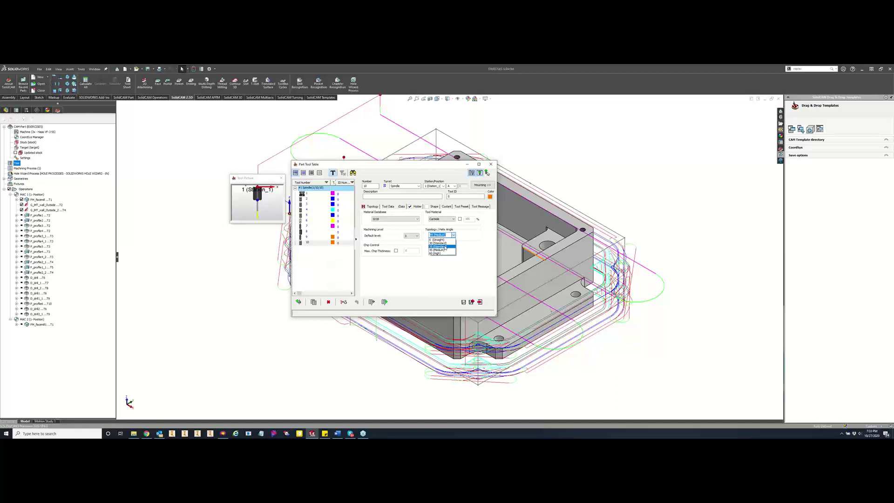
{"action": "left_click", "coordinate": [448, 234]}
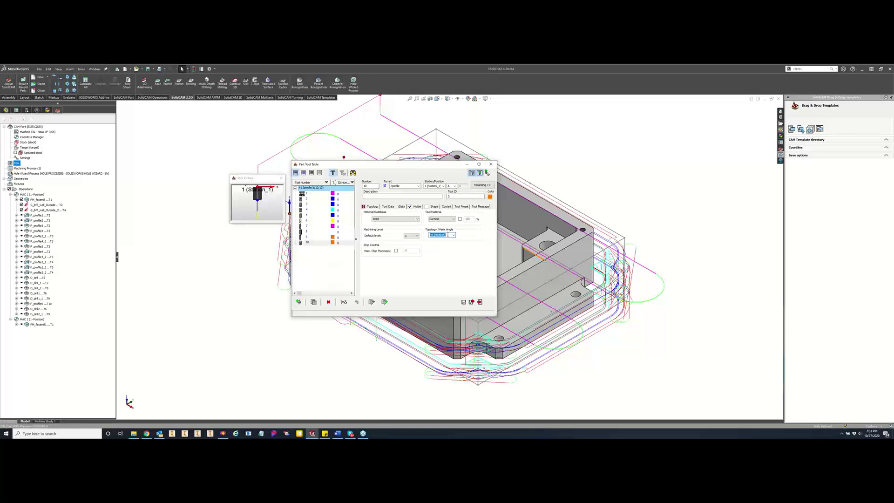
{"action": "type", "text": "42"}
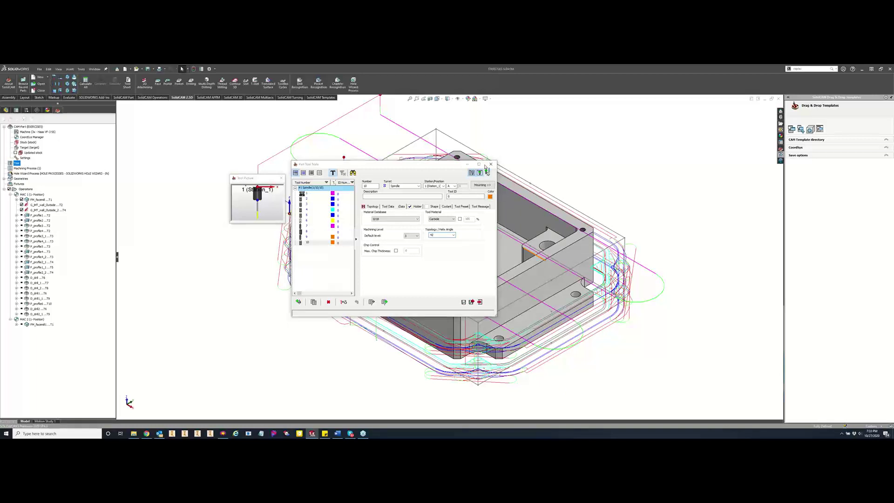
{"action": "left_click", "coordinate": [490, 164]}
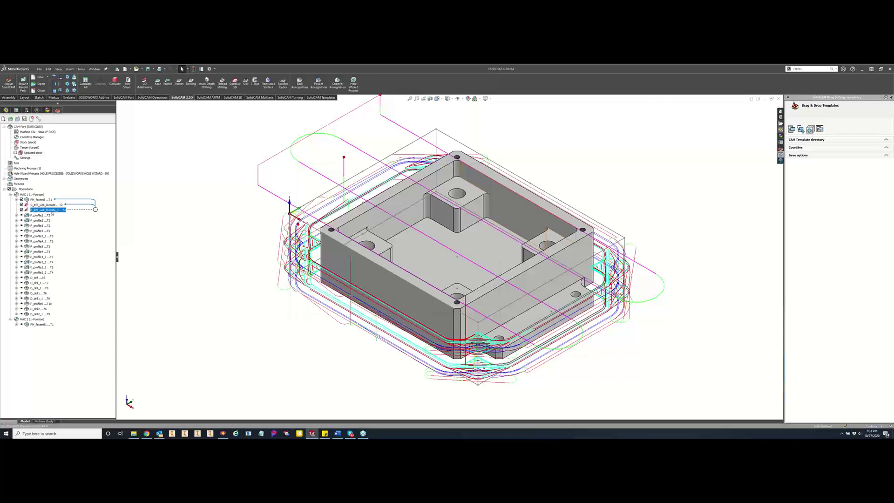
- Move the T4 outside wall operation below the first group of T2 and T3 profile operations and calculate all operations
{"action": "left_click_drag", "start_coordinate": [51, 220], "coordinate": [49, 247]}
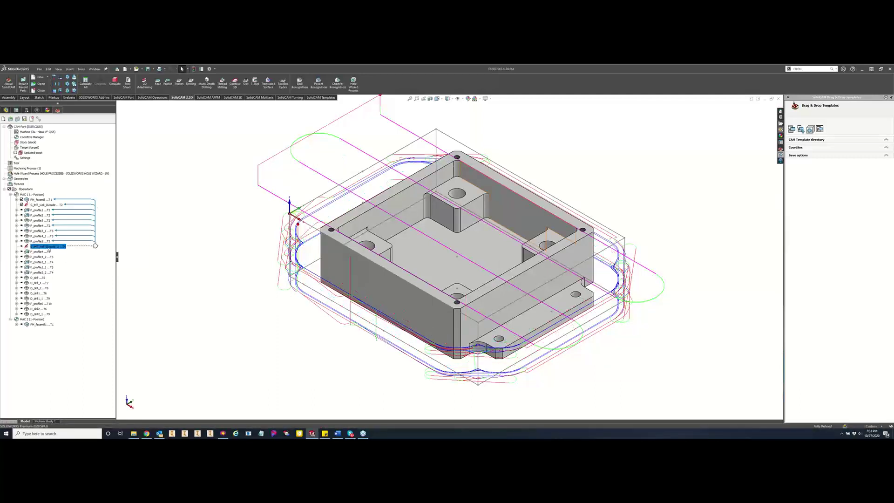
{"action": "left_click", "coordinate": [41, 210], "text": "shift"}
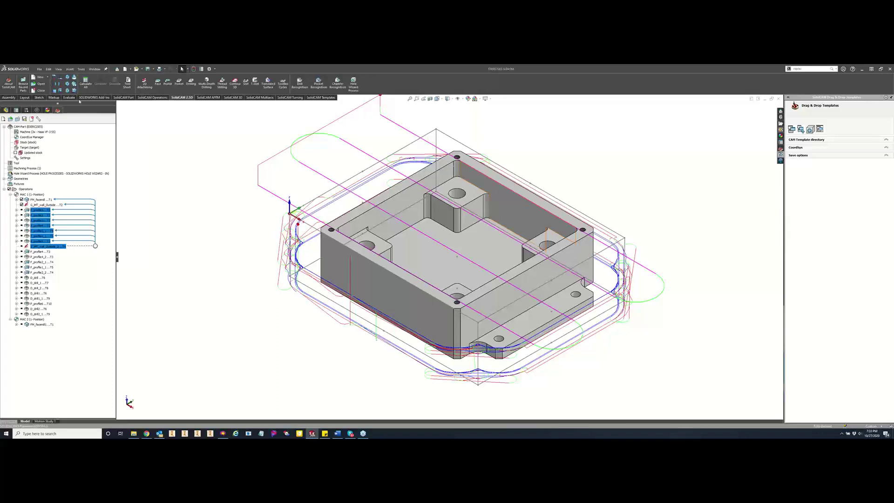
{"action": "left_click", "coordinate": [86, 86]}
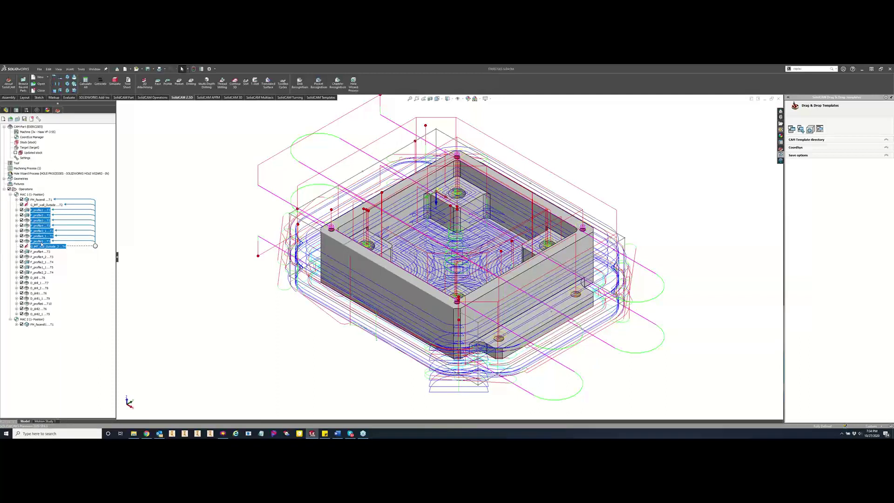
- Set T2's machining level to 6 in the multi-tool outside wall operation
{"action": "left_click", "coordinate": [45, 204]}
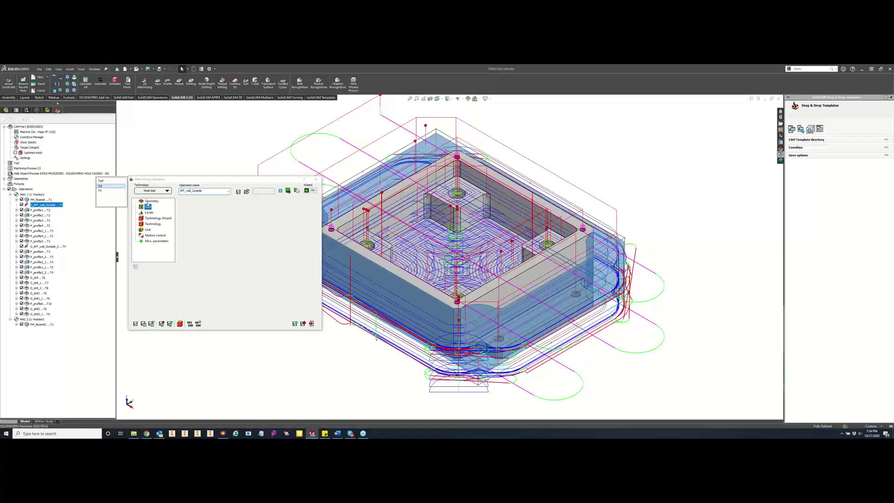
{"action": "key", "text": "Escape"}
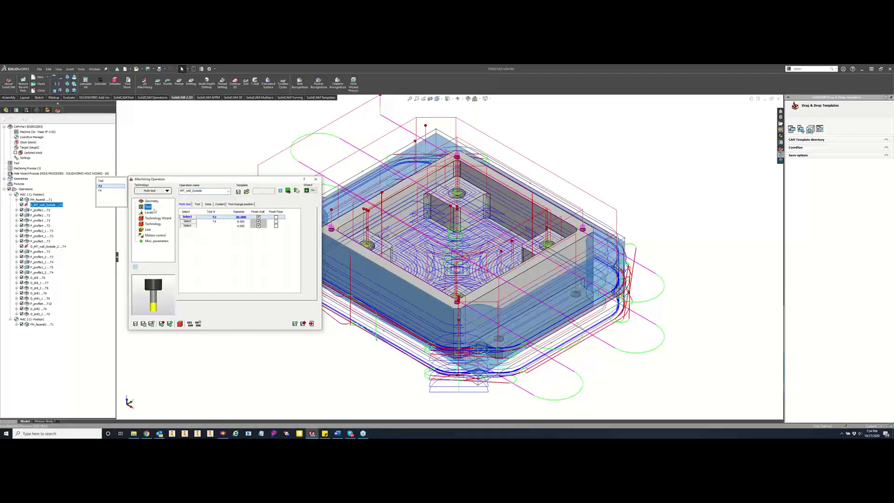
{"action": "left_click", "coordinate": [153, 218]}
{"action": "left_click_drag", "start_coordinate": [306, 219], "coordinate": [292, 219]}
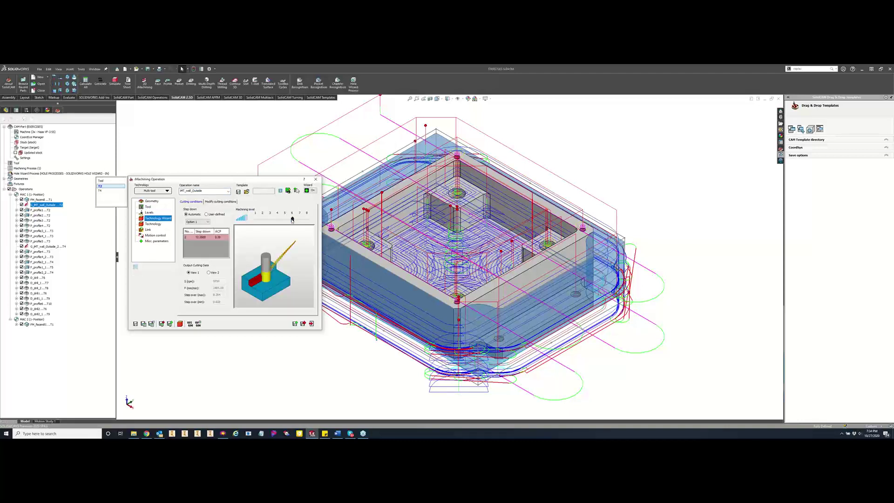
- Set T4's machining level to 2 in the multi-tool outside wall operation, then save, calculate and close the operation
{"action": "left_click", "coordinate": [104, 191]}
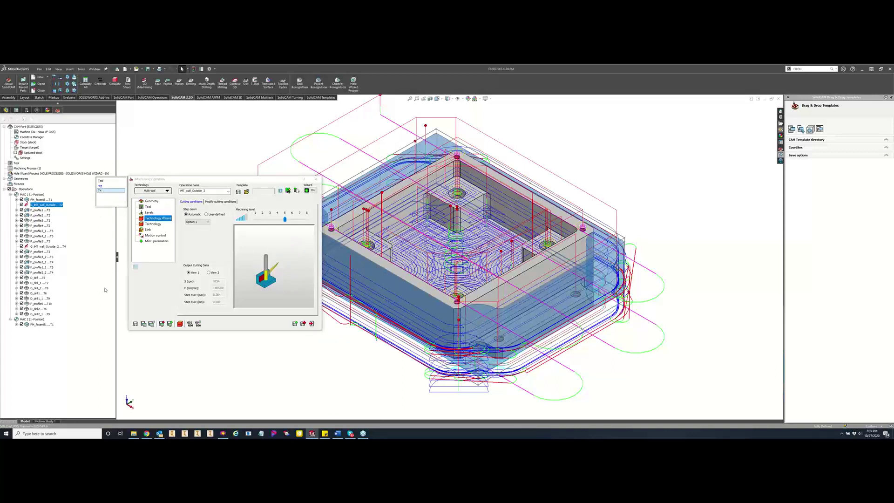
{"action": "left_click_drag", "start_coordinate": [285, 220], "coordinate": [268, 220]}
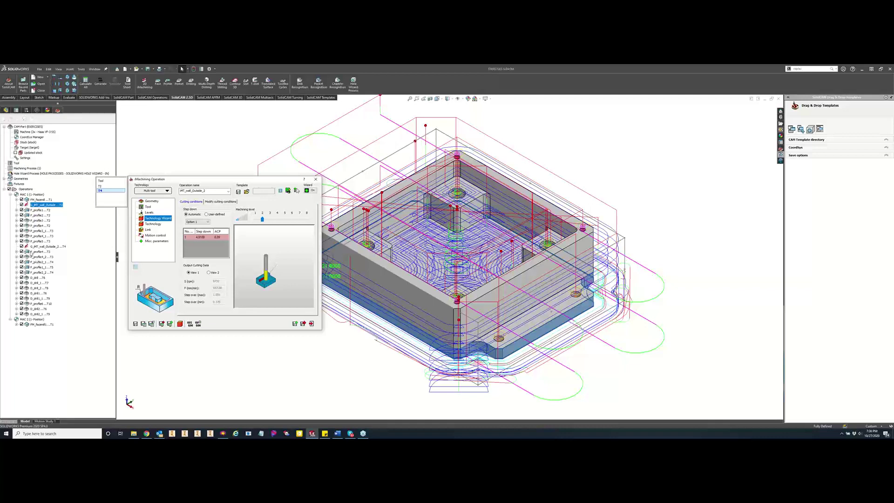
{"action": "left_click", "coordinate": [151, 324]}
{"action": "left_click", "coordinate": [315, 179]}
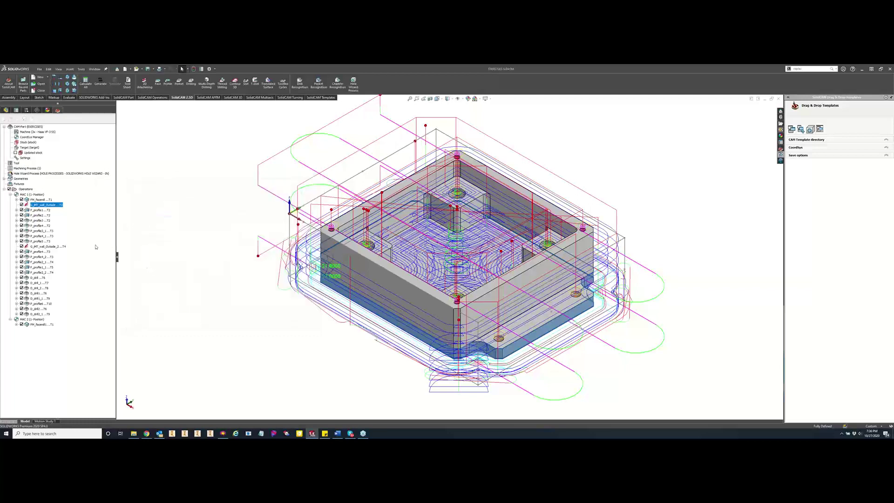
- Review the outside wall and profile toolpaths, and examine the tool list in the T2 multi-tool outside wall operation
{"action": "left_click", "coordinate": [56, 205]}
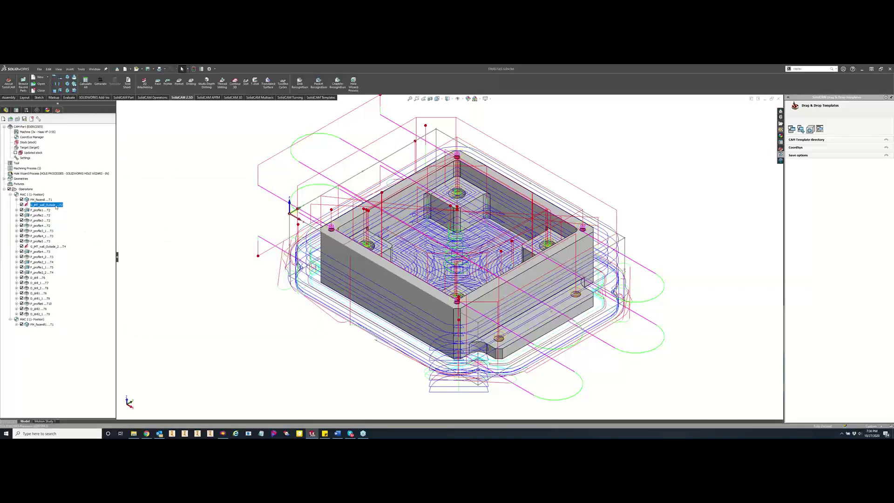
{"action": "mouse_move", "coordinate": [56, 207]}
{"action": "left_click", "coordinate": [41, 257]}
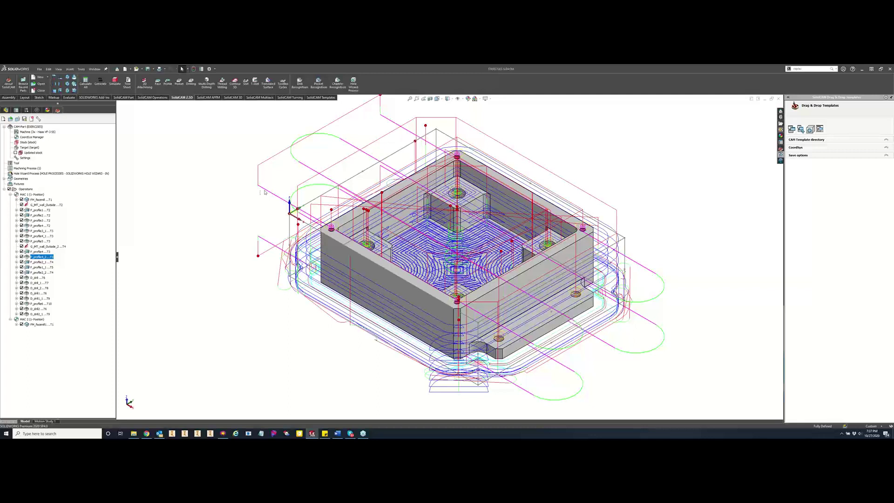
{"action": "left_click", "coordinate": [45, 204]}
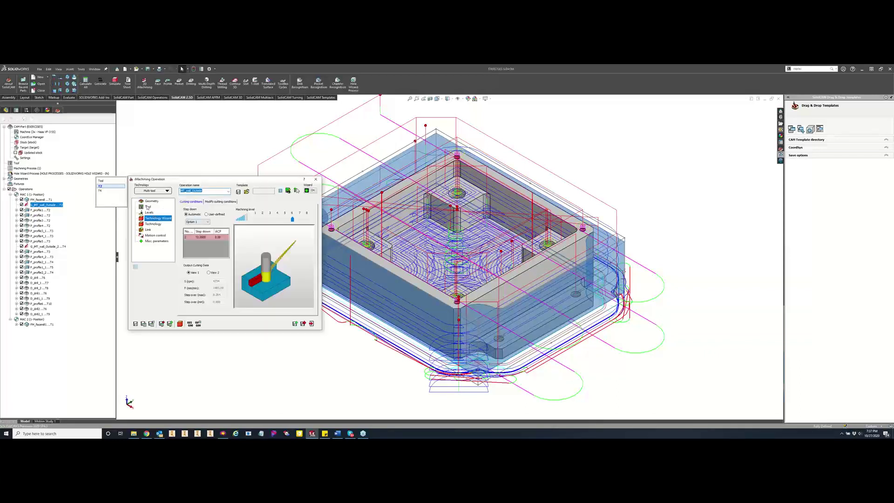
{"action": "left_click", "coordinate": [147, 206]}
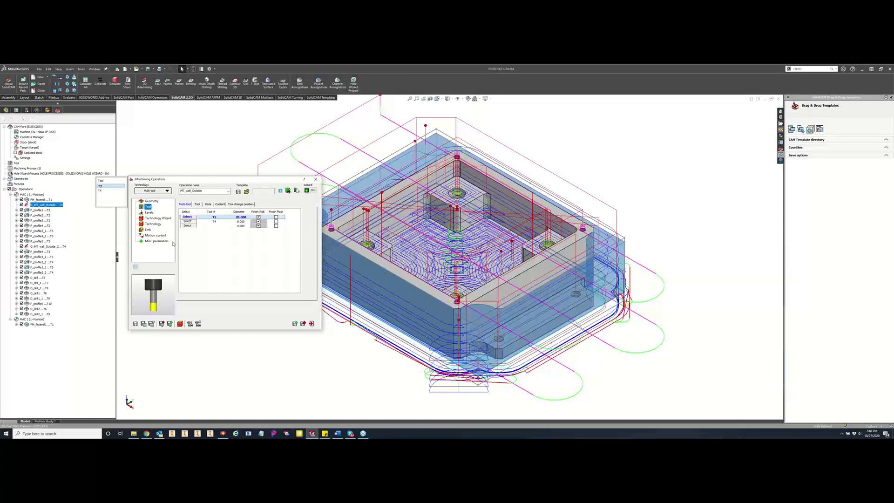
{"action": "left_click", "coordinate": [363, 206]}
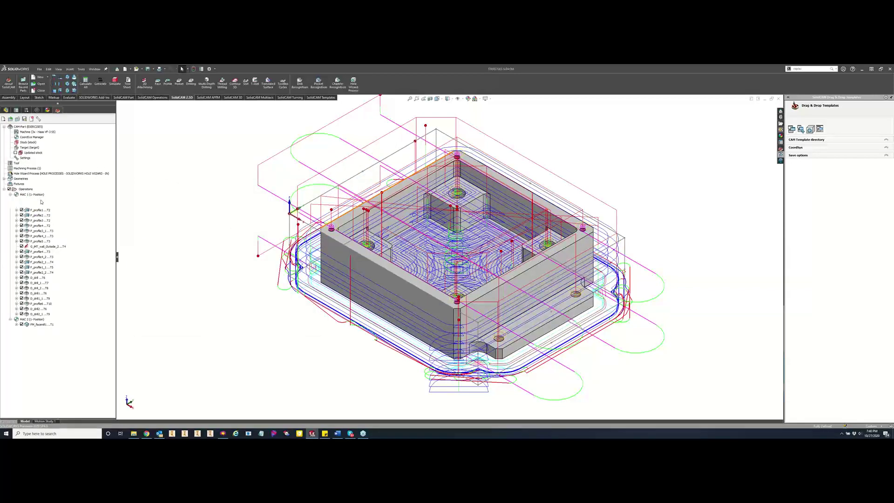
- Delete all operations under both MAC 1 and MAC 2 from the CAM part
{"action": "left_click", "coordinate": [34, 325], "text": "shift"}
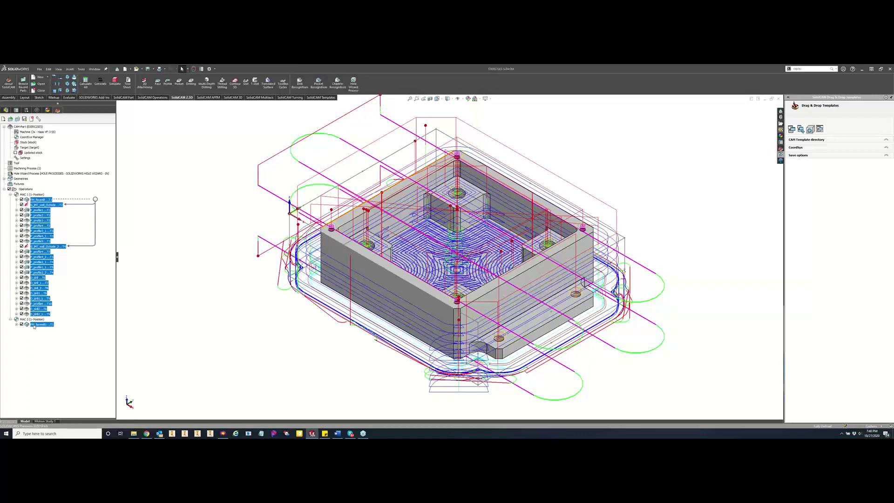
{"action": "right_click", "coordinate": [41, 302]}
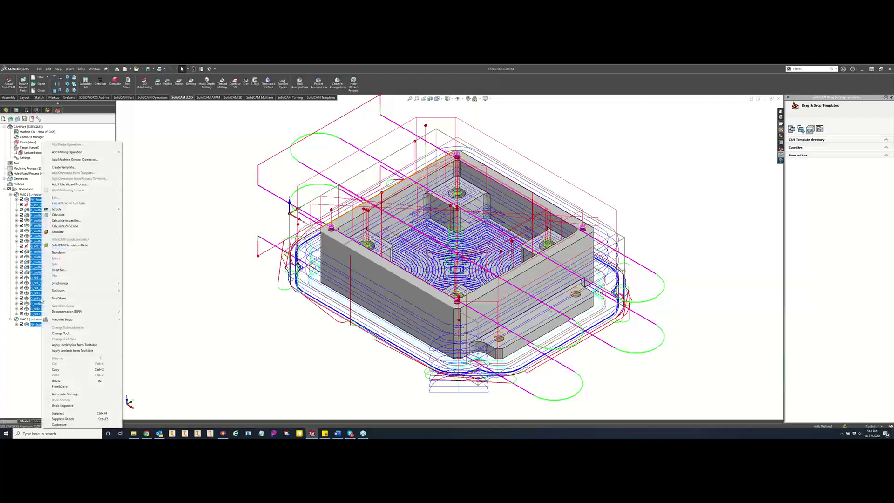
{"action": "left_click", "coordinate": [66, 381]}
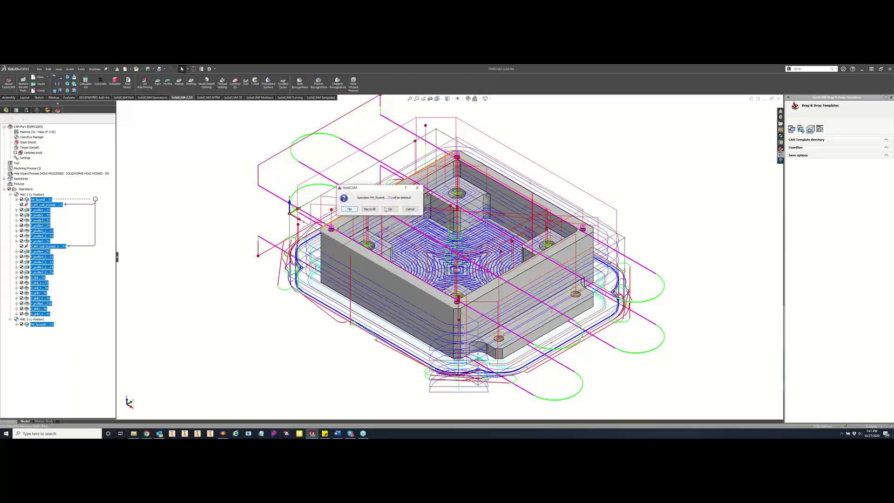
{"action": "left_click", "coordinate": [368, 208]}
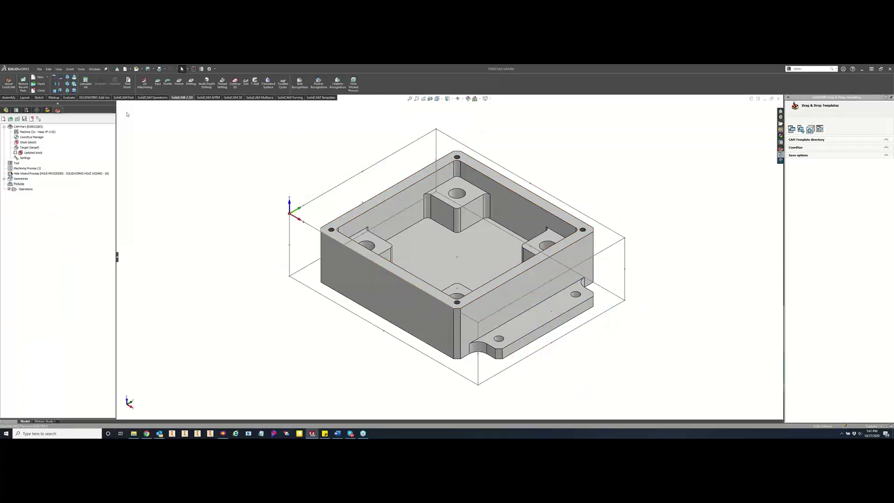
{"action": "left_click", "coordinate": [144, 84]}
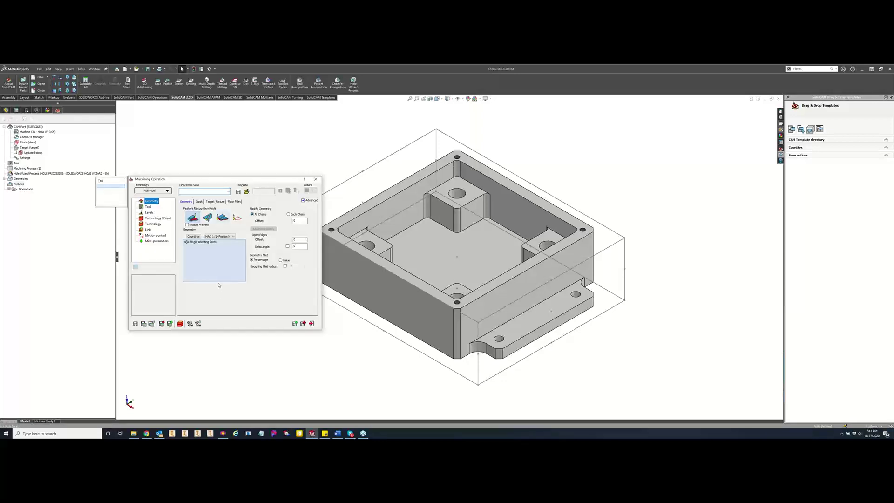
{"action": "left_click", "coordinate": [222, 217]}
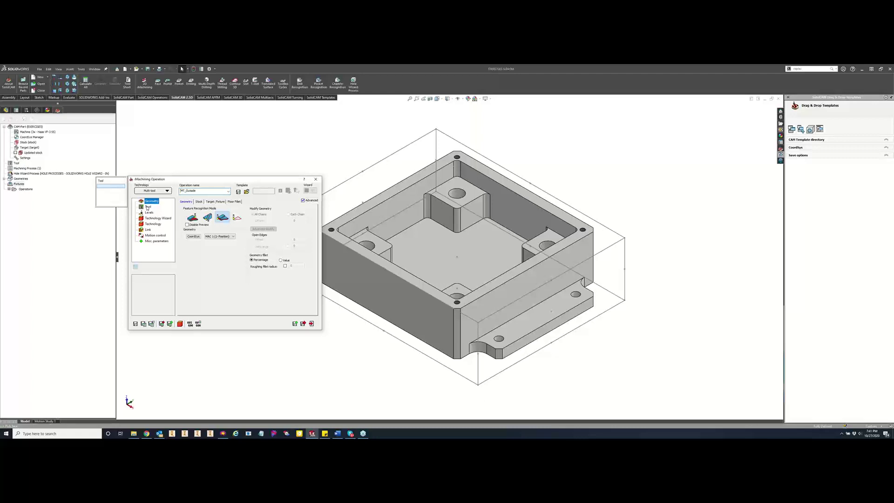
{"action": "left_click", "coordinate": [316, 180]}
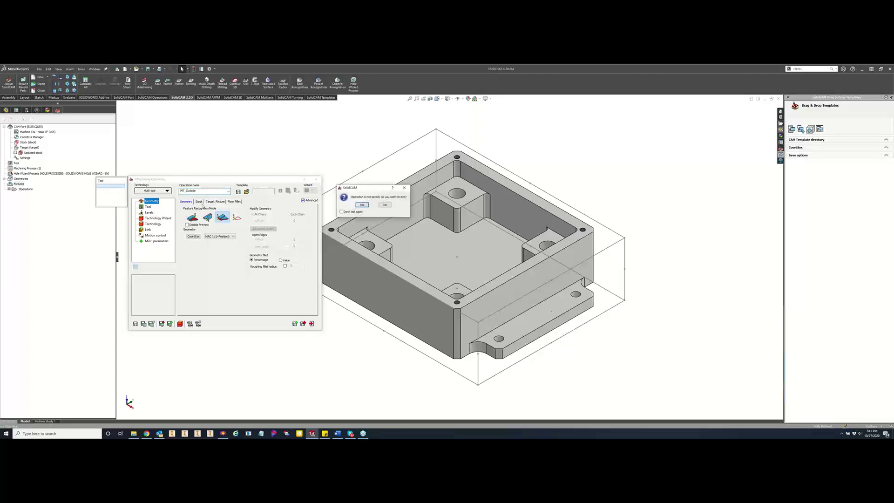
{"action": "left_click", "coordinate": [358, 208]}
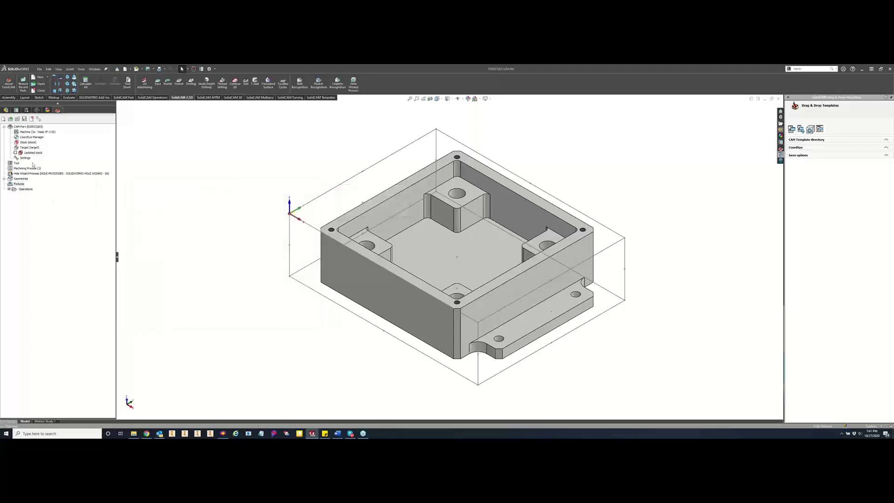
- Open EXERCISE5's milling part data and examine the materials offered in the iMachining material database
{"action": "double_click", "coordinate": [30, 127]}
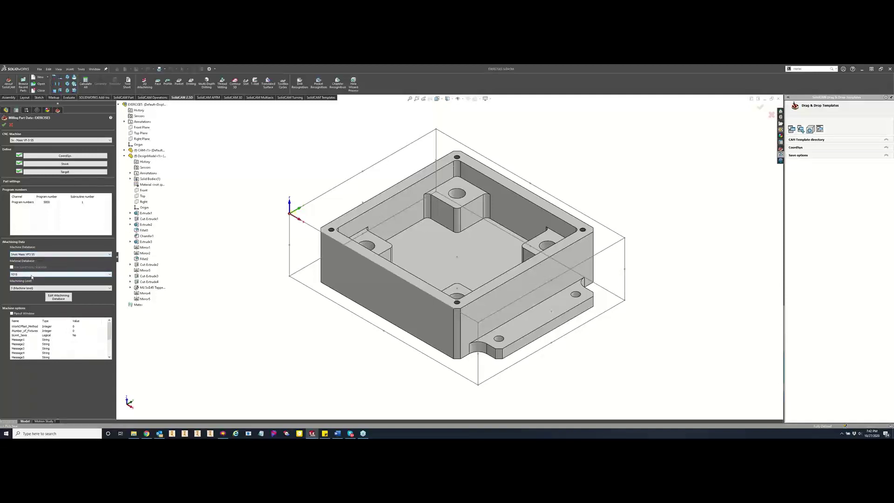
{"action": "left_click", "coordinate": [33, 275]}
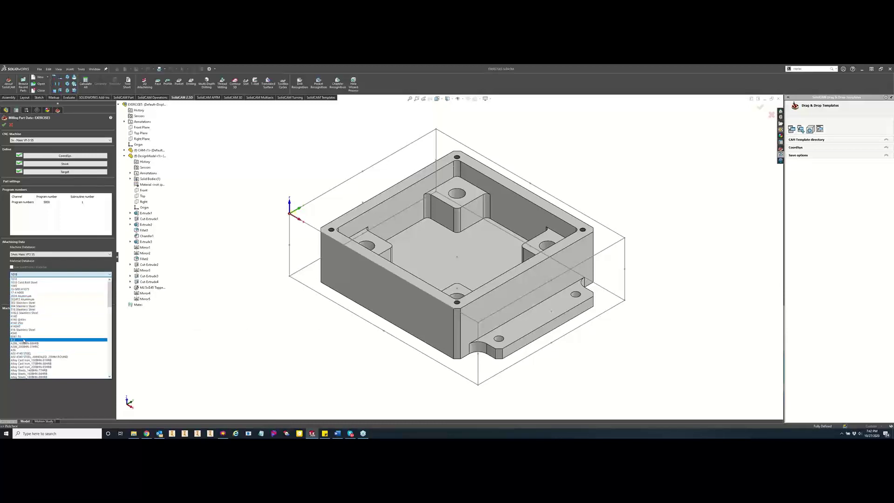
{"action": "scroll", "coordinate": [67, 305], "scroll_direction": "down", "scroll_amount": 4}
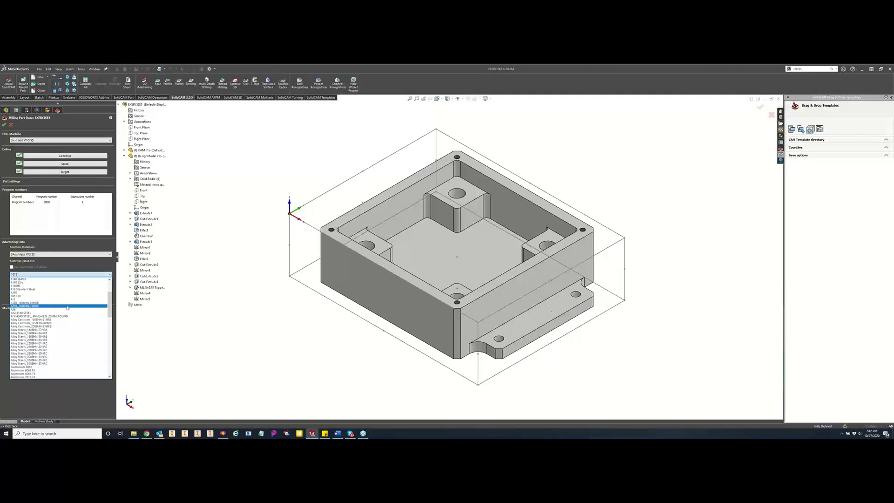
{"action": "scroll", "coordinate": [53, 319], "scroll_direction": "down", "scroll_amount": 2}
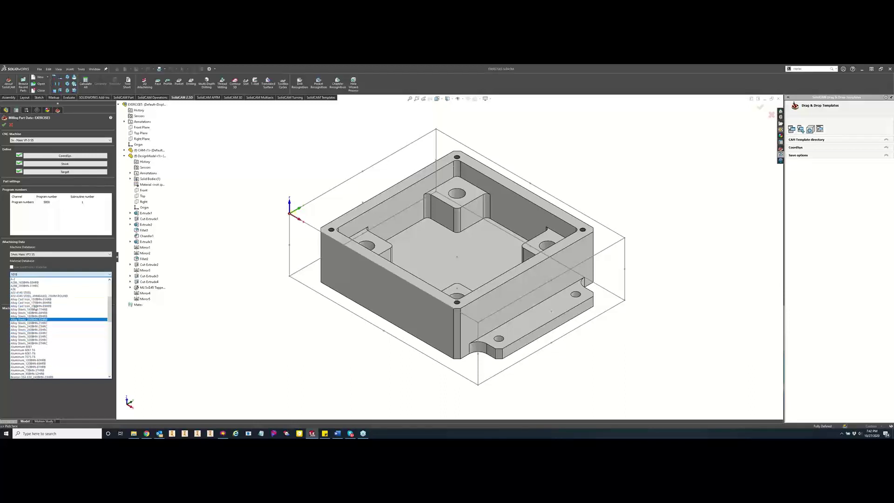
{"action": "scroll", "coordinate": [35, 307], "scroll_direction": "down", "scroll_amount": 3}
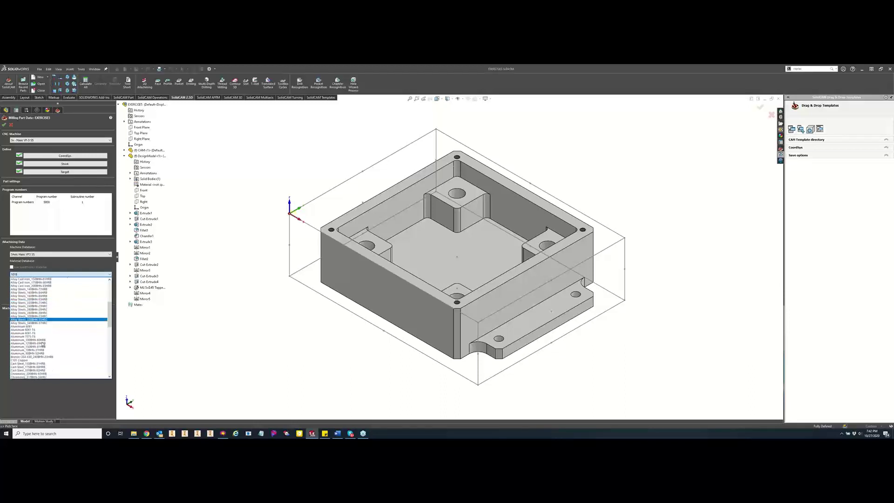
- Switch to the Chrome browser and open matweb.com
{"action": "left_click", "coordinate": [148, 433]}
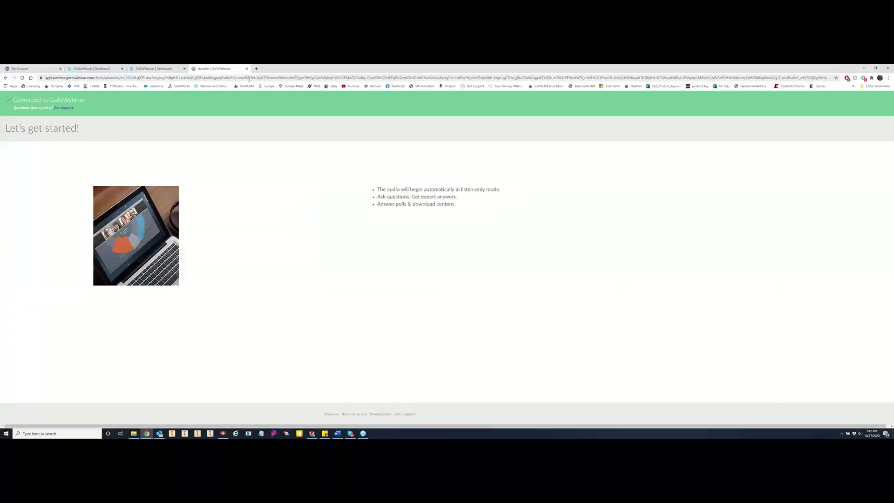
{"action": "left_click", "coordinate": [249, 78]}
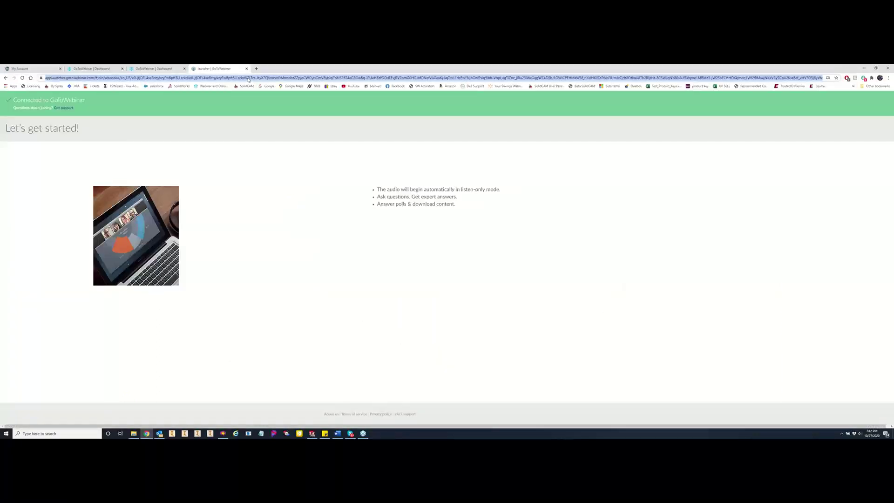
{"action": "type", "text": "wetweb.com"}
{"action": "key", "text": "Return"}
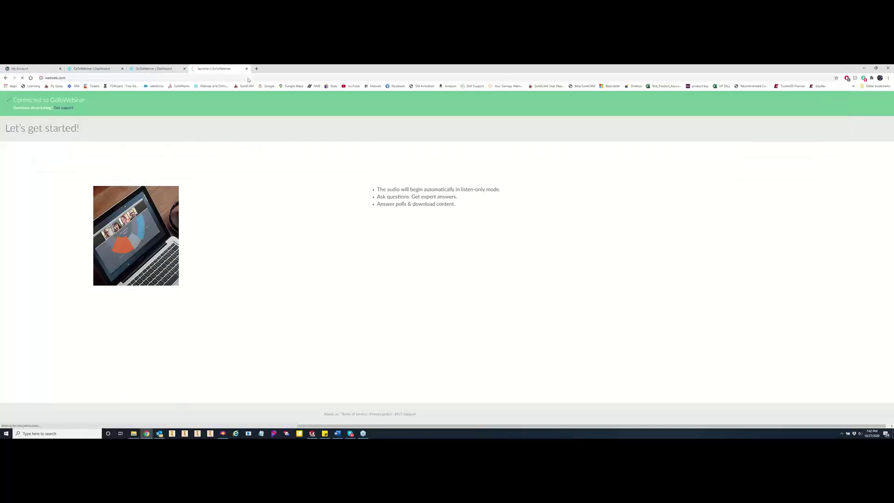
{"action": "left_click", "coordinate": [48, 78]}
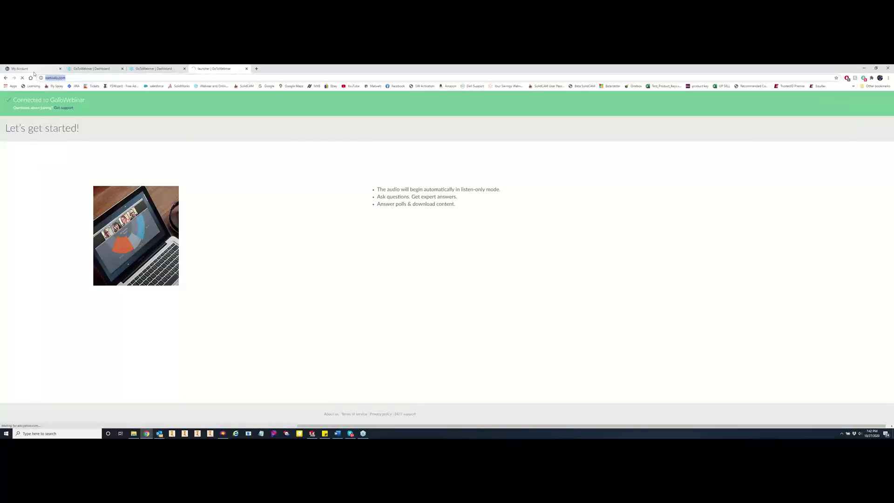
{"action": "type", "text": "mat"}
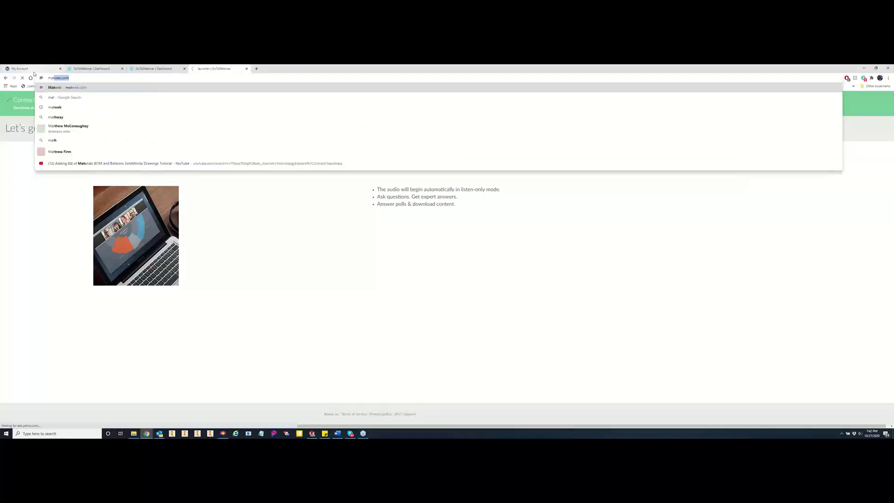
{"action": "key", "text": "Return"}
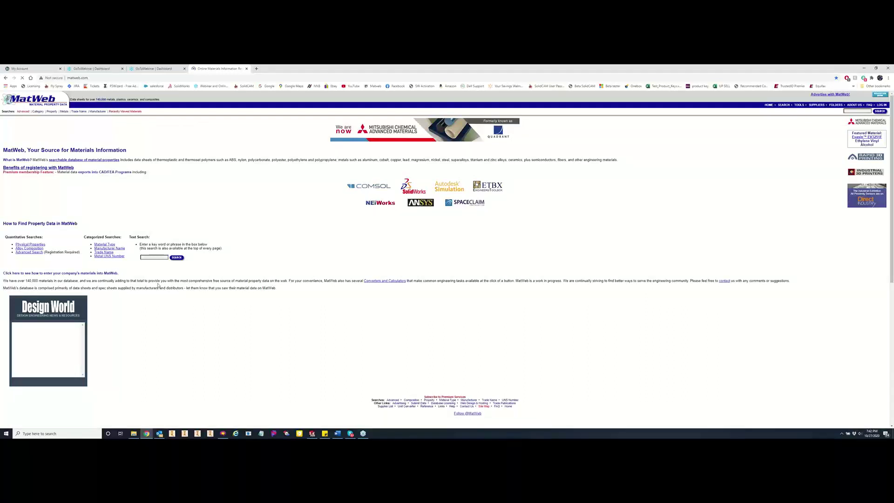
- Search MatWeb's material database for 6061
{"action": "left_click", "coordinate": [151, 255]}
{"action": "type", "text": "606"}
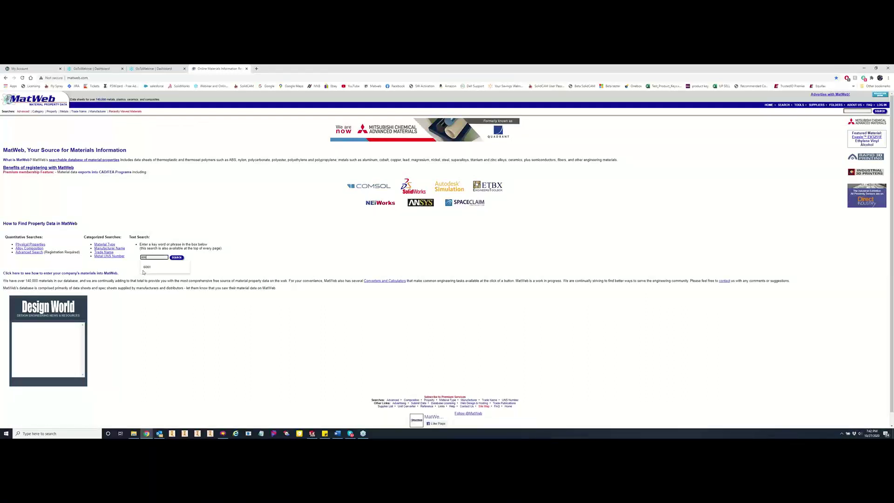
{"action": "left_click", "coordinate": [144, 269]}
{"action": "left_click", "coordinate": [177, 258]}
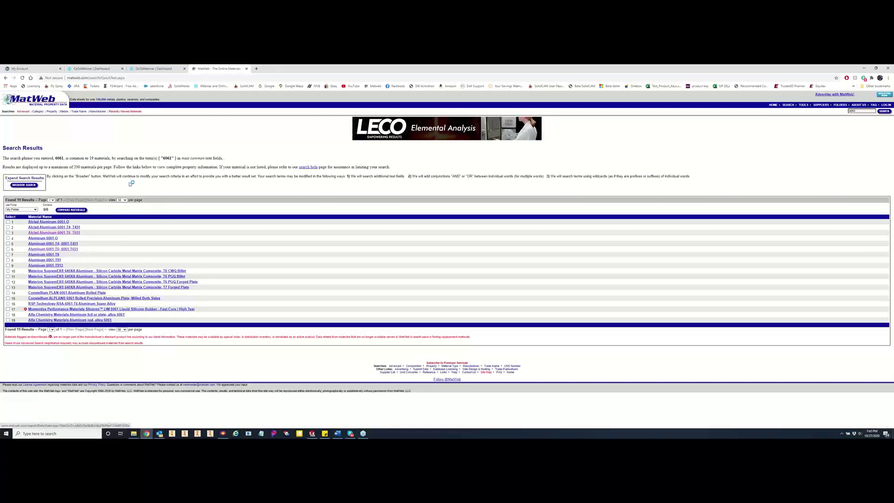
- Search MatWeb for 1018 and examine the data sheet for AISI 1018 Steel, cold drawn
{"action": "left_click", "coordinate": [6, 78]}
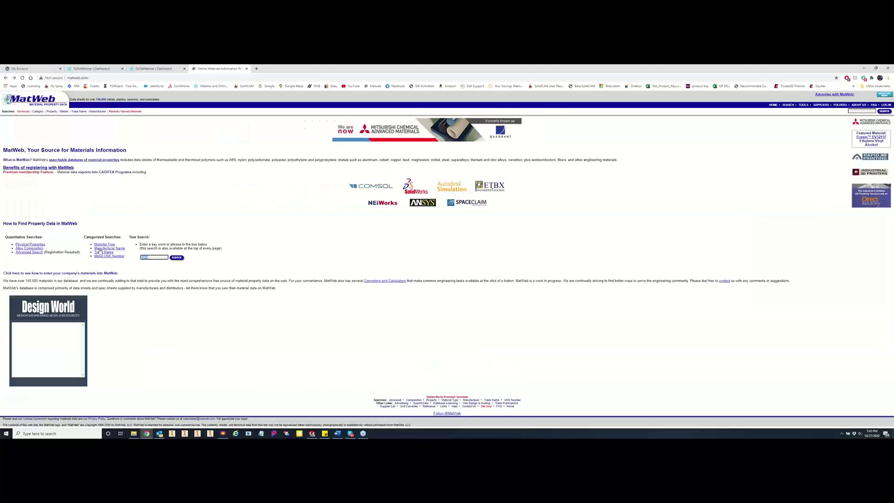
{"action": "type", "text": "1018"}
{"action": "key", "text": "Return"}
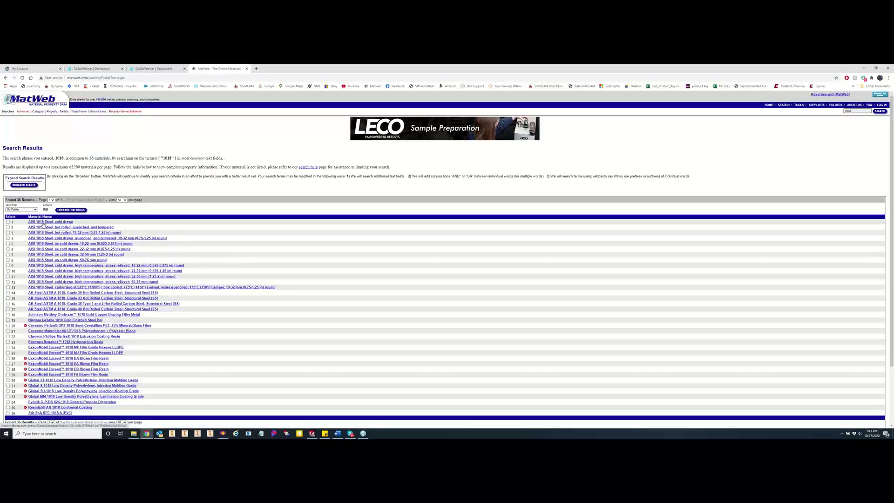
{"action": "left_click", "coordinate": [44, 222]}
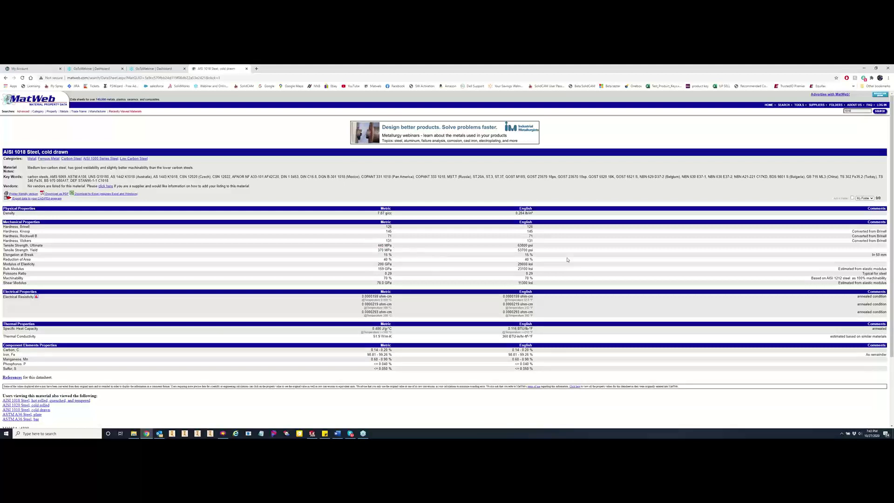
- Switch back to SolidCAM and browse the iMachining database down to the grouped materials
{"action": "left_click", "coordinate": [865, 68]}
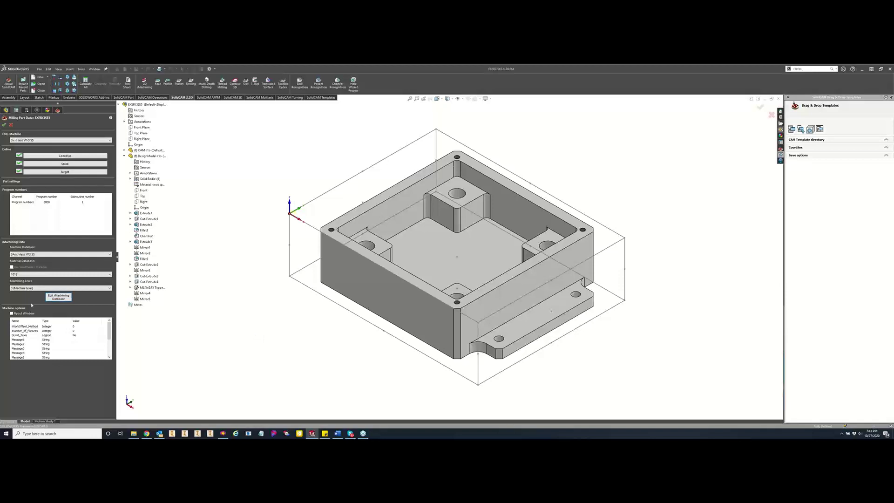
{"action": "left_click", "coordinate": [59, 297]}
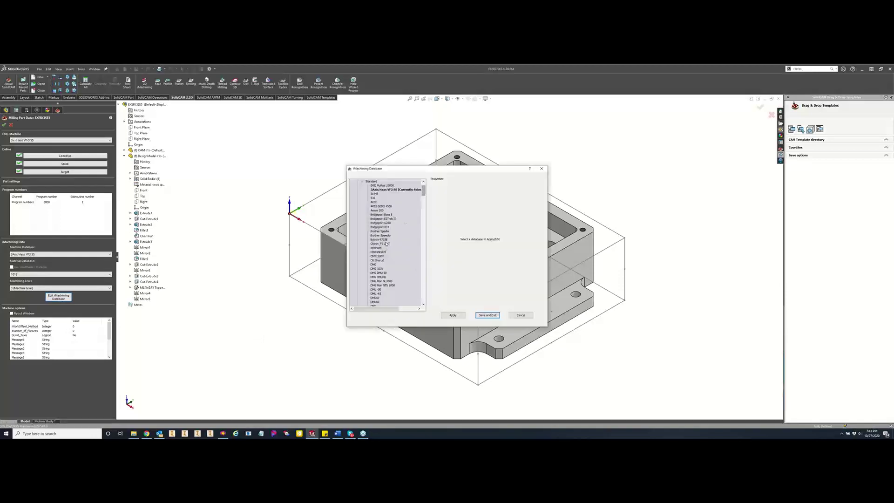
{"action": "right_click", "coordinate": [391, 284]}
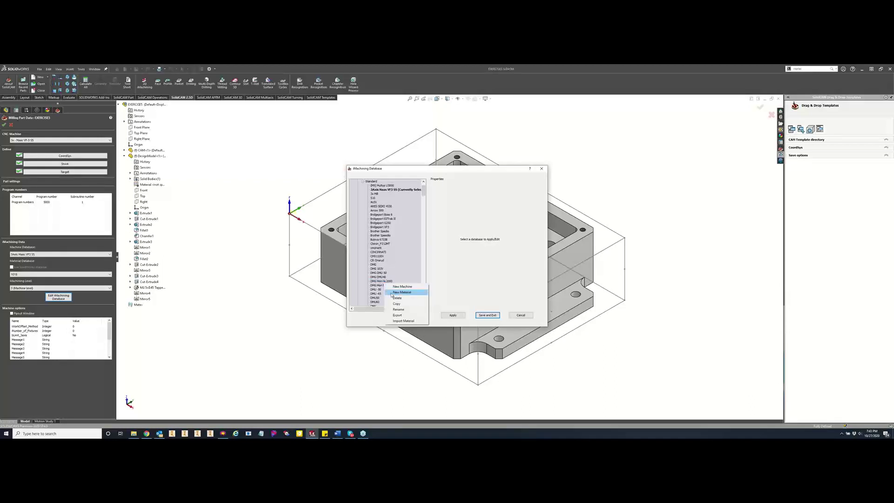
{"action": "left_click", "coordinate": [392, 293]}
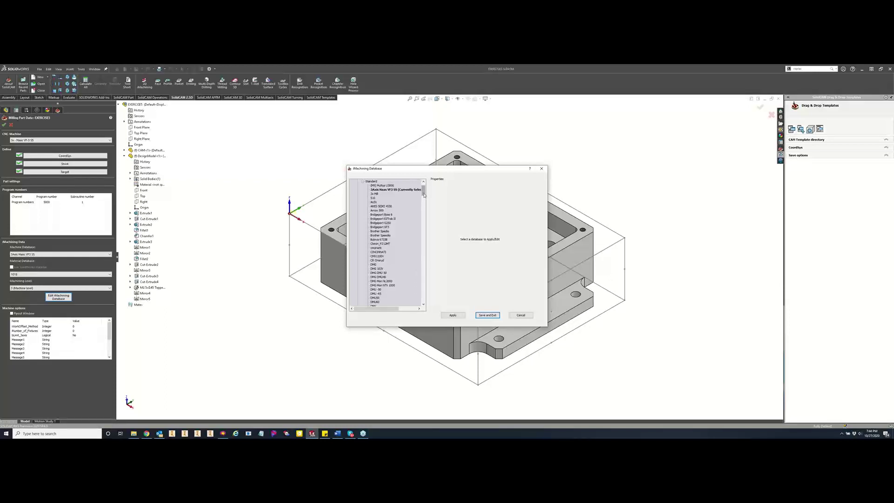
{"action": "scroll", "coordinate": [381, 259], "scroll_direction": "down", "scroll_amount": 20}
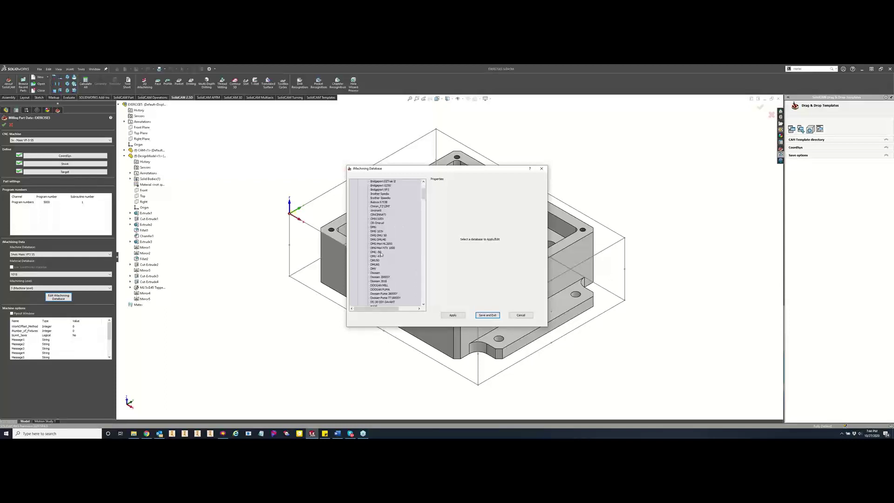
{"action": "scroll", "coordinate": [383, 256], "scroll_direction": "down", "scroll_amount": 20}
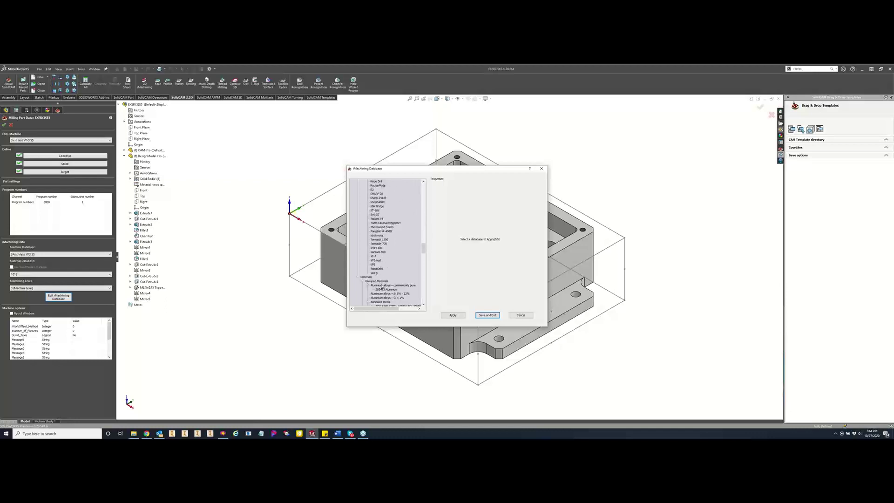
- Try adding a new material under the commercially pure aluminum alloys, opening its ultimate tensile strength for entry, and discard the database edits
{"action": "right_click", "coordinate": [387, 284]}
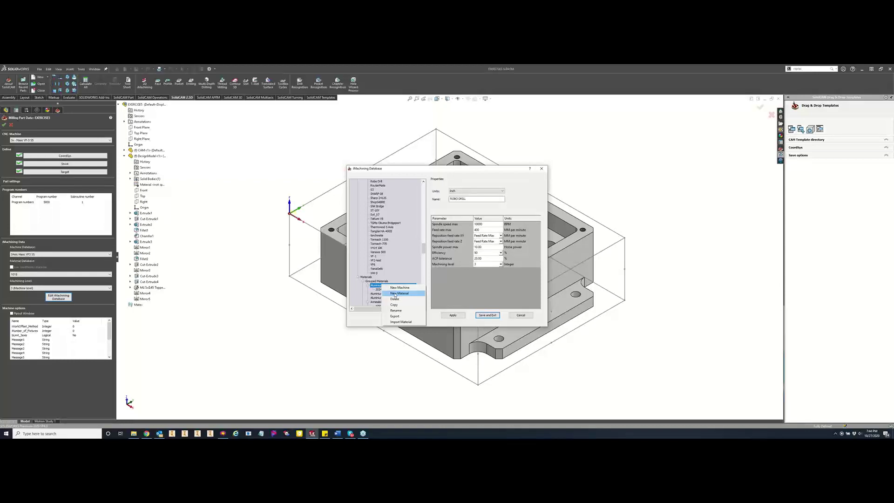
{"action": "left_click", "coordinate": [394, 293]}
{"action": "left_click_drag", "start_coordinate": [484, 199], "coordinate": [449, 199]}
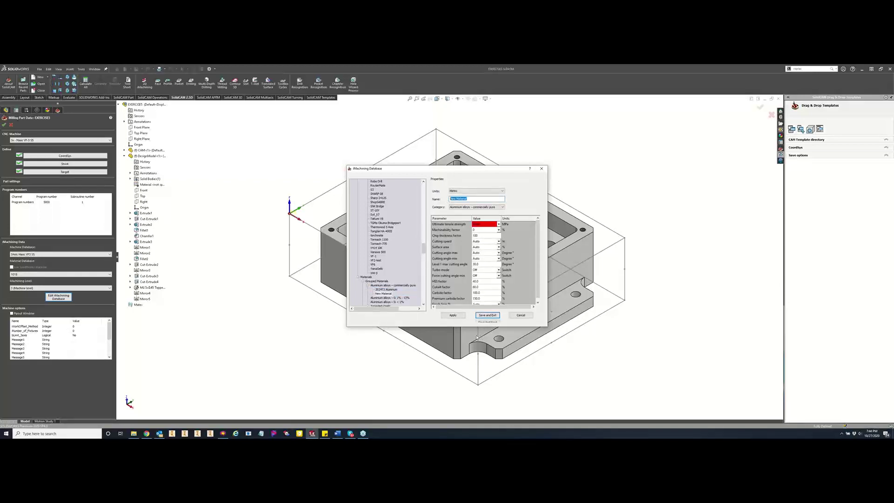
{"action": "left_click", "coordinate": [485, 226]}
{"action": "left_click", "coordinate": [484, 226]}
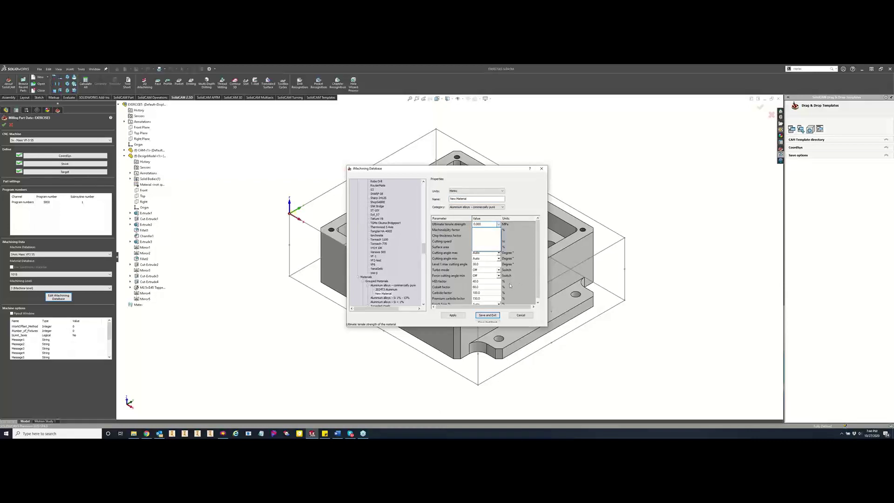
{"action": "left_click", "coordinate": [527, 321]}
{"action": "left_click", "coordinate": [521, 316]}
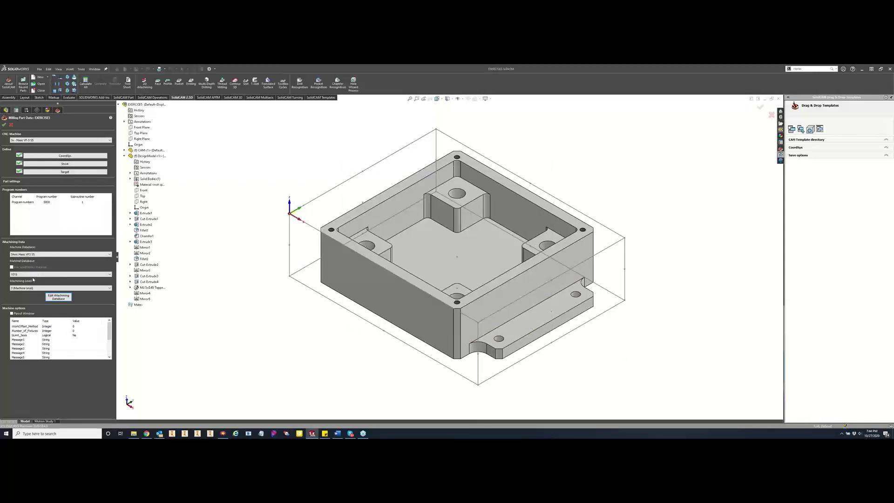
- Accept the part data and start a multi-tool iMachining operation using the outside feature recognition mode
{"action": "left_click", "coordinate": [5, 124]}
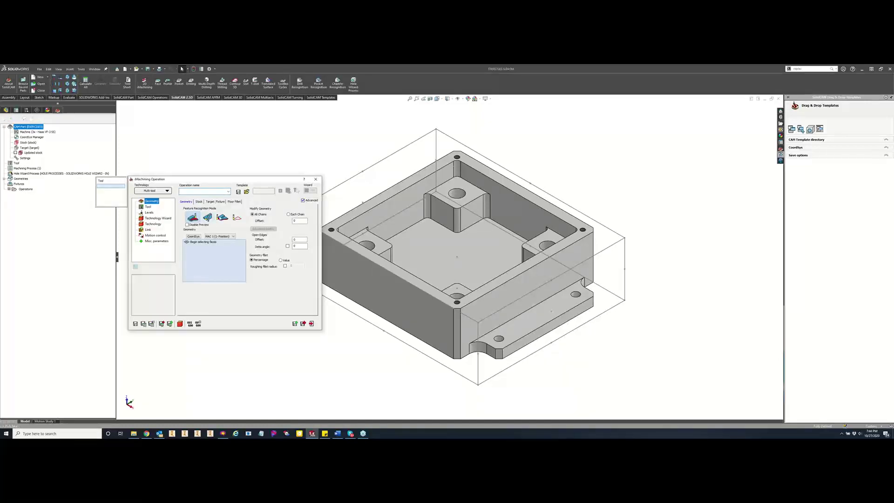
{"action": "left_click", "coordinate": [220, 218]}
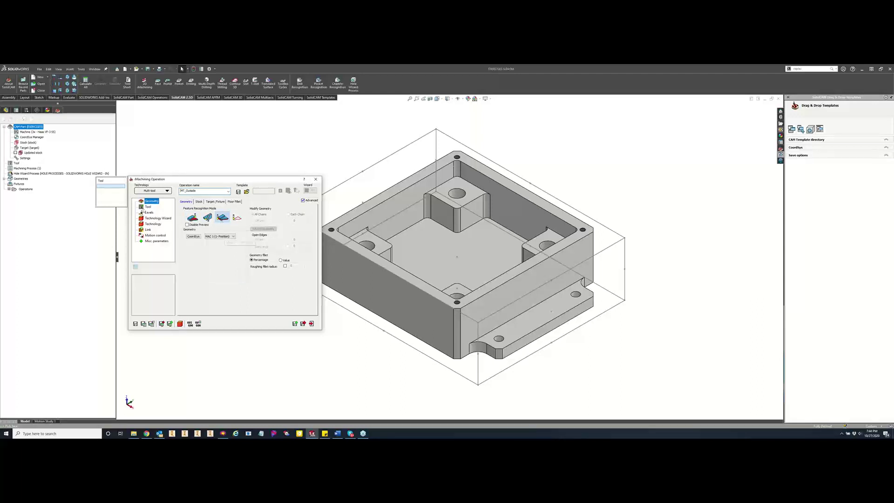
- Assign the 20 mm end mill T2 to the operation, with Premium Carbide as its tool material
{"action": "left_click", "coordinate": [148, 207]}
{"action": "left_click", "coordinate": [186, 216]}
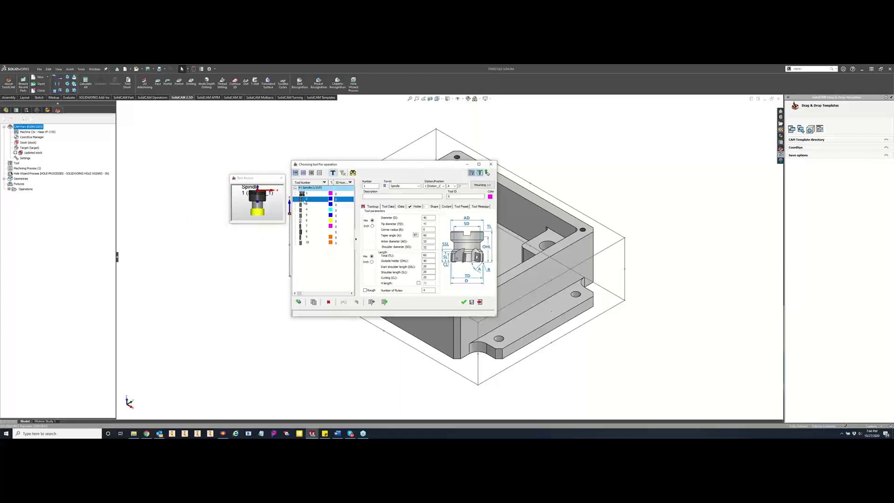
{"action": "left_click", "coordinate": [304, 198]}
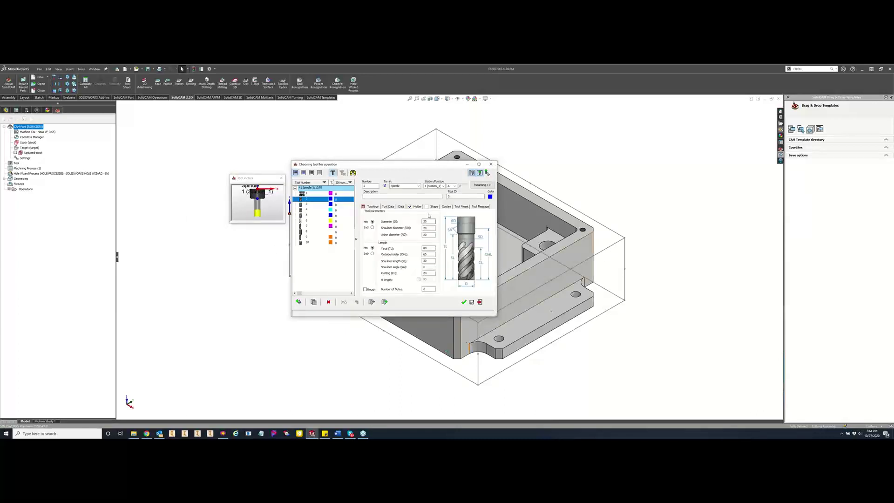
{"action": "left_click", "coordinate": [401, 206]}
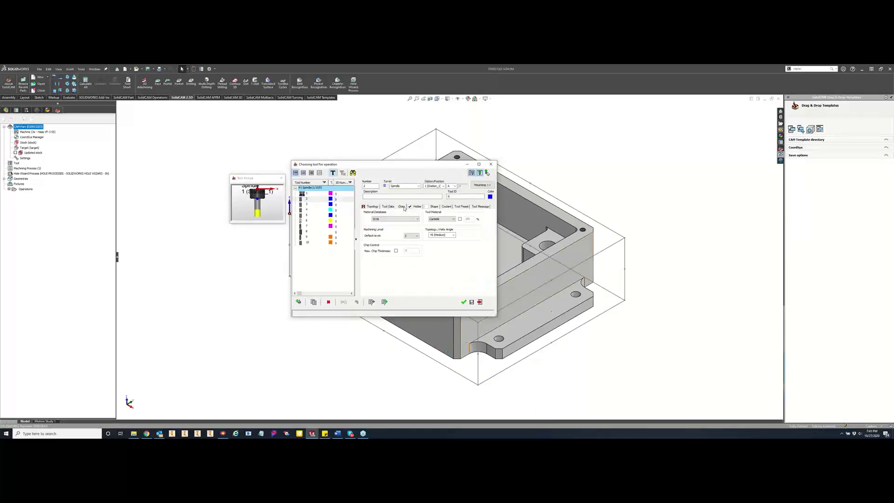
{"action": "left_click", "coordinate": [443, 219]}
{"action": "left_click", "coordinate": [442, 234]}
{"action": "left_click", "coordinate": [464, 303]}
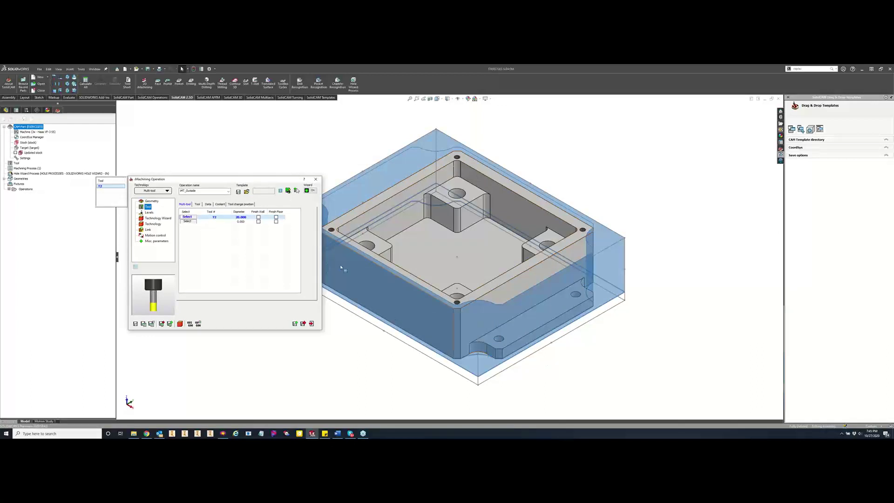
- Enable wall finishing for T2 and add end mill T4 as a second tool that also finishes the walls
{"action": "left_click", "coordinate": [258, 217]}
{"action": "left_click", "coordinate": [259, 221]}
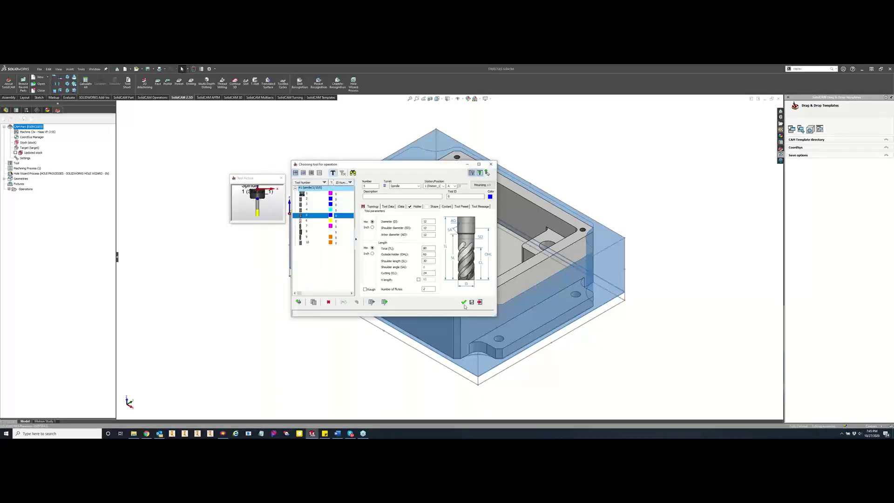
{"action": "left_click", "coordinate": [308, 210]}
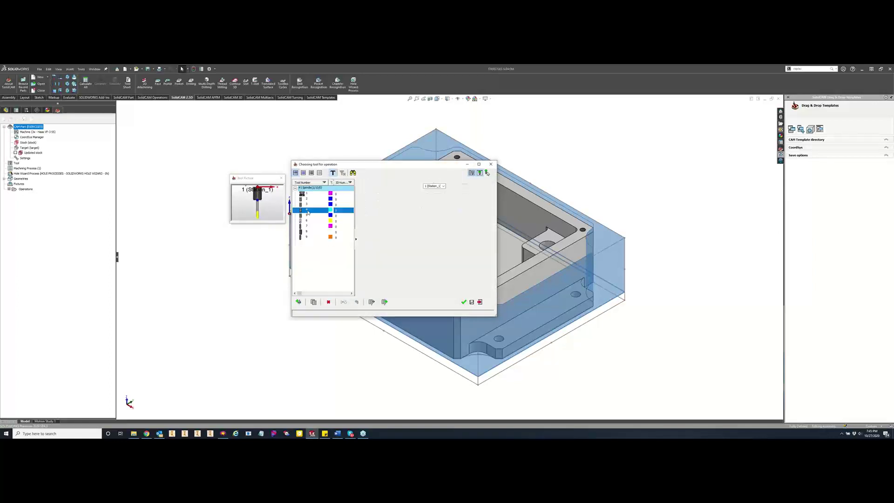
{"action": "left_click", "coordinate": [463, 302]}
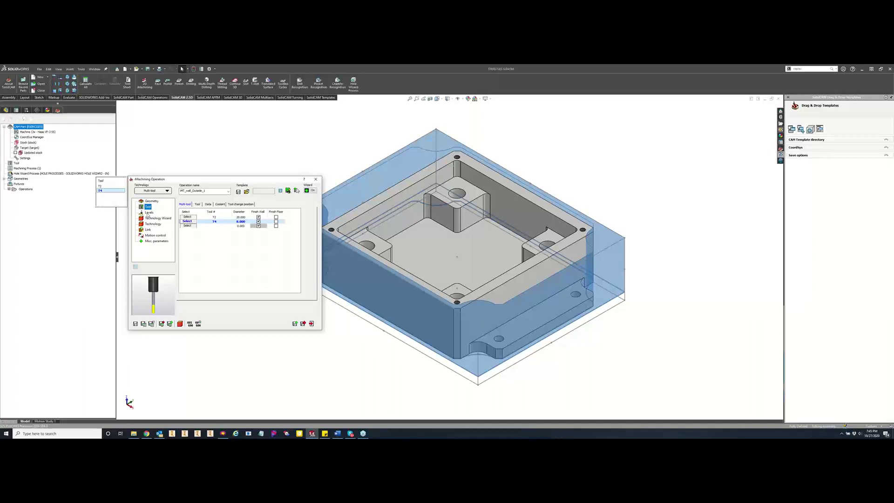
- Enter a negative delta for the pocket depth to extend the outside cut below the part's bottom face
{"action": "left_click", "coordinate": [148, 213]}
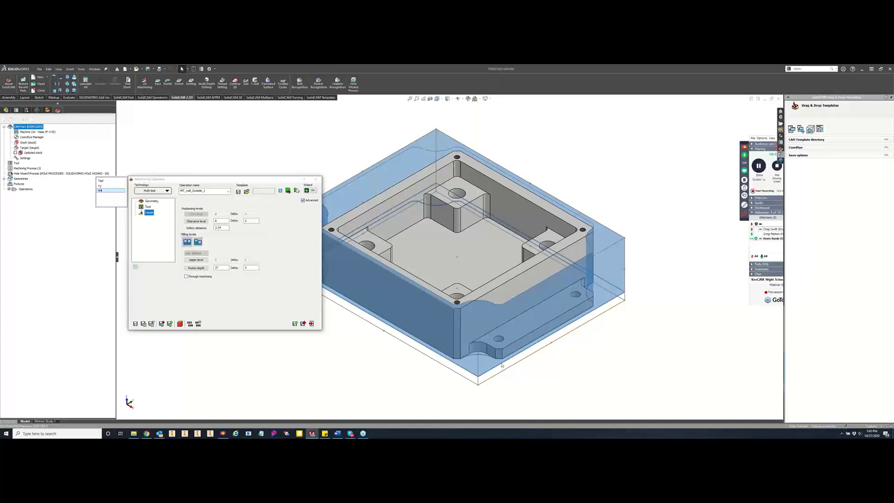
{"action": "middle_click_drag", "start_coordinate": [513, 369], "coordinate": [626, 300]}
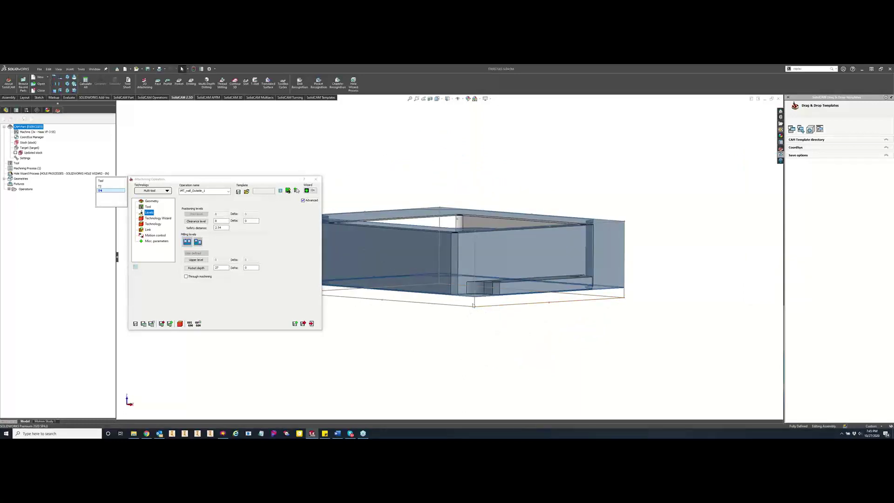
{"action": "scroll", "coordinate": [477, 299], "scroll_direction": "down", "scroll_amount": 2}
{"action": "scroll", "coordinate": [478, 299], "scroll_direction": "down", "scroll_amount": 2}
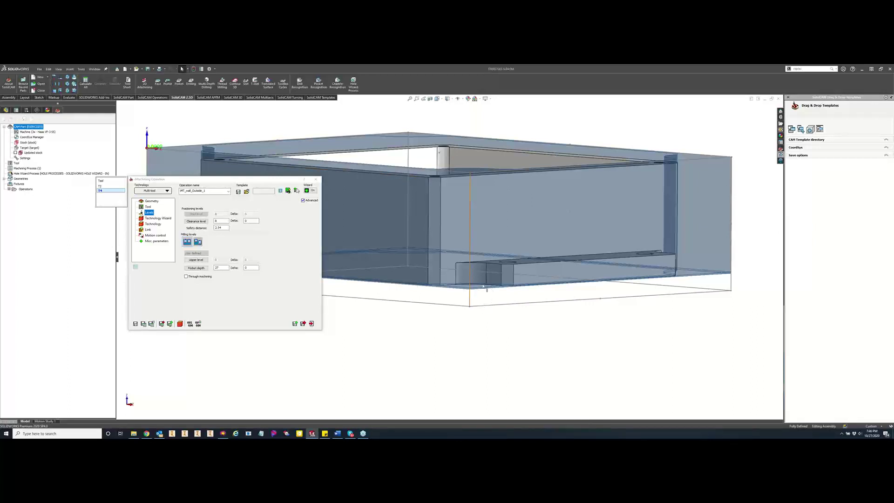
{"action": "left_click", "coordinate": [251, 268]}
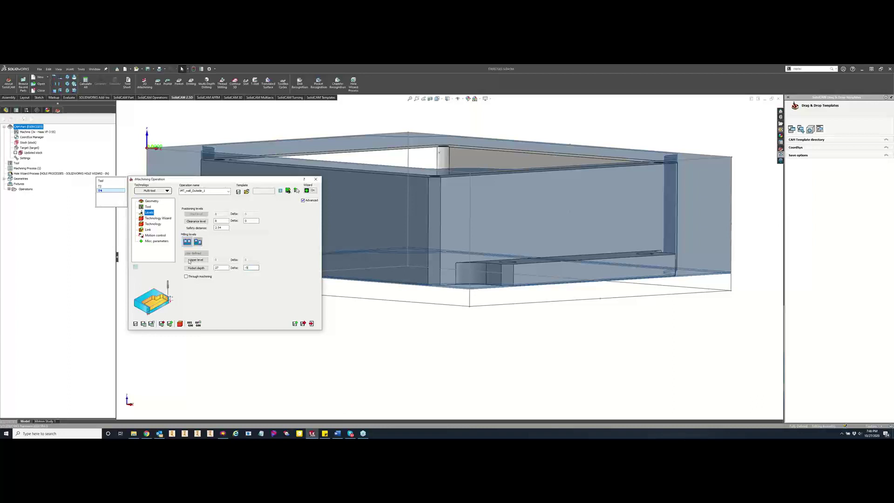
- Set the machining level to 8 for T2 and 4 for T4, reviewing T2's cutting conditions
{"action": "left_click", "coordinate": [158, 218]}
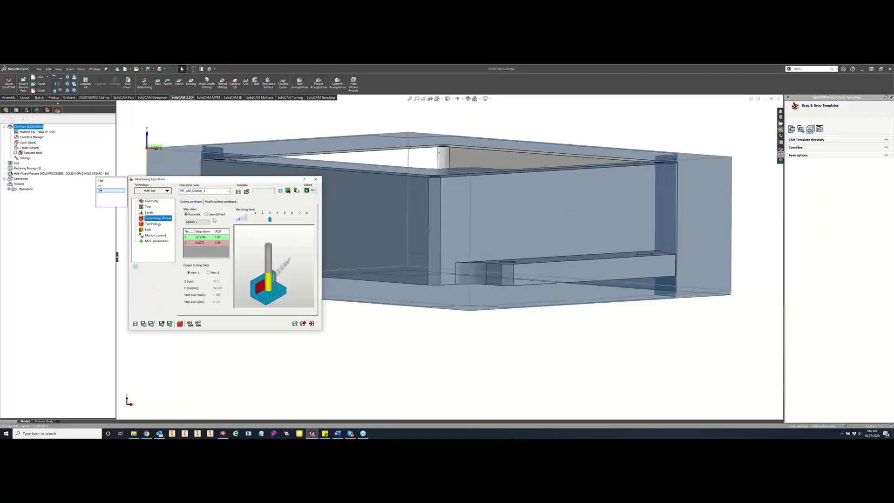
{"action": "left_click", "coordinate": [111, 186]}
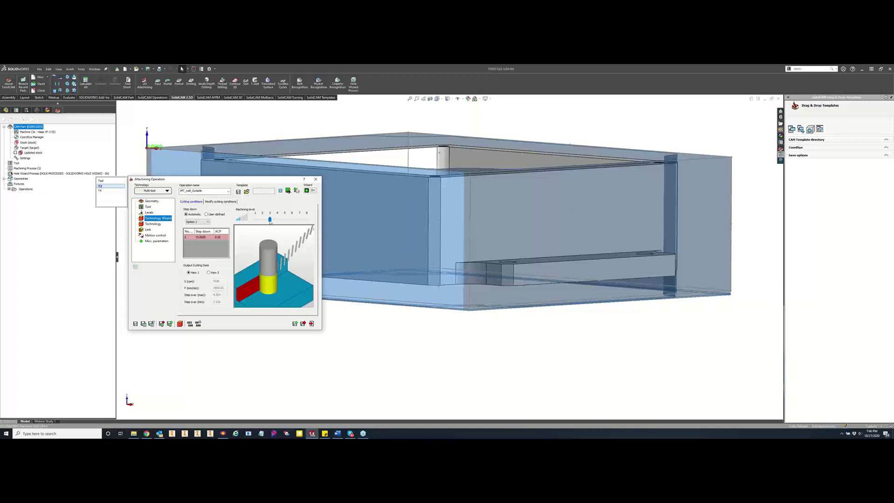
{"action": "left_click_drag", "start_coordinate": [270, 219], "coordinate": [307, 219]}
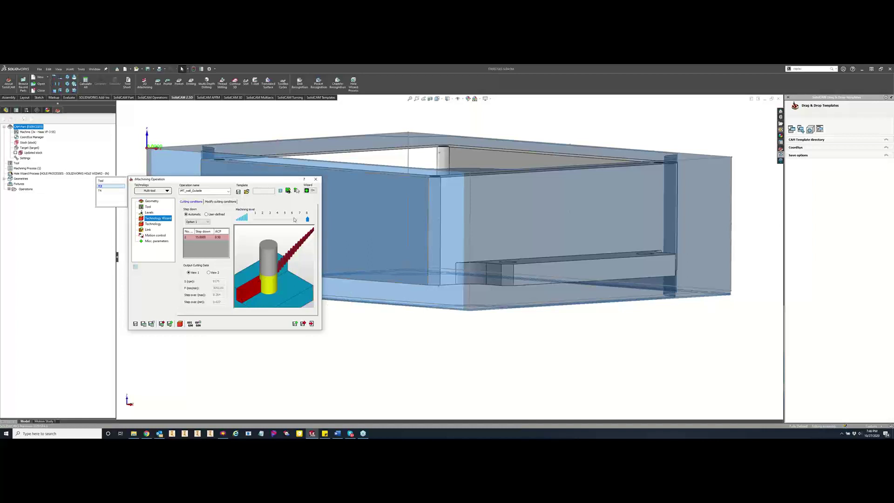
{"action": "left_click", "coordinate": [218, 201]}
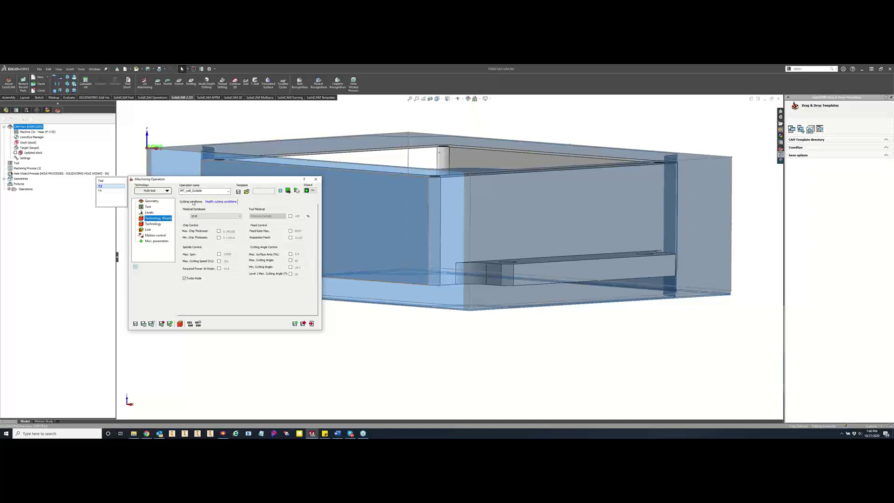
{"action": "left_click", "coordinate": [192, 202]}
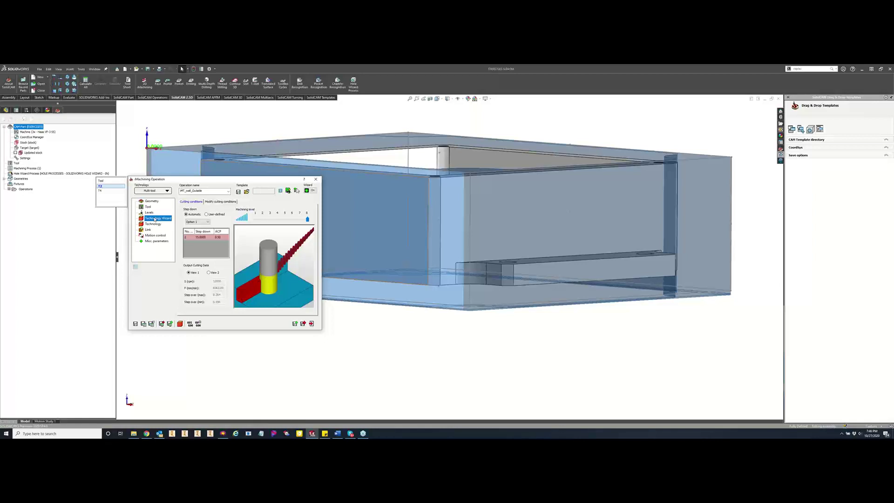
{"action": "left_click", "coordinate": [112, 192]}
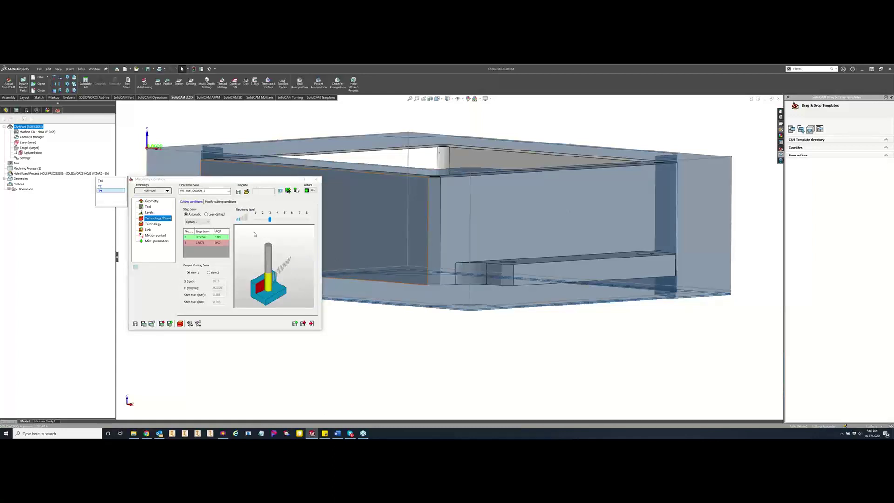
{"action": "left_click_drag", "start_coordinate": [270, 219], "coordinate": [280, 223]}
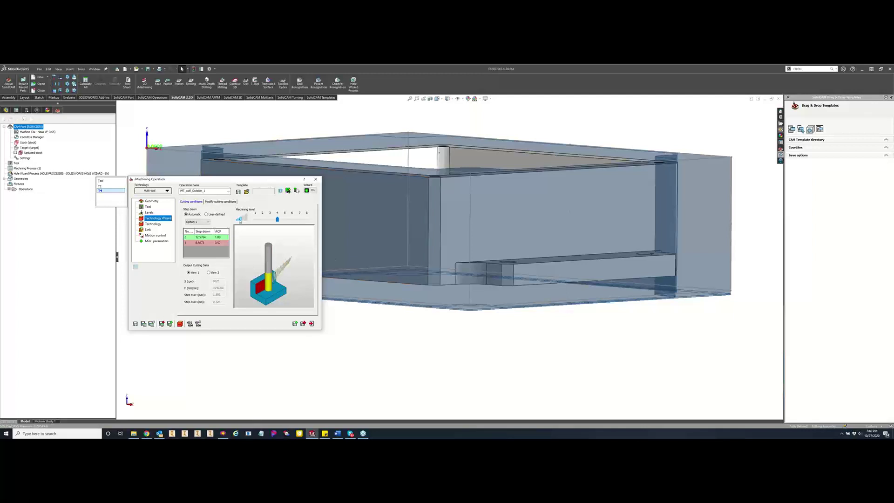
- Enable wall compensation for T2, and calculate the outside operation with a brief look at its simulation
{"action": "left_click", "coordinate": [154, 224]}
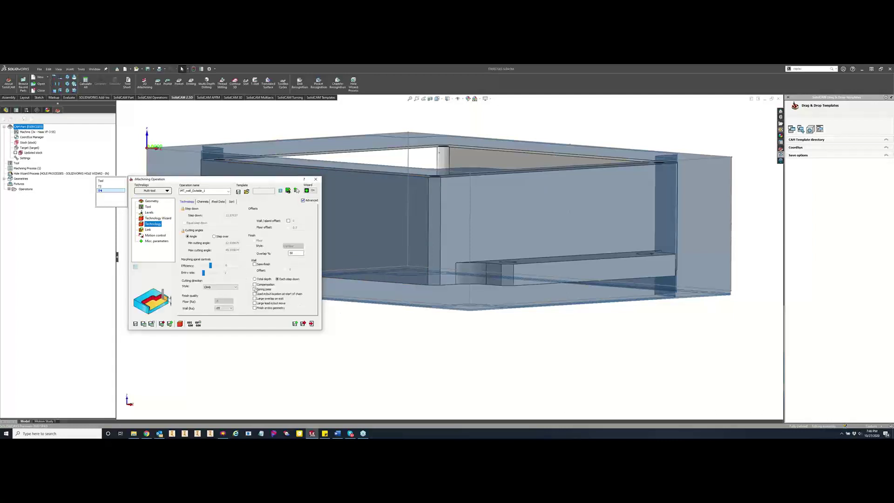
{"action": "left_click", "coordinate": [114, 187]}
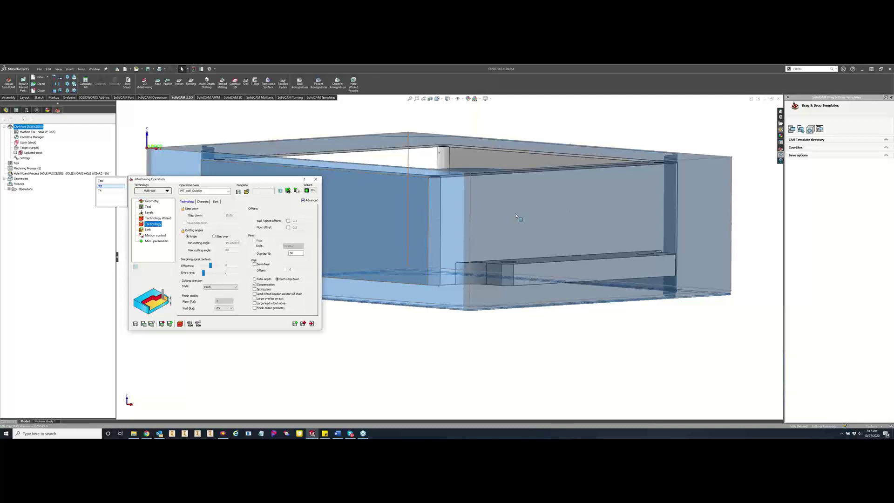
{"action": "middle_click_drag", "start_coordinate": [515, 211], "coordinate": [511, 275]}
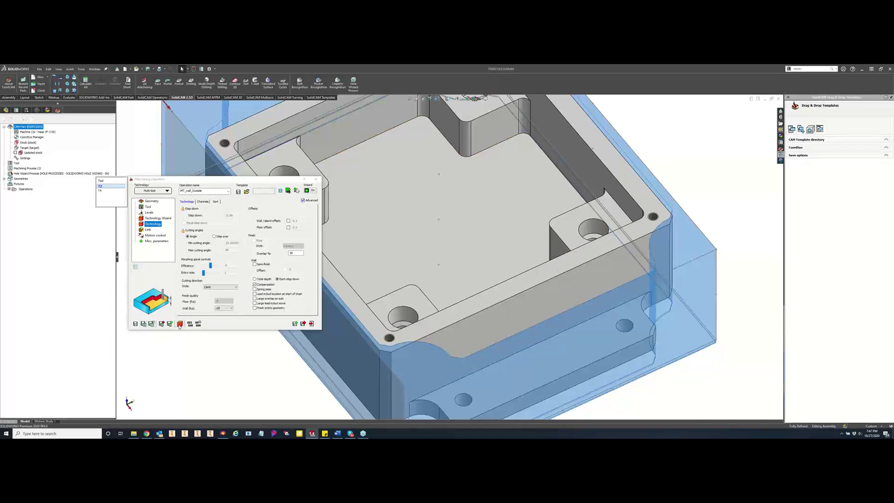
{"action": "left_click", "coordinate": [179, 325]}
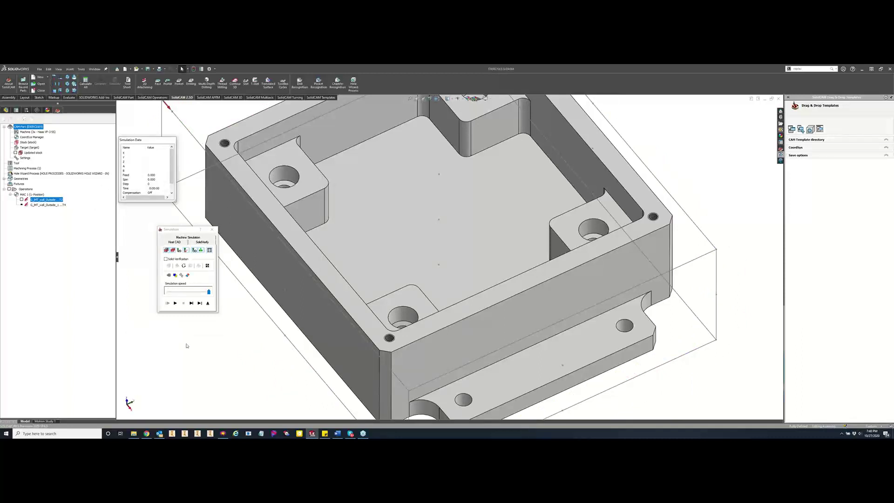
{"action": "left_click", "coordinate": [212, 230]}
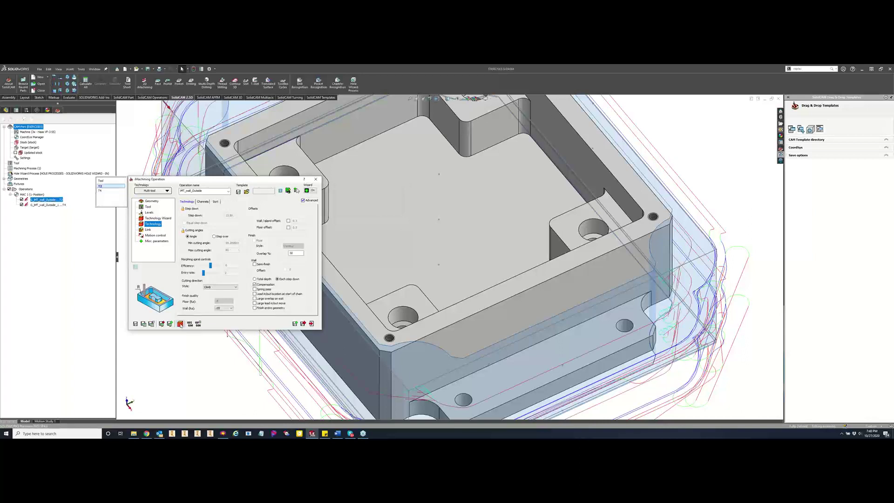
- Simulate the T2 and T4 outside operations in SolidVerify, inspect the machined stock, and exit the simulation
{"action": "left_click", "coordinate": [180, 323]}
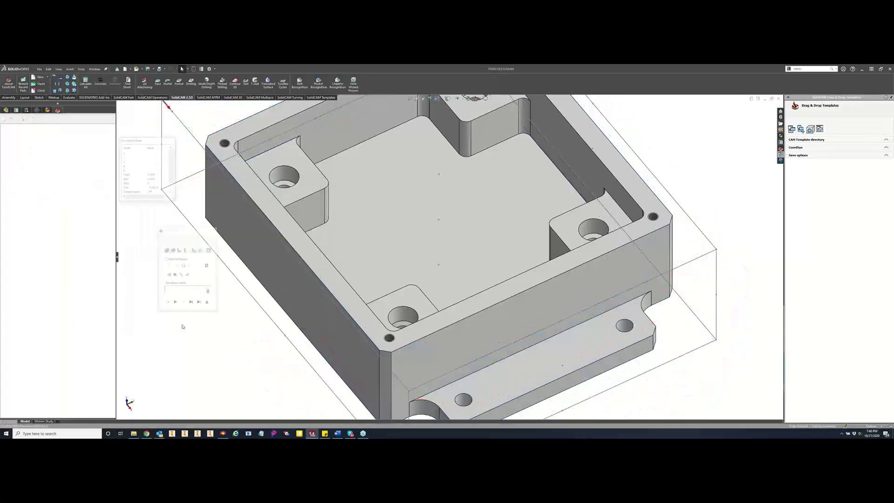
{"action": "left_click", "coordinate": [202, 242]}
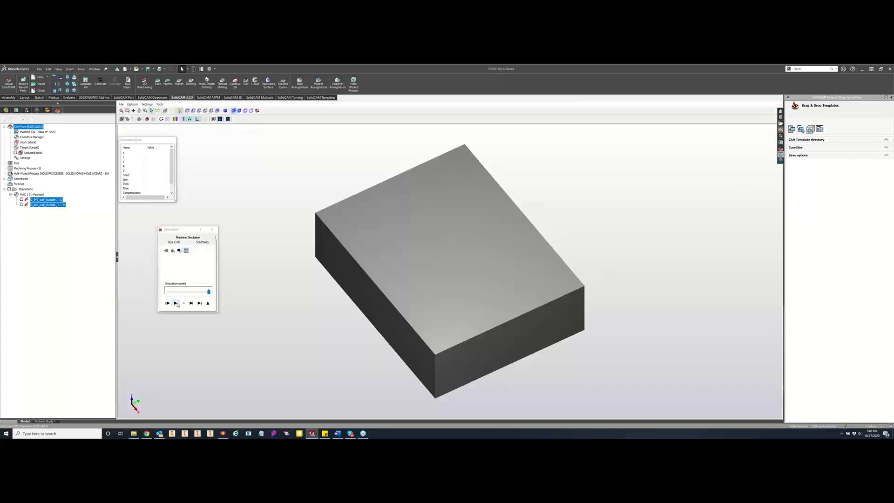
{"action": "left_click", "coordinate": [175, 303]}
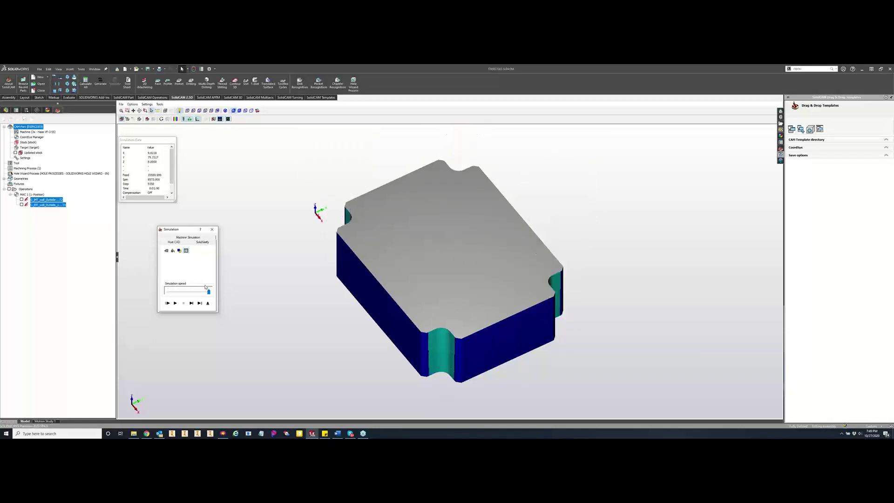
{"action": "middle_click_drag", "start_coordinate": [413, 286], "coordinate": [318, 266]}
{"action": "left_click", "coordinate": [212, 229]}
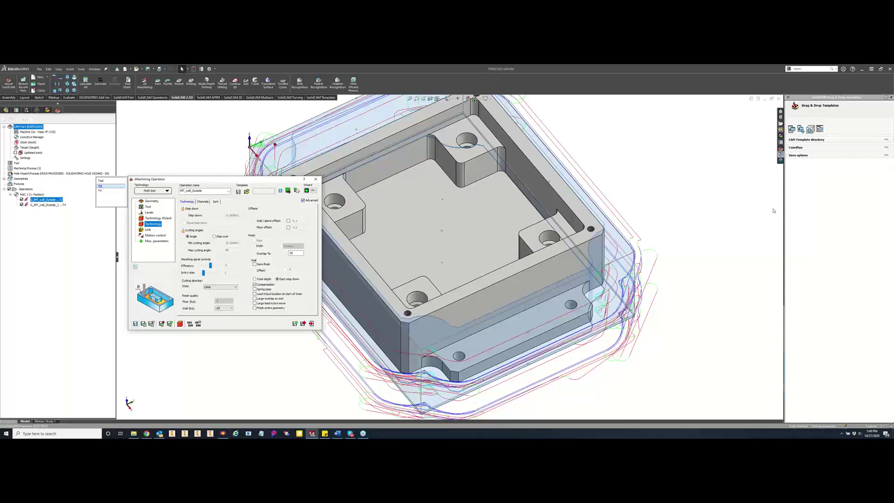
{"action": "left_click", "coordinate": [751, 277]}
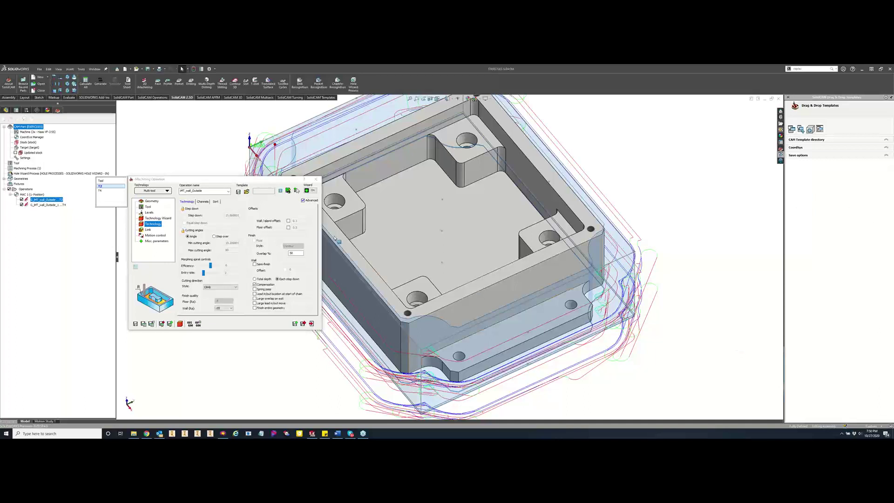
{"action": "left_click", "coordinate": [224, 183]}
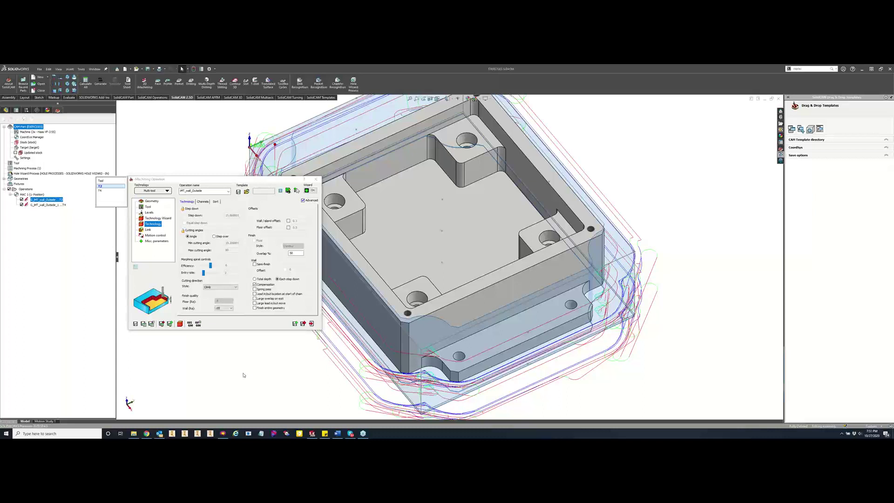
- Switch to Chrome, load the SolidCAM website in place of the second dashboard page, and go to its support Documentation page
{"action": "left_click", "coordinate": [147, 434]}
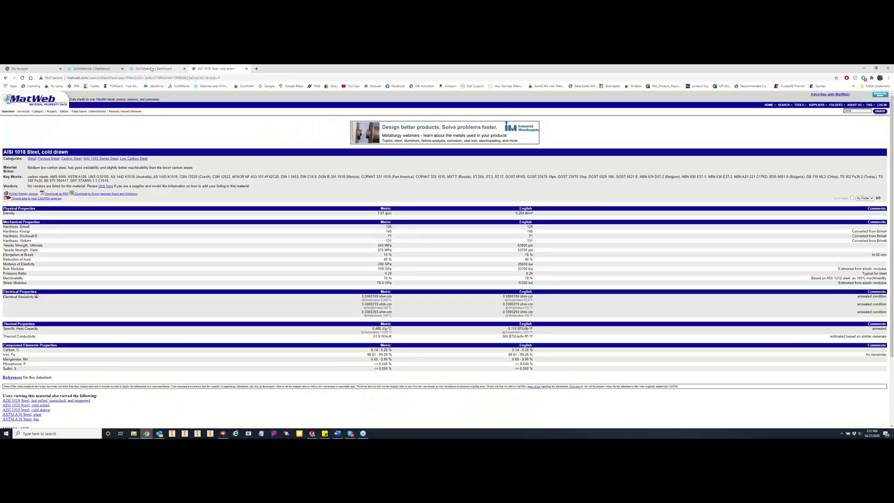
{"action": "left_click", "coordinate": [151, 69]}
{"action": "left_click", "coordinate": [245, 86]}
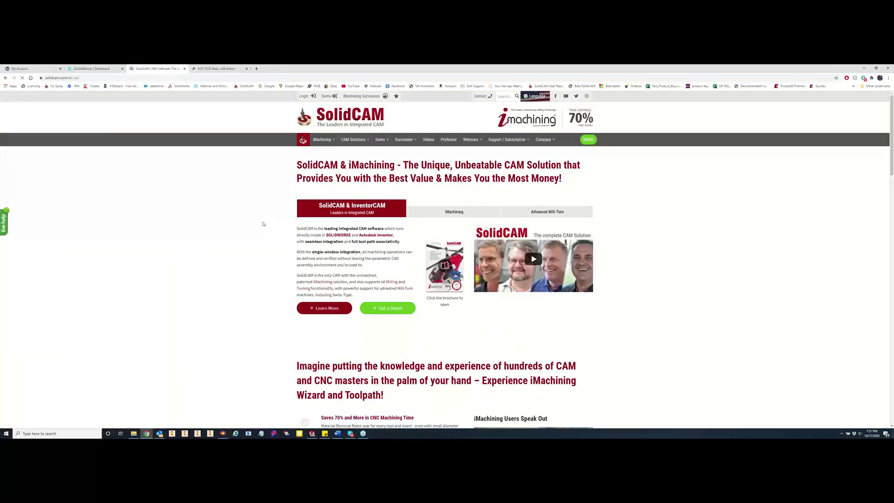
{"action": "scroll", "coordinate": [666, 334], "scroll_direction": "down", "scroll_amount": 1}
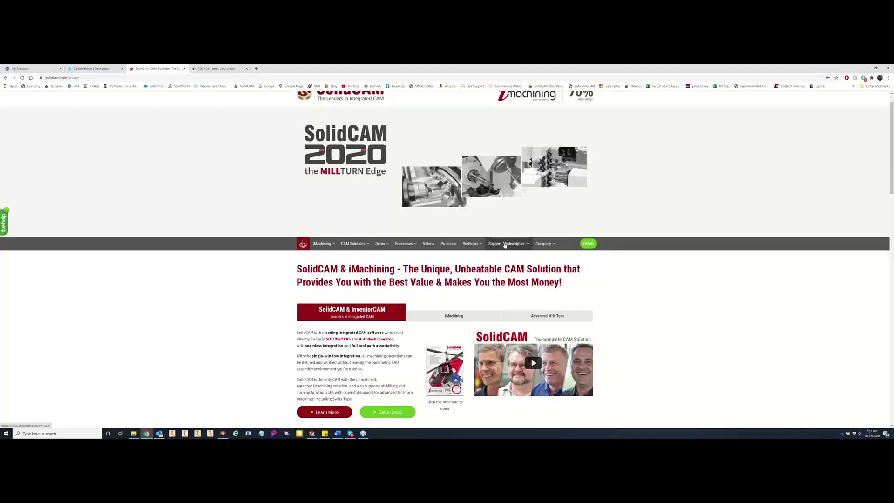
{"action": "mouse_move", "coordinate": [505, 245]}
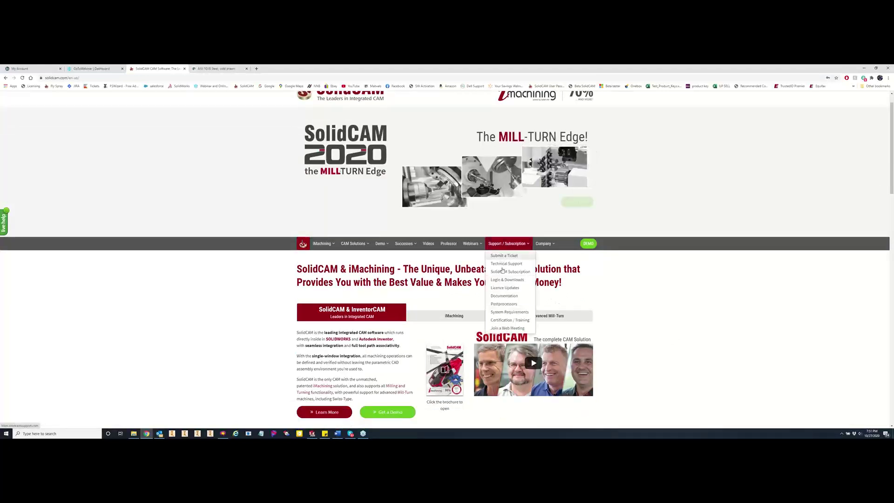
{"action": "left_click", "coordinate": [503, 297]}
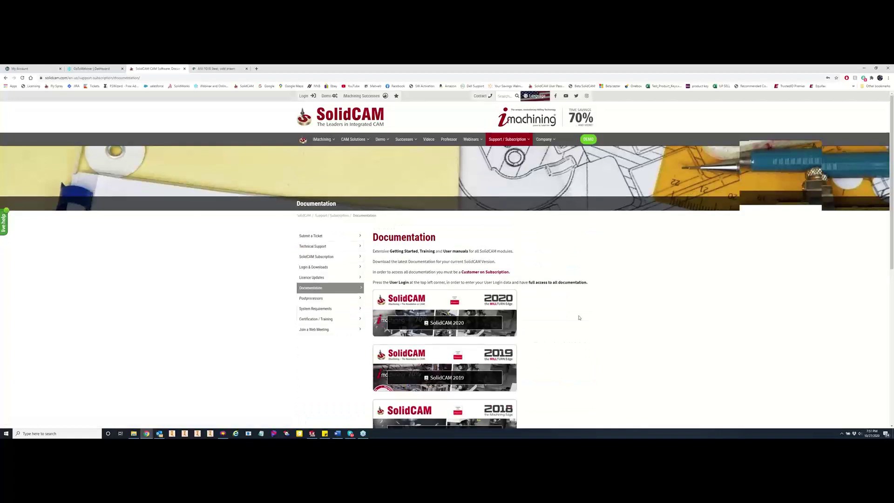
- Open the SolidCAM 2020 documentation from the list of versions
{"action": "scroll", "coordinate": [540, 289], "scroll_direction": "down", "scroll_amount": 2}
{"action": "scroll", "coordinate": [565, 283], "scroll_direction": "down", "scroll_amount": 2}
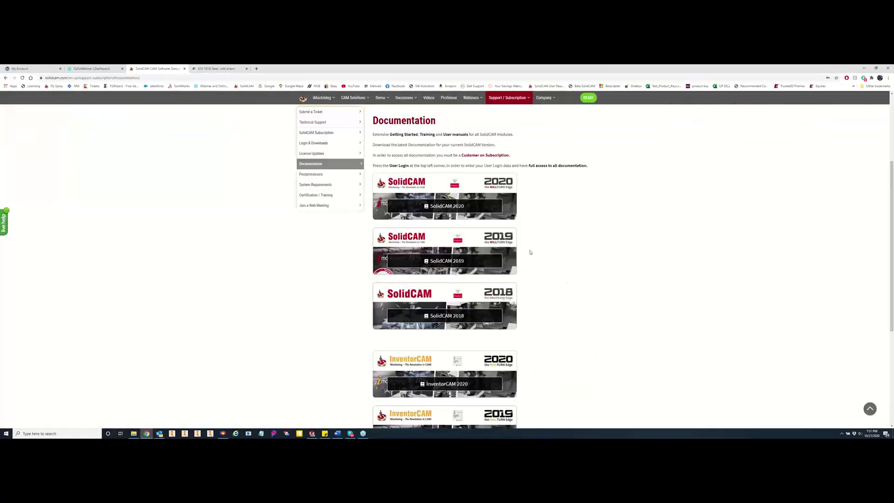
{"action": "scroll", "coordinate": [496, 375], "scroll_direction": "down", "scroll_amount": 1}
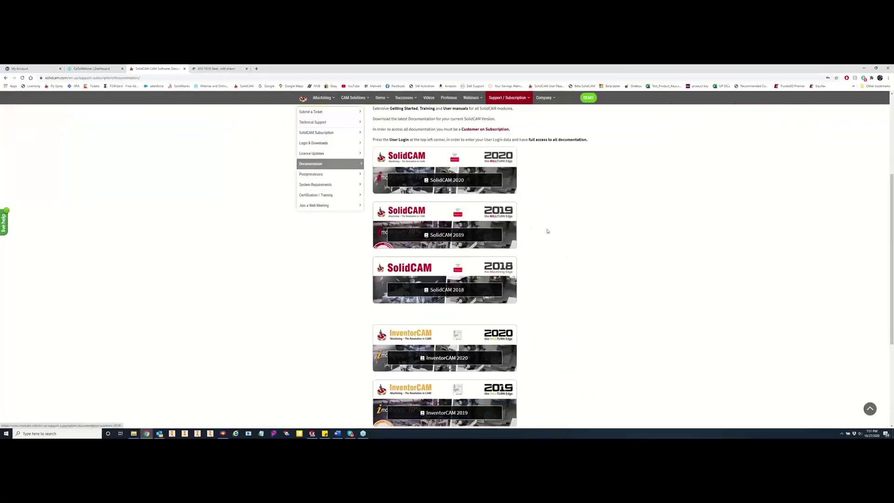
{"action": "left_click", "coordinate": [471, 189]}
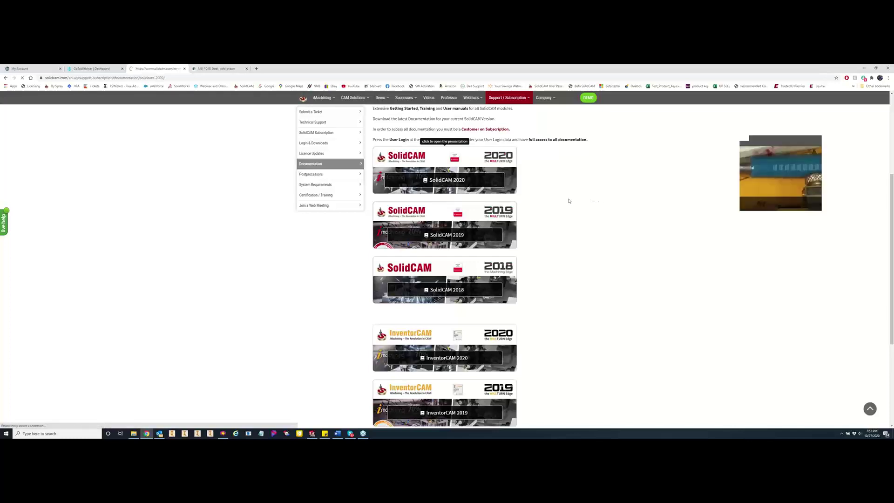
{"action": "scroll", "coordinate": [631, 331], "scroll_direction": "down", "scroll_amount": 4}
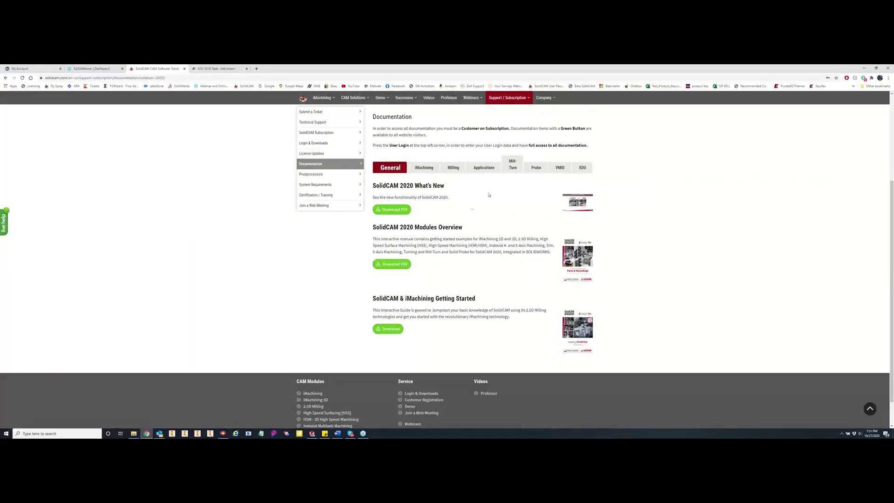
- Show the Milling documentation and look over the 2.5D Milling Training Course with its PDF and exercise downloads
{"action": "left_click", "coordinate": [453, 169]}
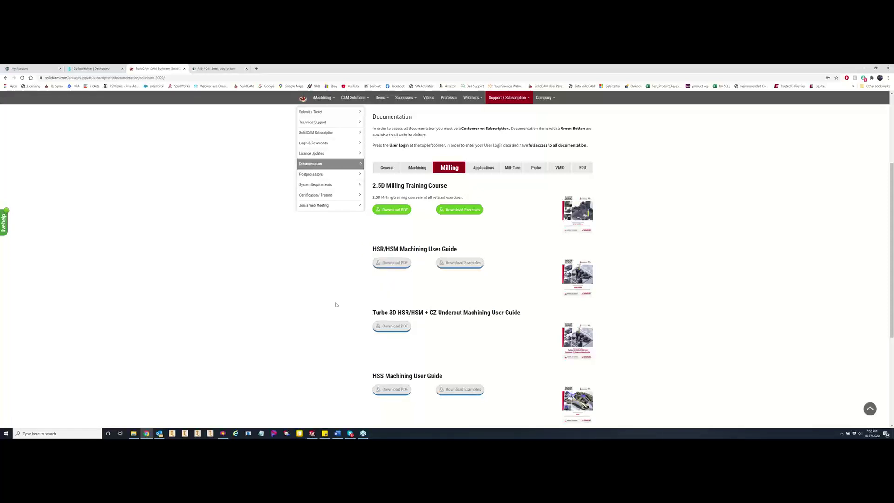
{"action": "scroll", "coordinate": [439, 325], "scroll_direction": "down", "scroll_amount": 1}
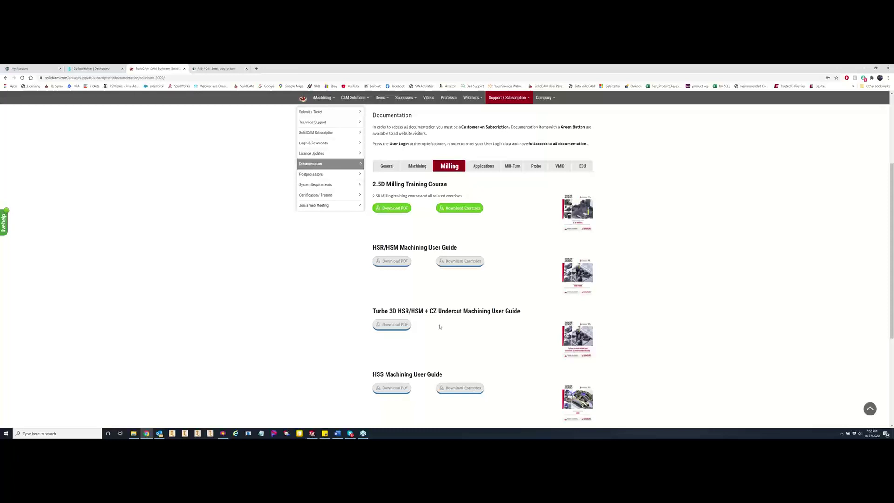
{"action": "scroll", "coordinate": [440, 327], "scroll_direction": "down", "scroll_amount": 1}
{"action": "scroll", "coordinate": [520, 235], "scroll_direction": "up", "scroll_amount": 1}
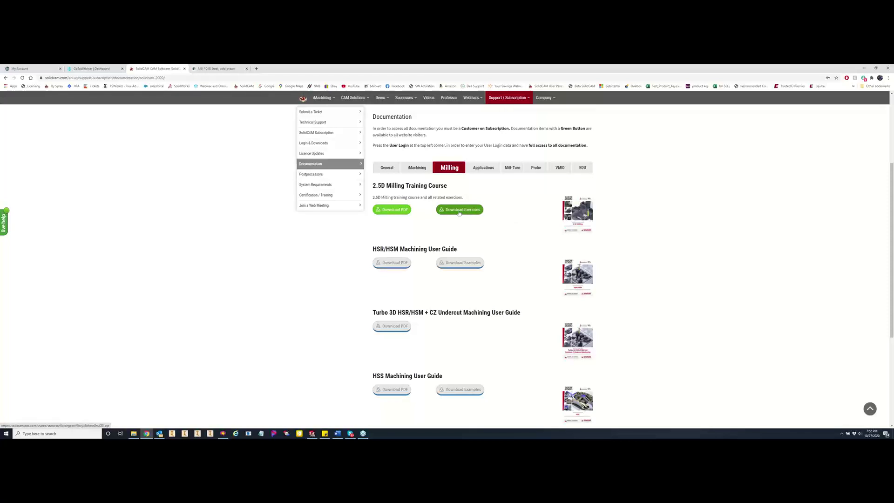
{"action": "scroll", "coordinate": [458, 213], "scroll_direction": "up", "scroll_amount": 2}
{"action": "scroll", "coordinate": [458, 213], "scroll_direction": "up", "scroll_amount": 1}
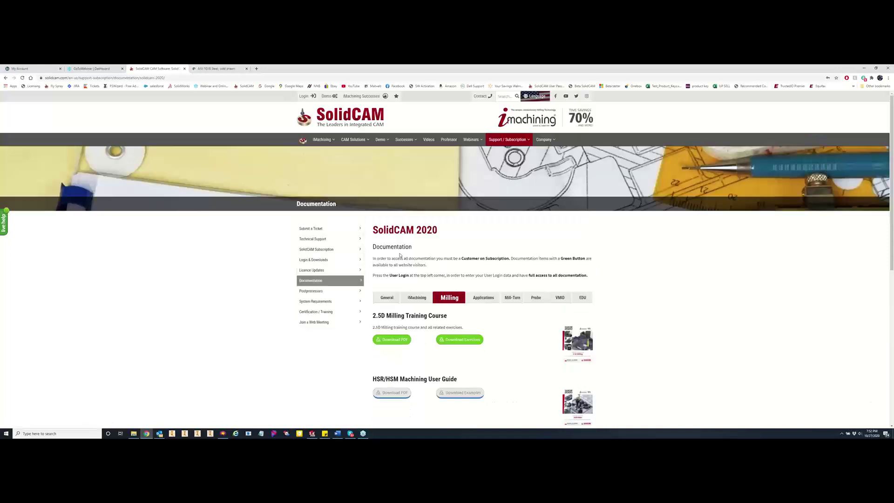